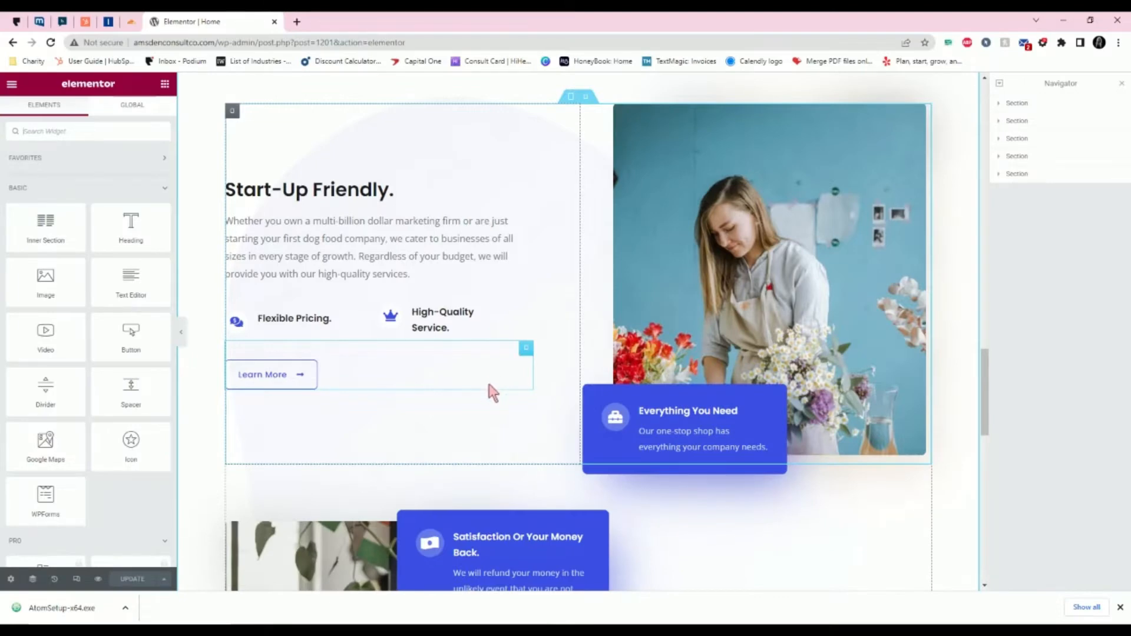
pyautogui.scroll(-3, 484, 383)
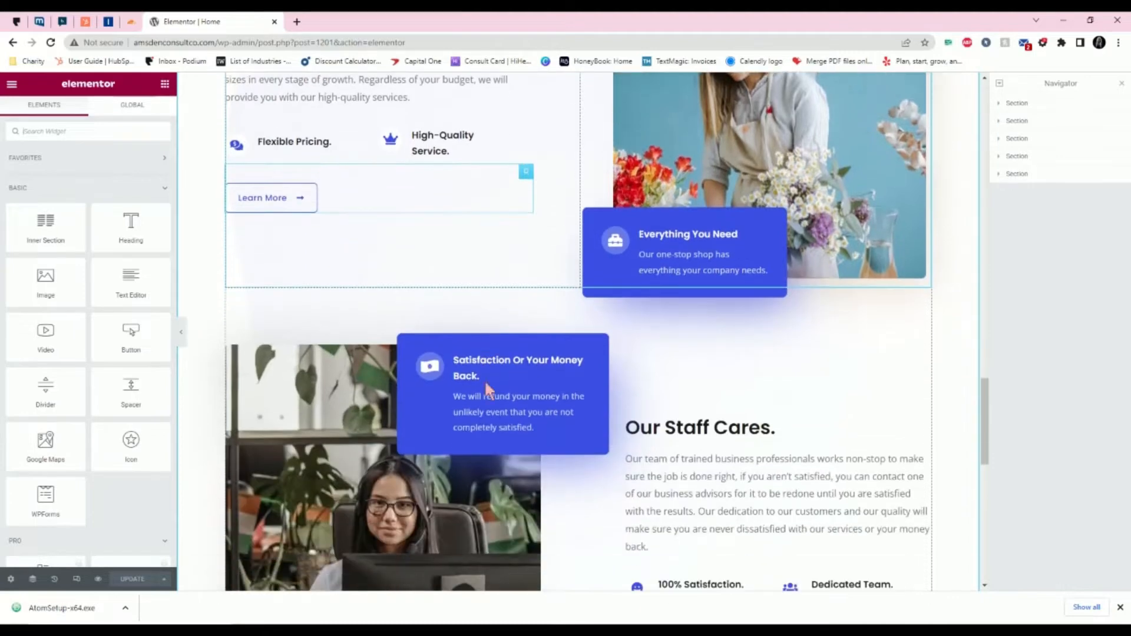
pyautogui.scroll(3, 484, 383)
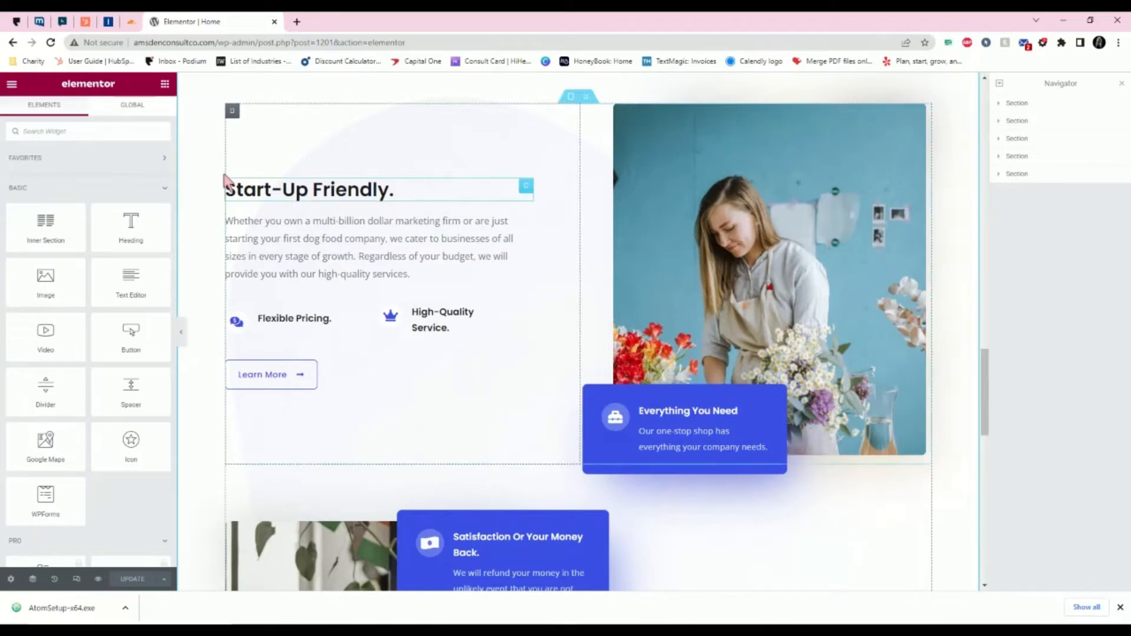
# Step: Switch to the Cloudflare dashboard, dismiss the downloads bar and open the SSL/TLS overview for amsdenconsultco.com
pyautogui.click(130, 22)
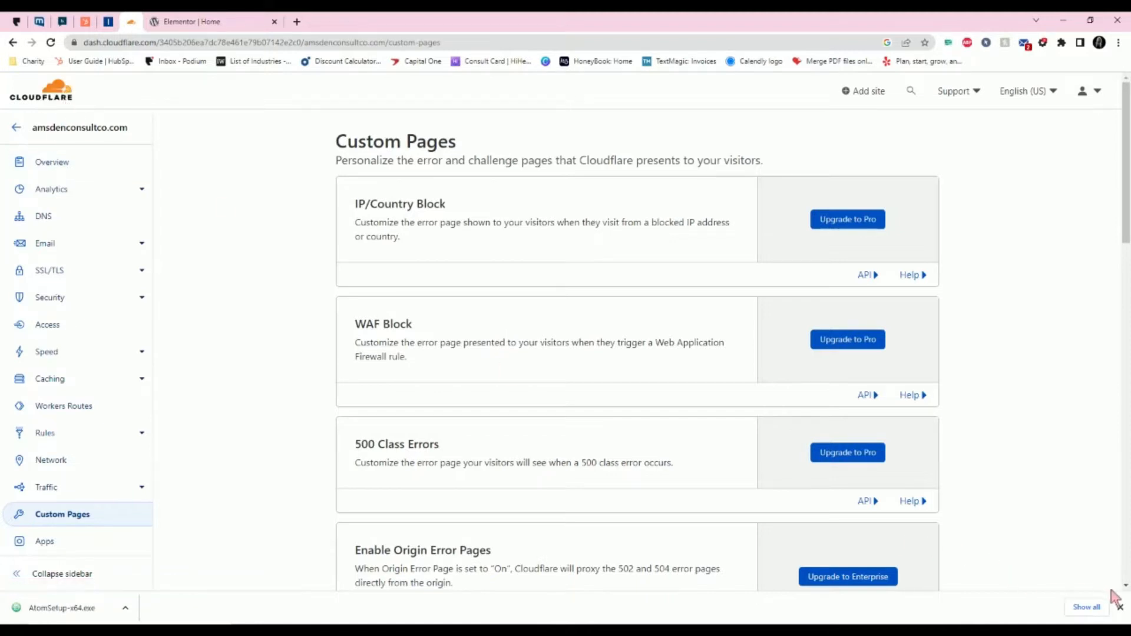
pyautogui.click(1120, 609)
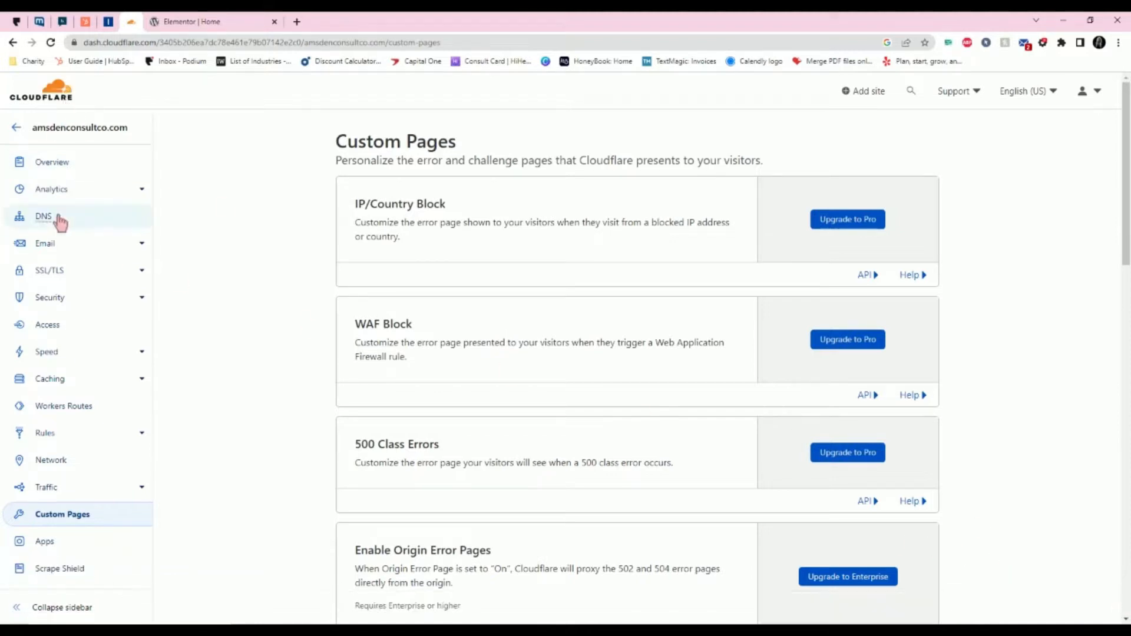
pyautogui.click(55, 96)
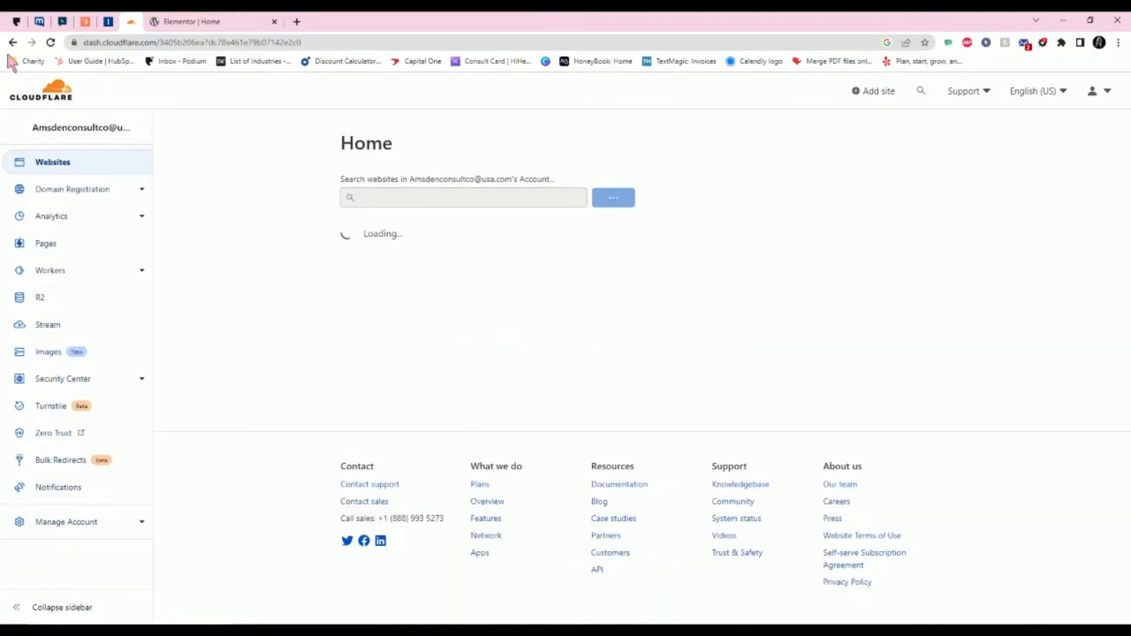
pyautogui.click(12, 44)
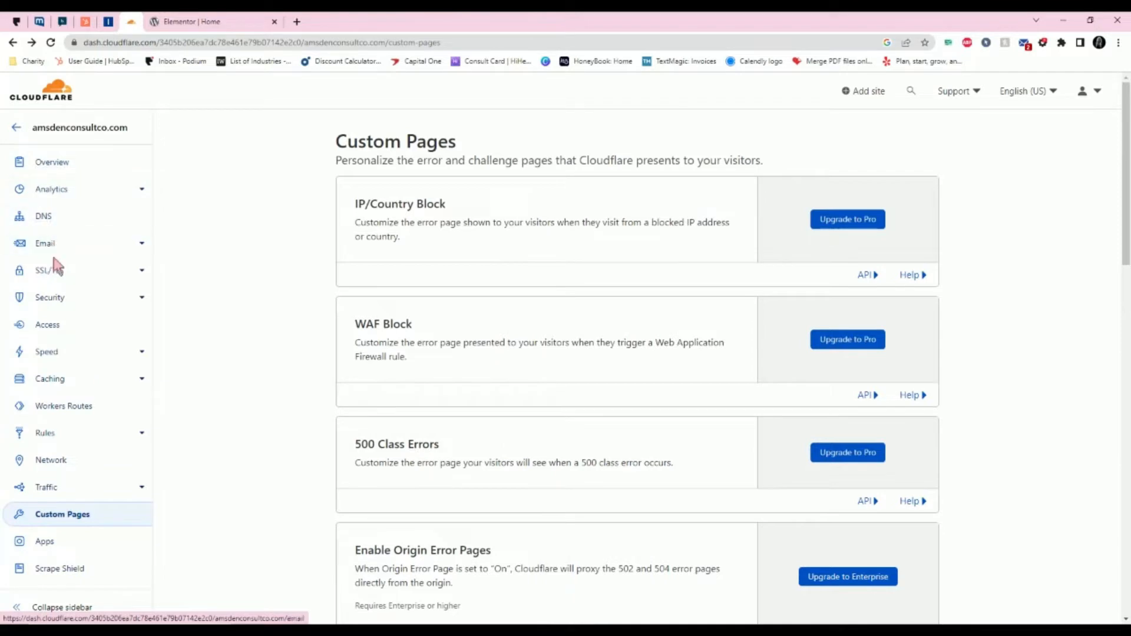
pyautogui.click(53, 272)
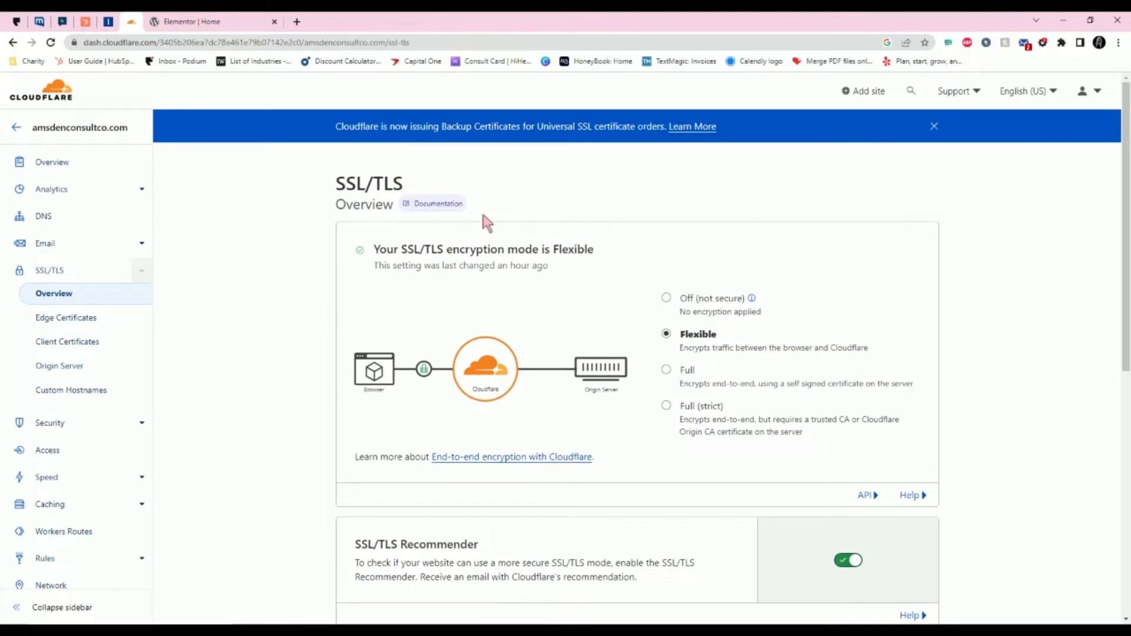
# Step: Preview GitHub's broken-image icon example in the Google Images results, and return to the Elementor editor
pyautogui.click(152, 21)
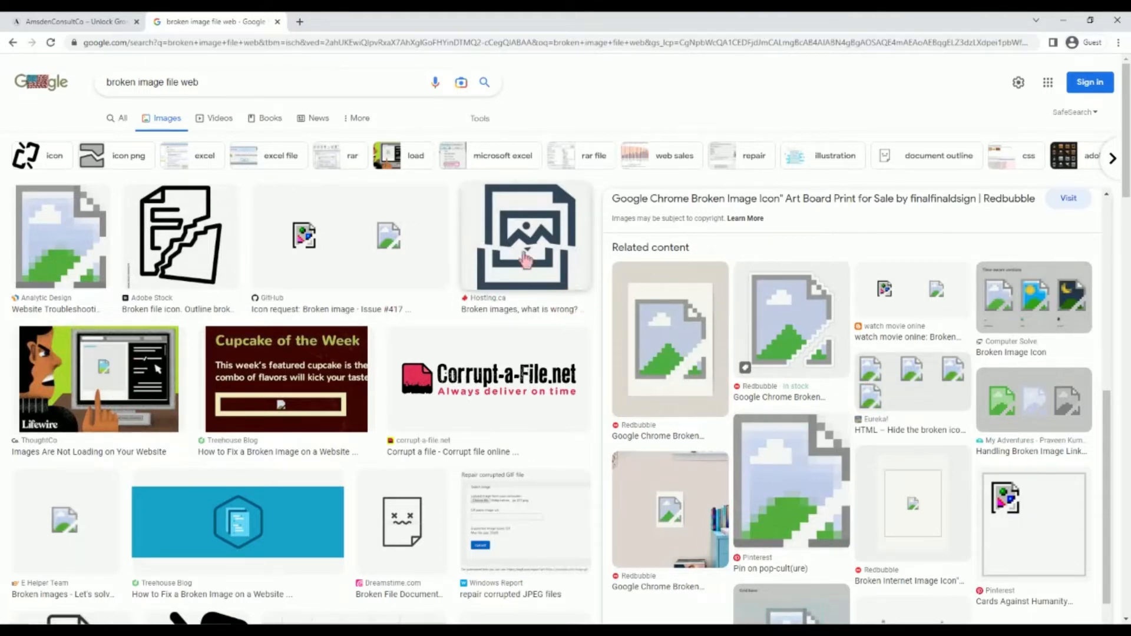
pyautogui.click(418, 244)
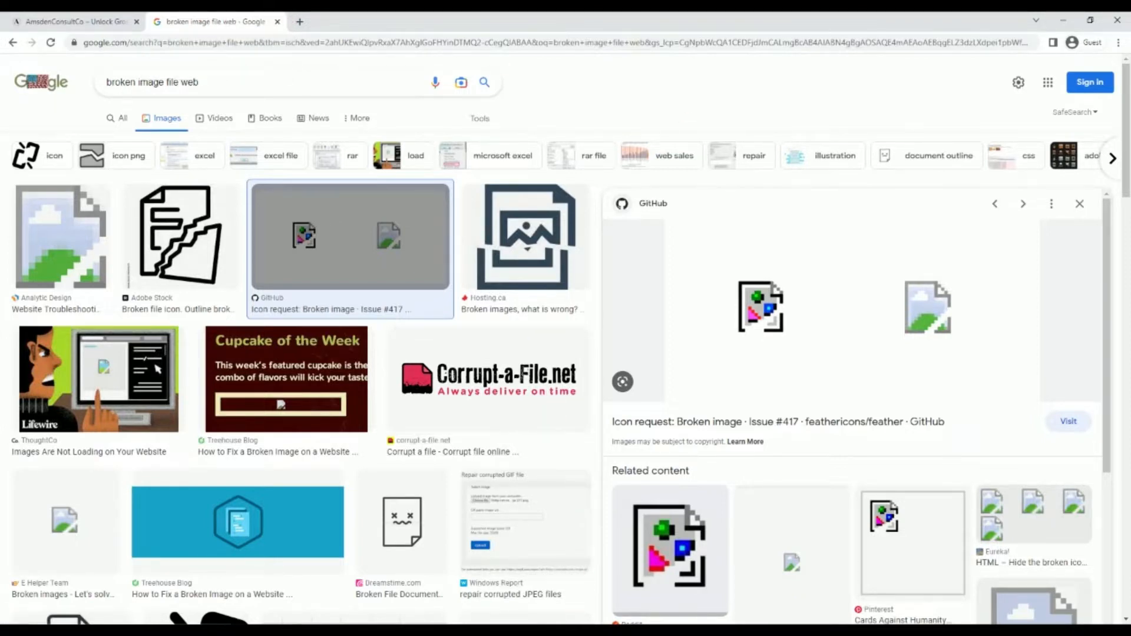
pyautogui.click(563, 580)
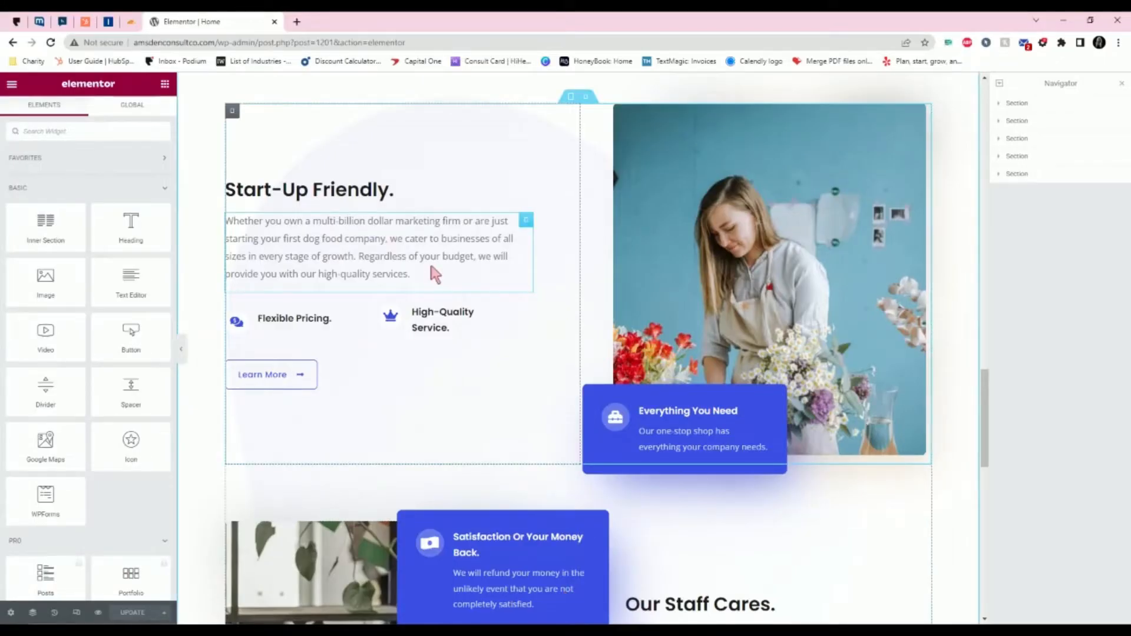
pyautogui.scroll(-1, 696, 430)
pyautogui.scroll(1, 695, 430)
pyautogui.scroll(2, 634, 416)
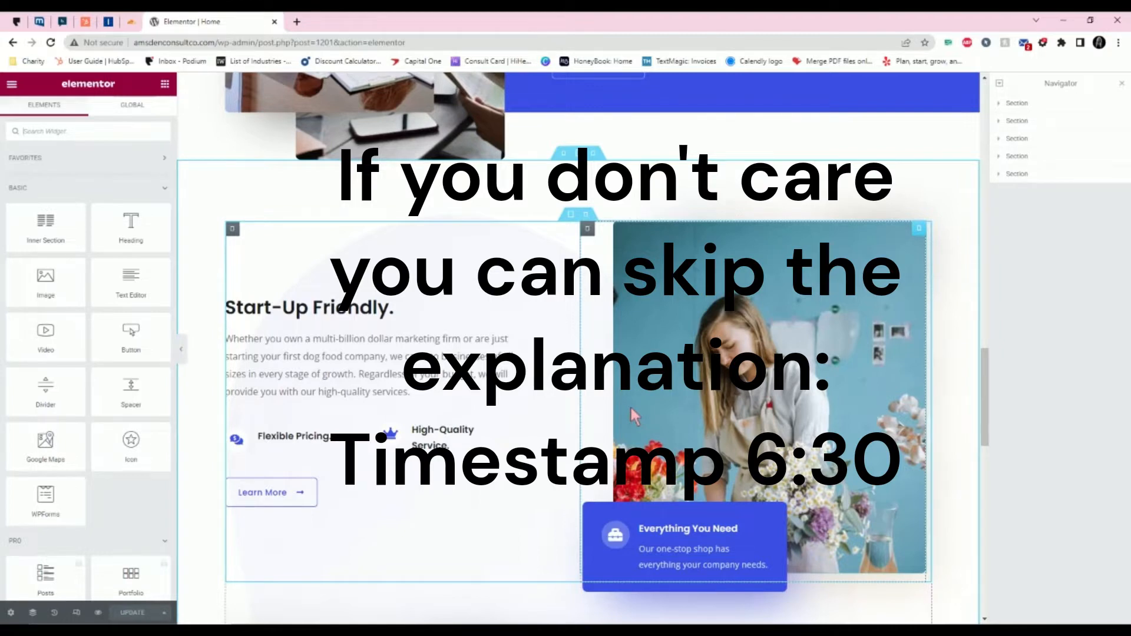
pyautogui.scroll(2, 634, 416)
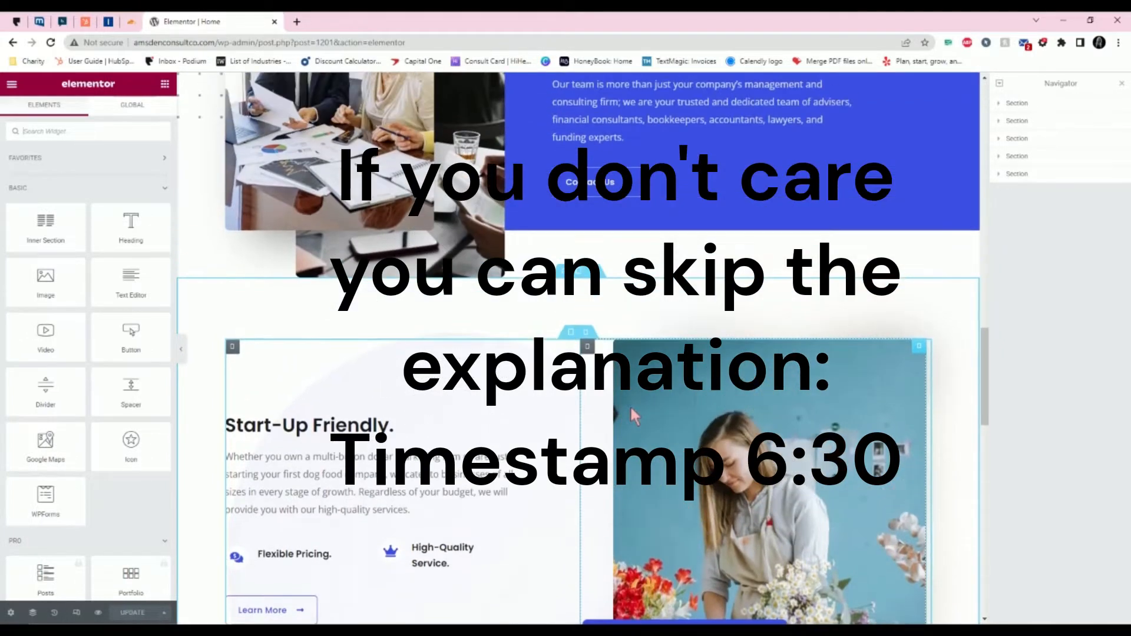
pyautogui.scroll(-4, 635, 416)
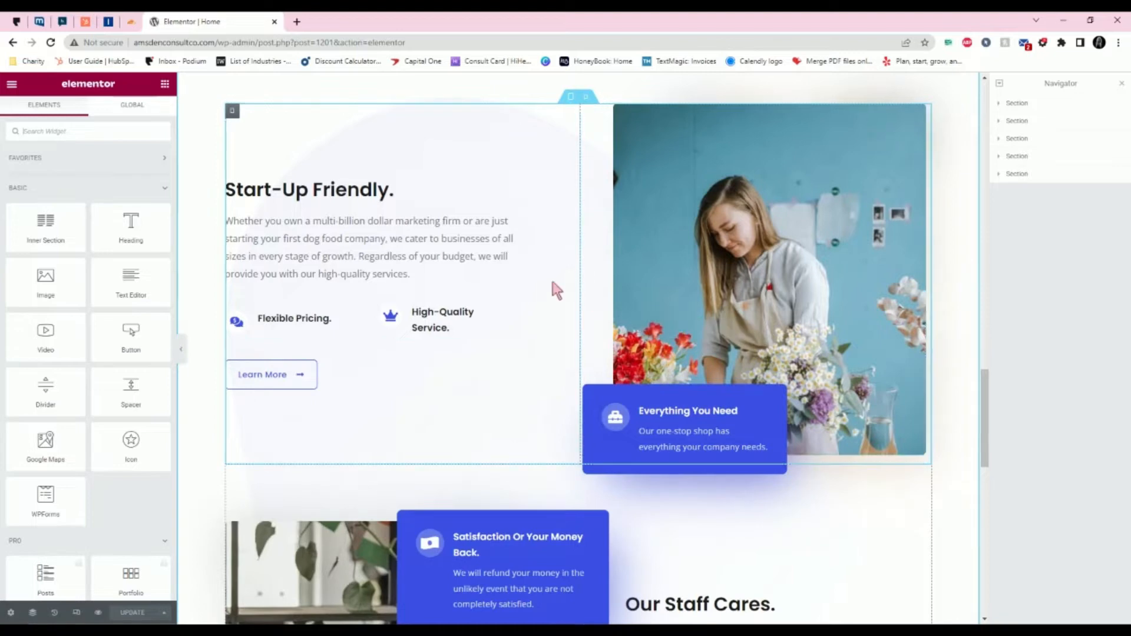
# Step: Check the SSL/TLS encryption mode in Cloudflare and go back to the Elementor page
pyautogui.click(132, 23)
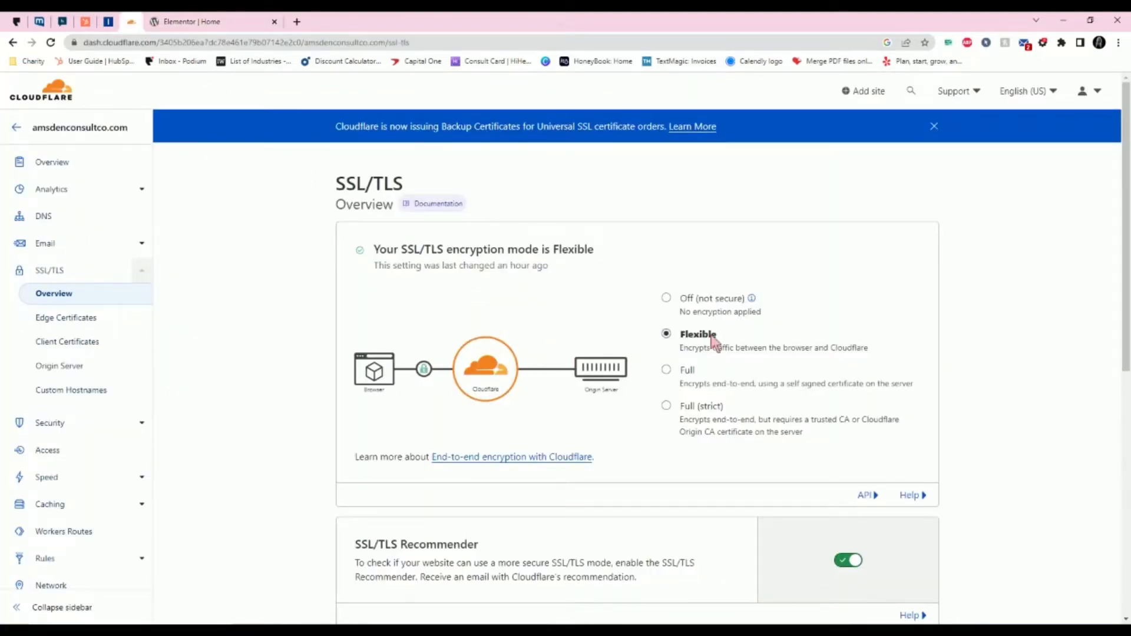
pyautogui.click(241, 21)
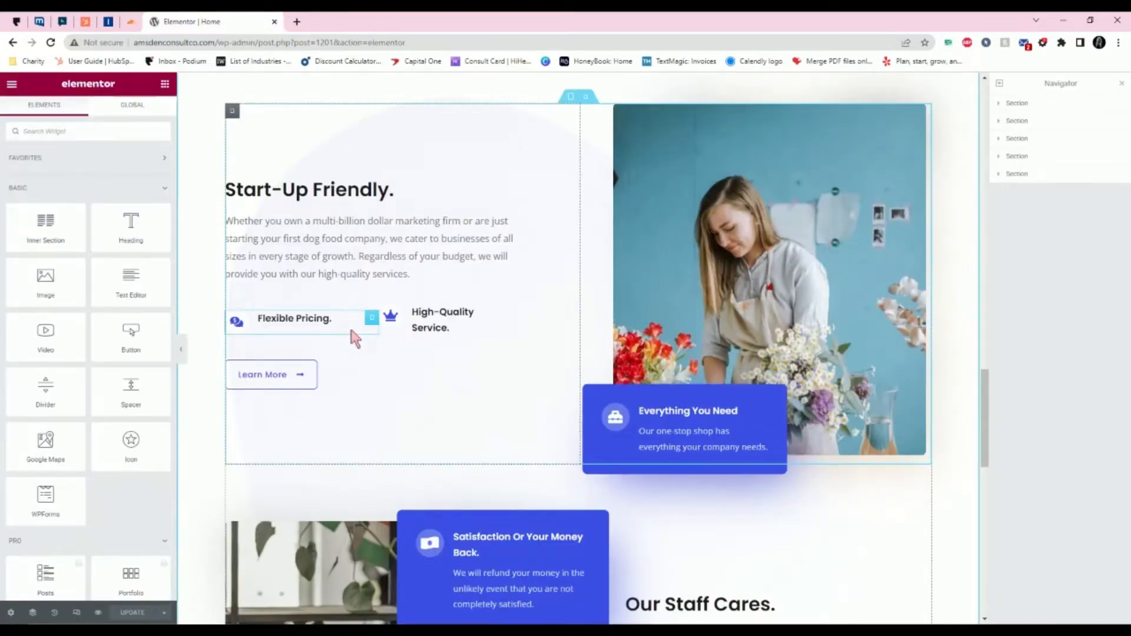
# Step: Switch to the guest browser window and look through the live amsdenconsultco.com home page
pyautogui.click(573, 628)
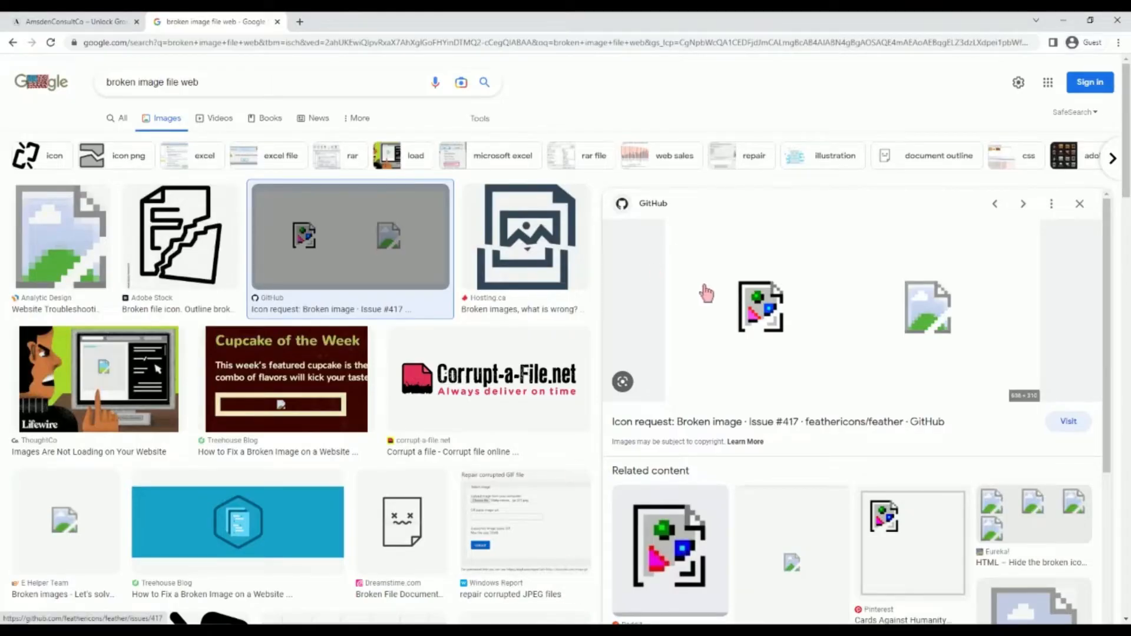
pyautogui.click(80, 21)
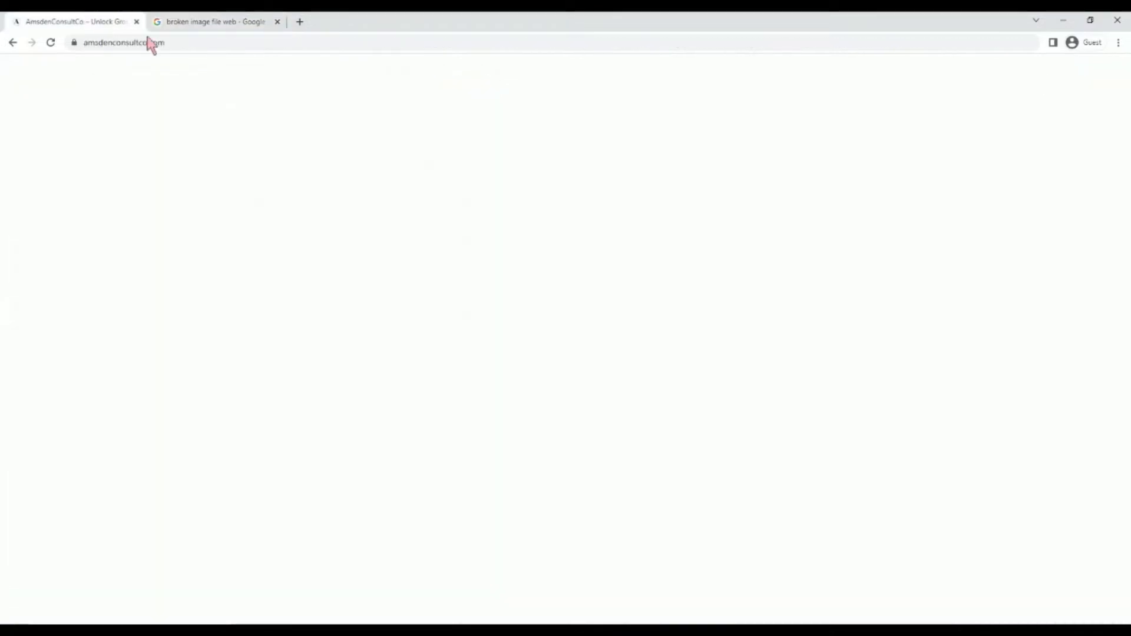
pyautogui.scroll(-4, 346, 196)
pyautogui.scroll(-9, 346, 194)
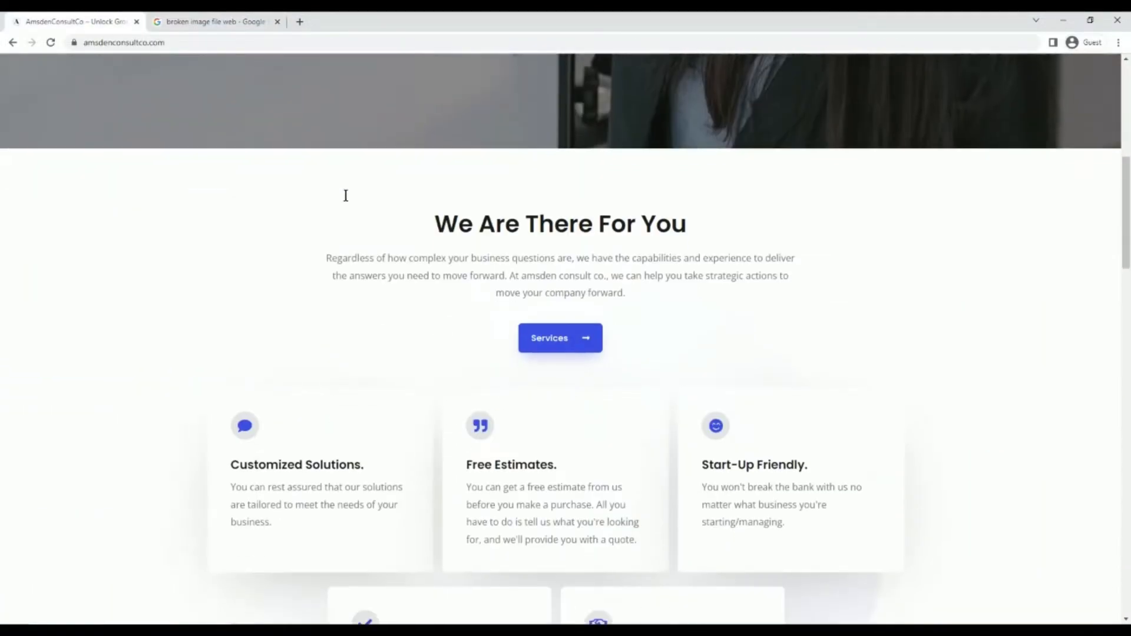
pyautogui.scroll(9, 348, 202)
pyautogui.scroll(4, 345, 194)
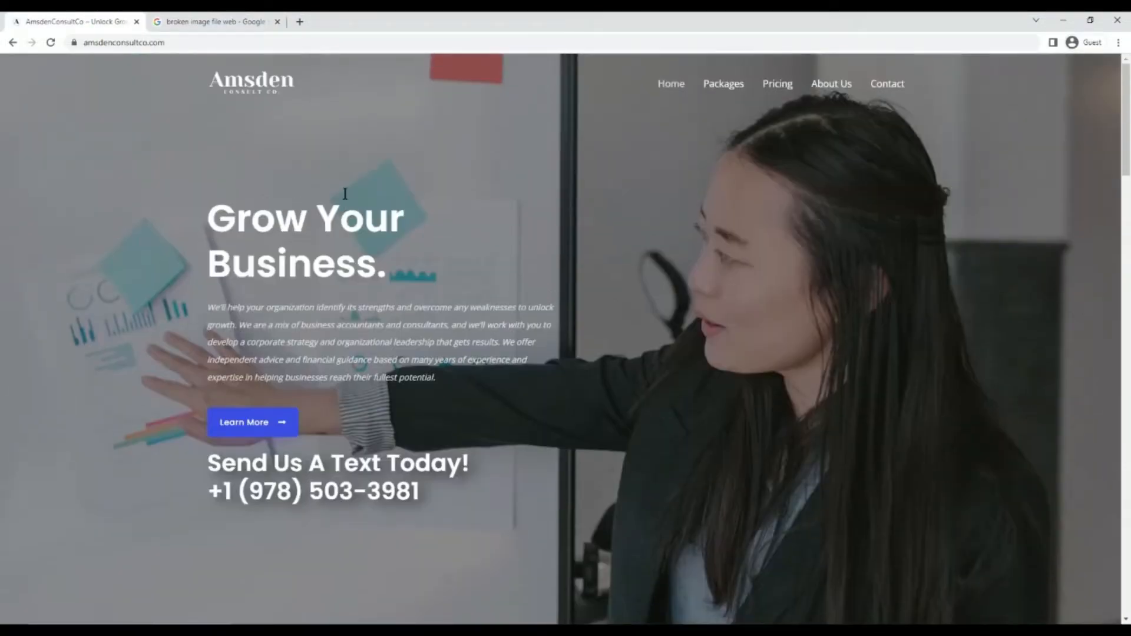
# Step: Open Chrome's Developer tools for the live home page
pyautogui.rightClick(734, 272)
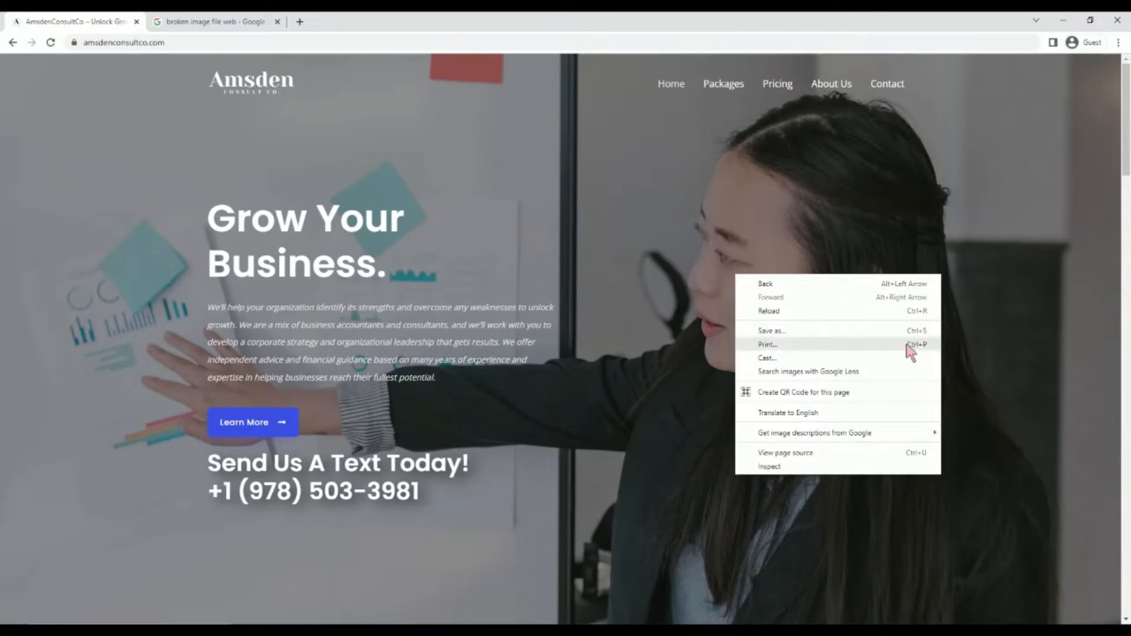
pyautogui.click(1118, 43)
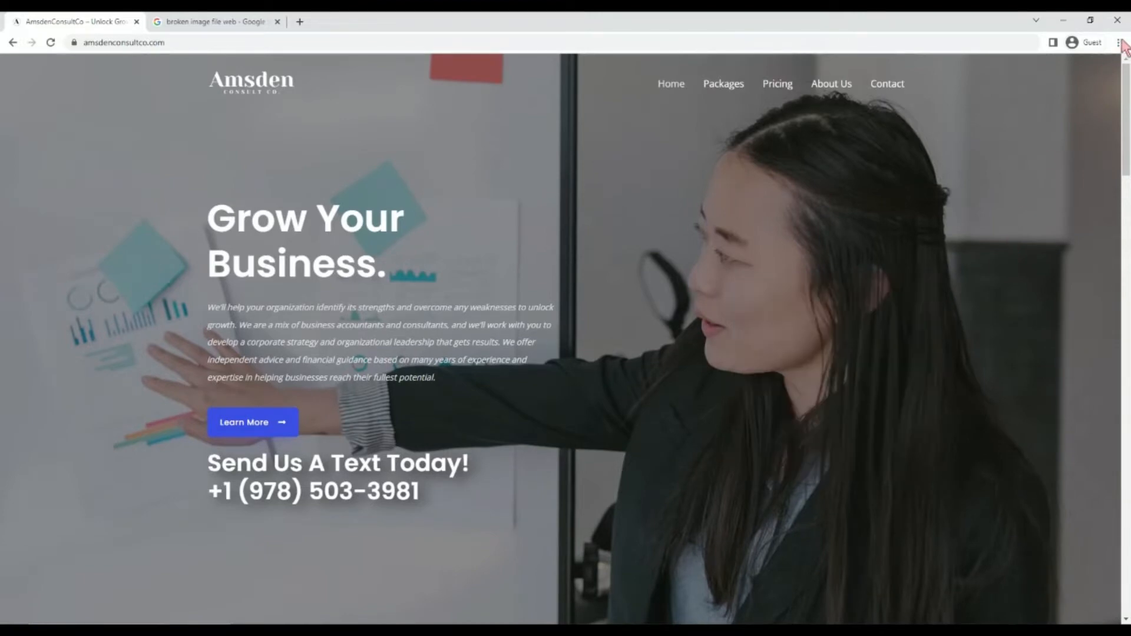
pyautogui.click(1118, 43)
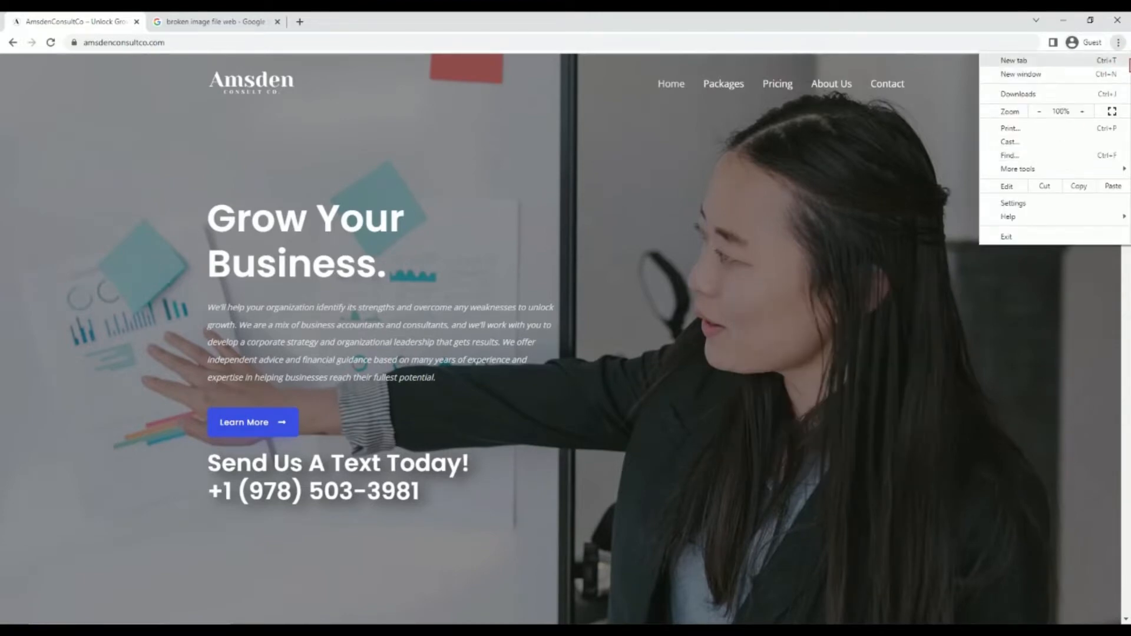
pyautogui.click(1118, 42)
pyautogui.click(1118, 42)
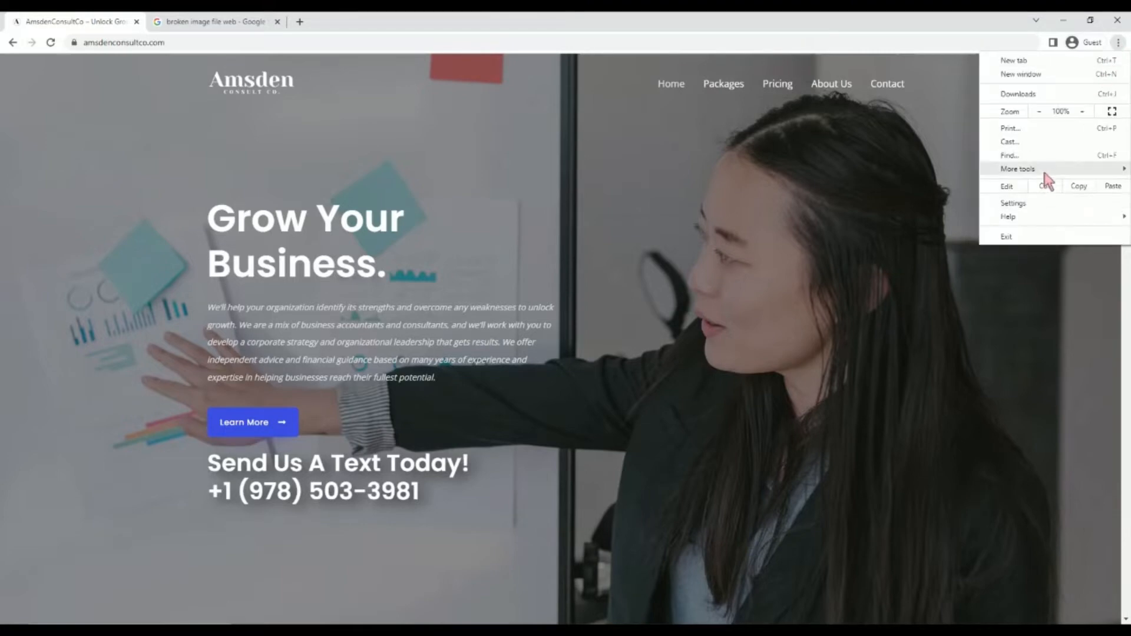
pyautogui.moveTo(1040, 171)
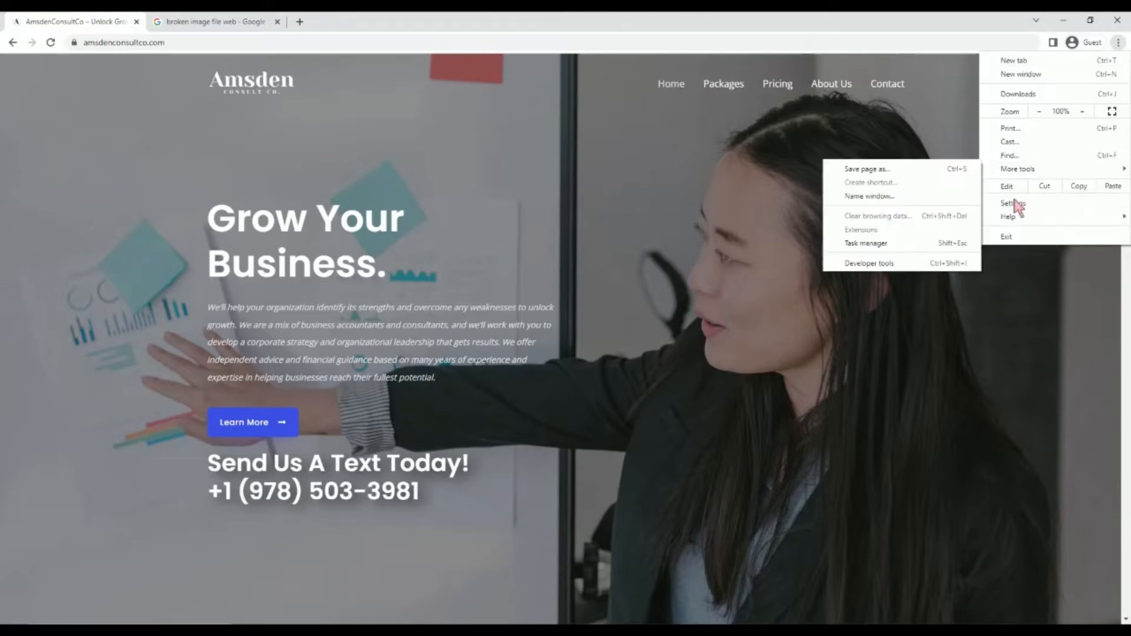
pyautogui.click(897, 264)
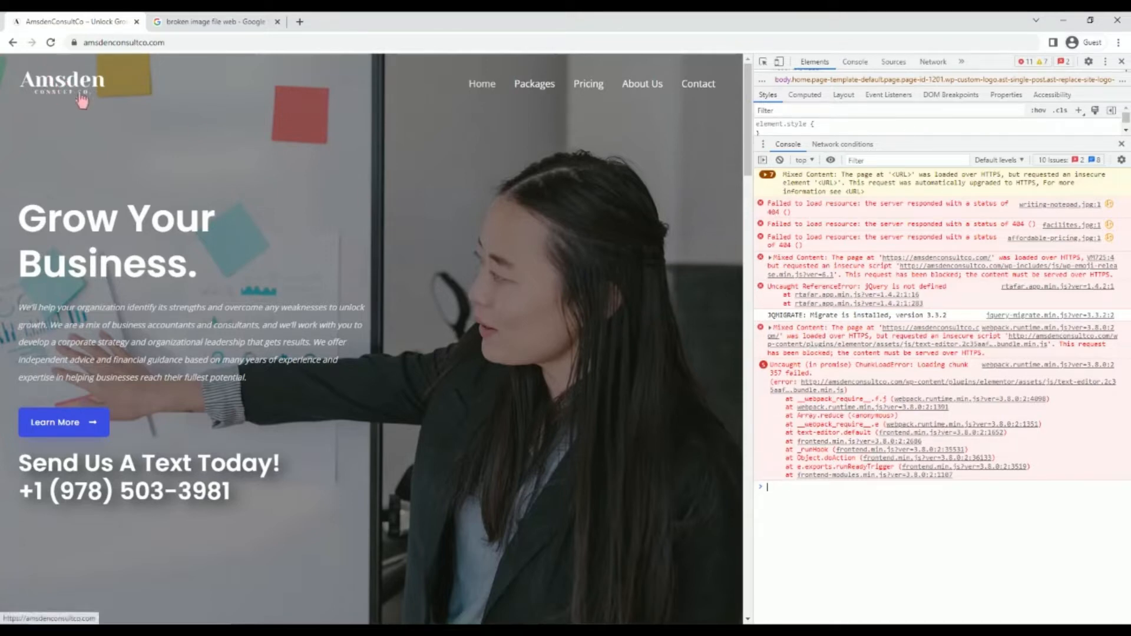
# Step: Enlarge Analytic Design's broken-image icon in the Google Images results to compare with the live site
pyautogui.click(212, 22)
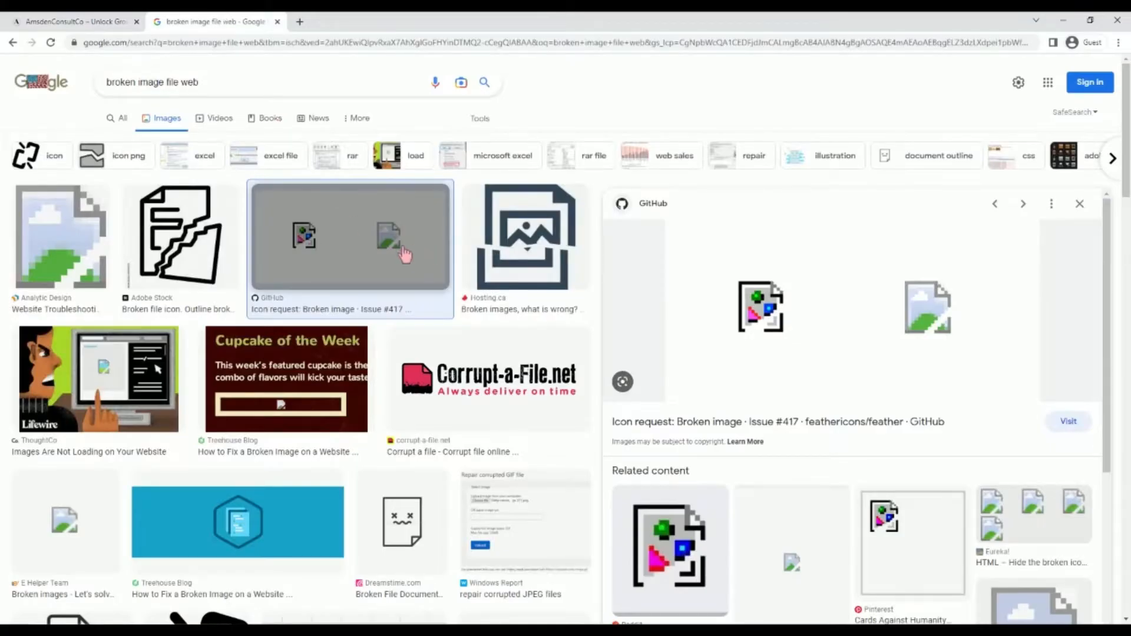
pyautogui.click(61, 263)
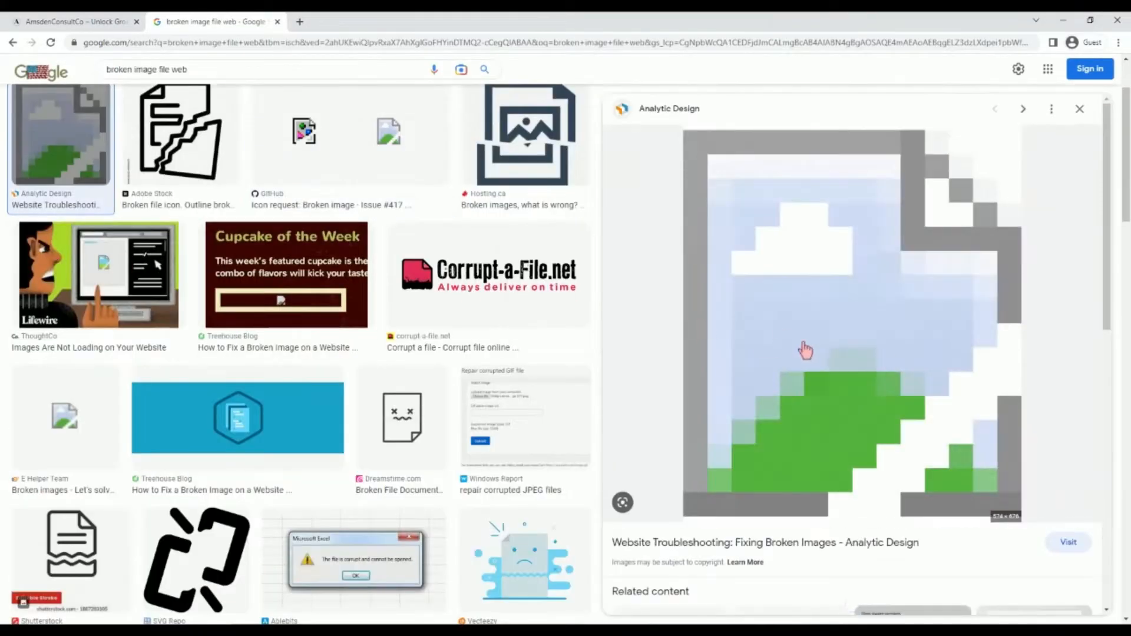
pyautogui.click(61, 19)
pyautogui.click(227, 21)
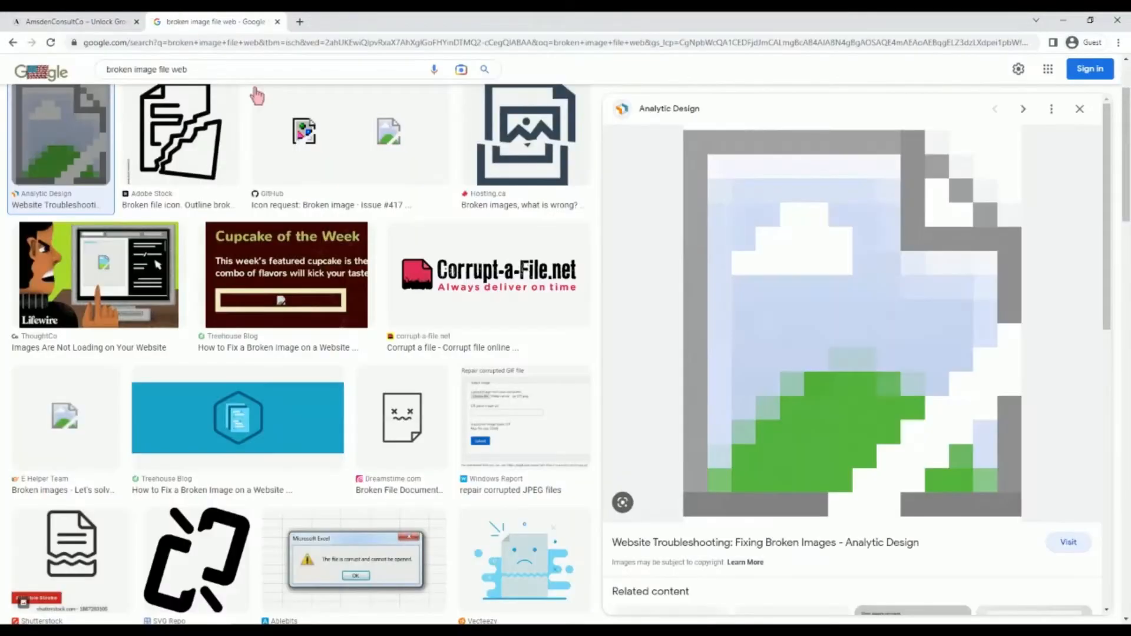
# Step: Examine the live home page's sections for broken images with the developer console open
pyautogui.click(55, 16)
pyautogui.scroll(-6, 243, 248)
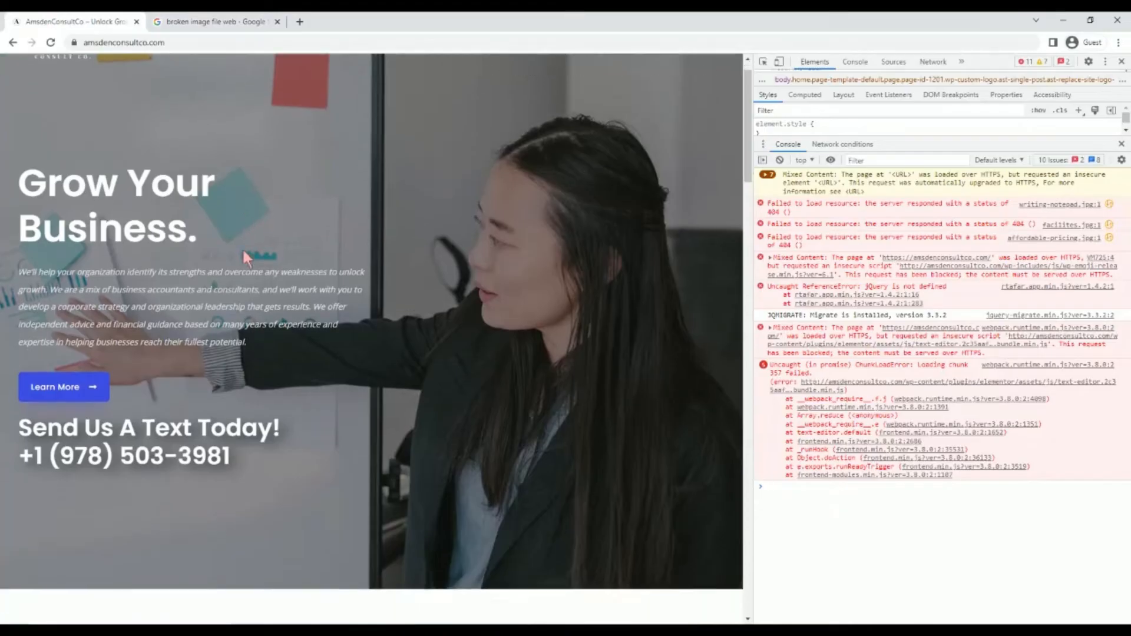
pyautogui.scroll(-13, 244, 255)
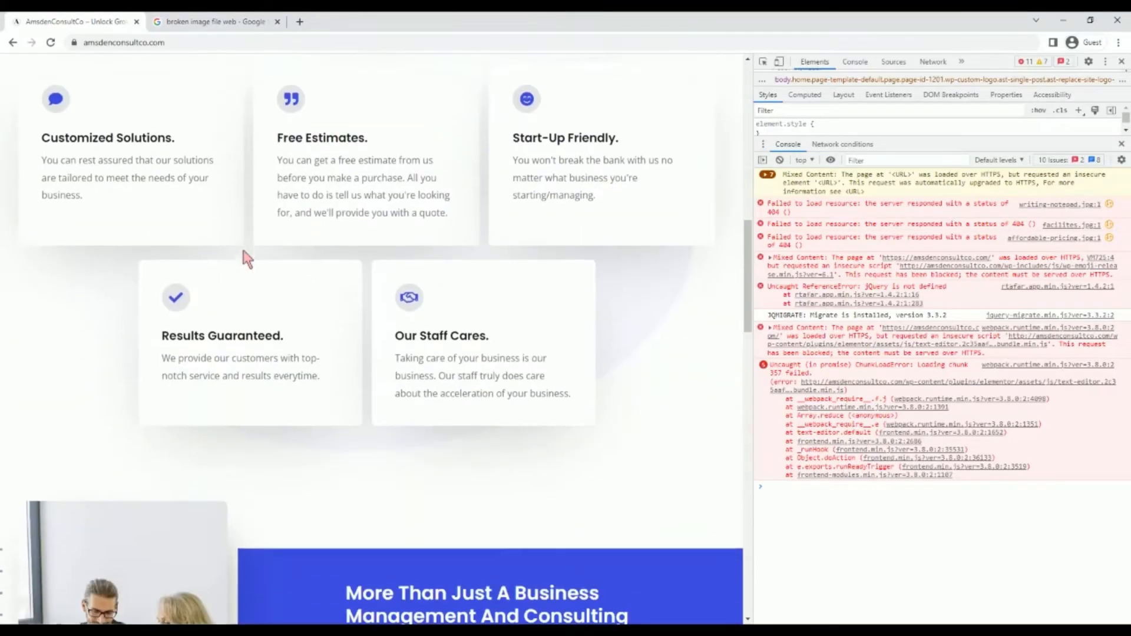
pyautogui.scroll(3, 244, 254)
pyautogui.scroll(-4, 245, 257)
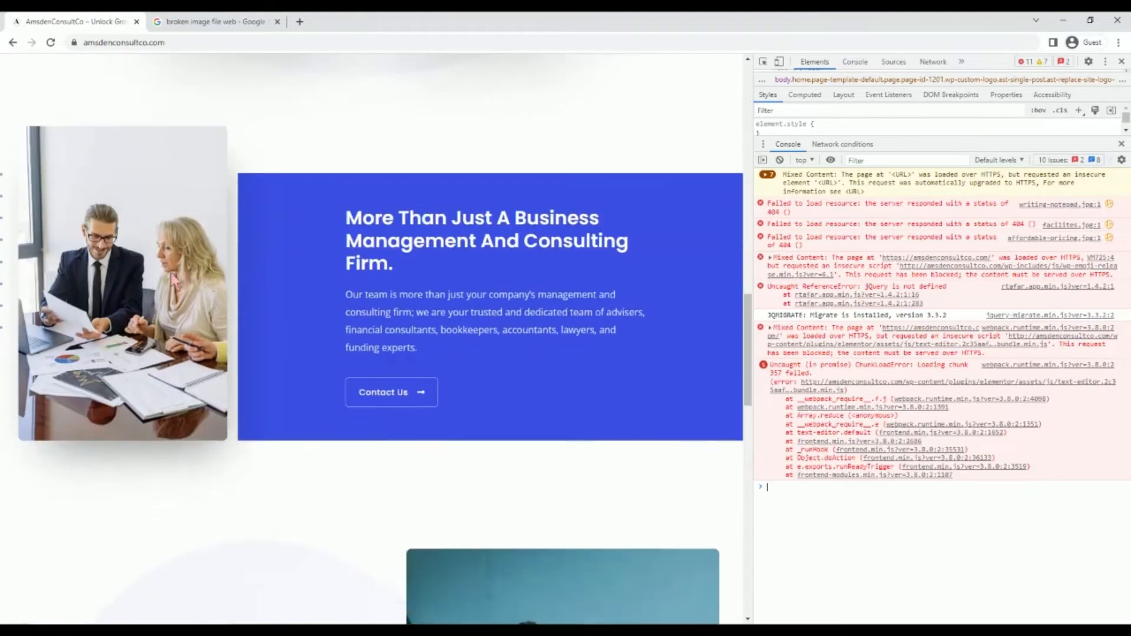
pyautogui.click(225, 21)
pyautogui.click(77, 22)
pyautogui.scroll(-8, 251, 292)
pyautogui.scroll(-5, 246, 287)
pyautogui.scroll(20, 245, 284)
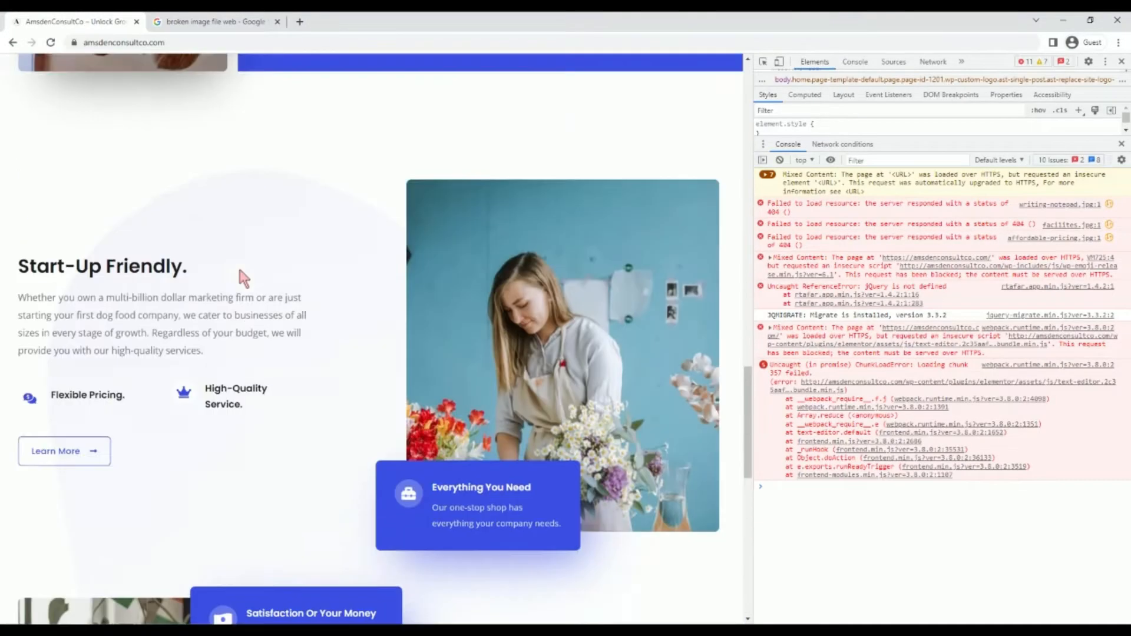
pyautogui.scroll(3, 240, 268)
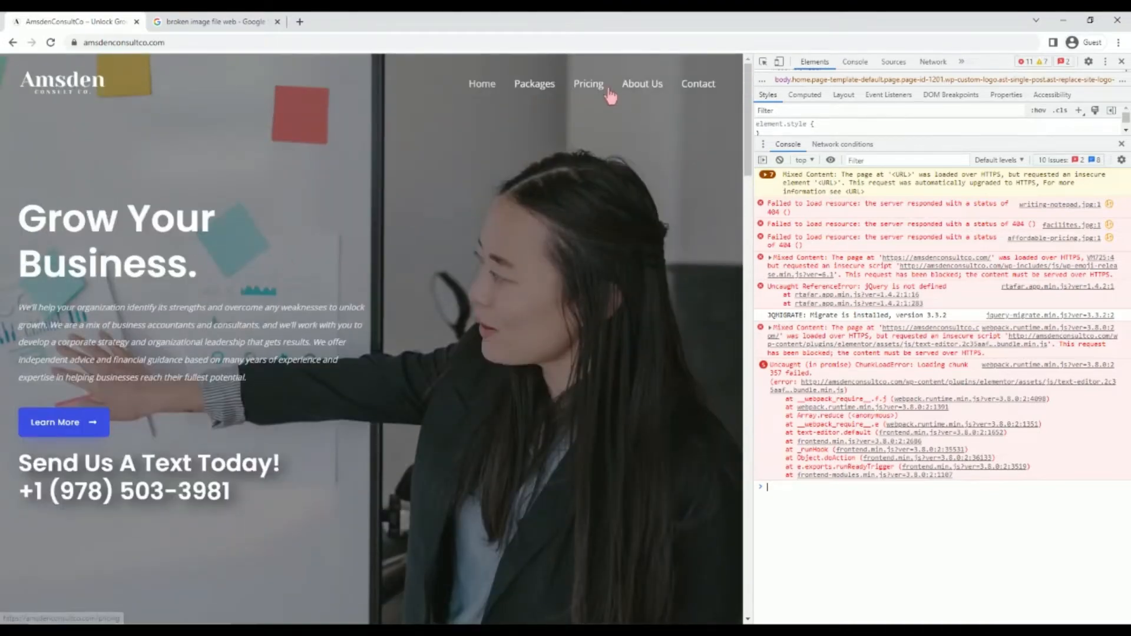
# Step: Open the site's Contact page and inspect its content alongside the console errors
pyautogui.click(673, 89)
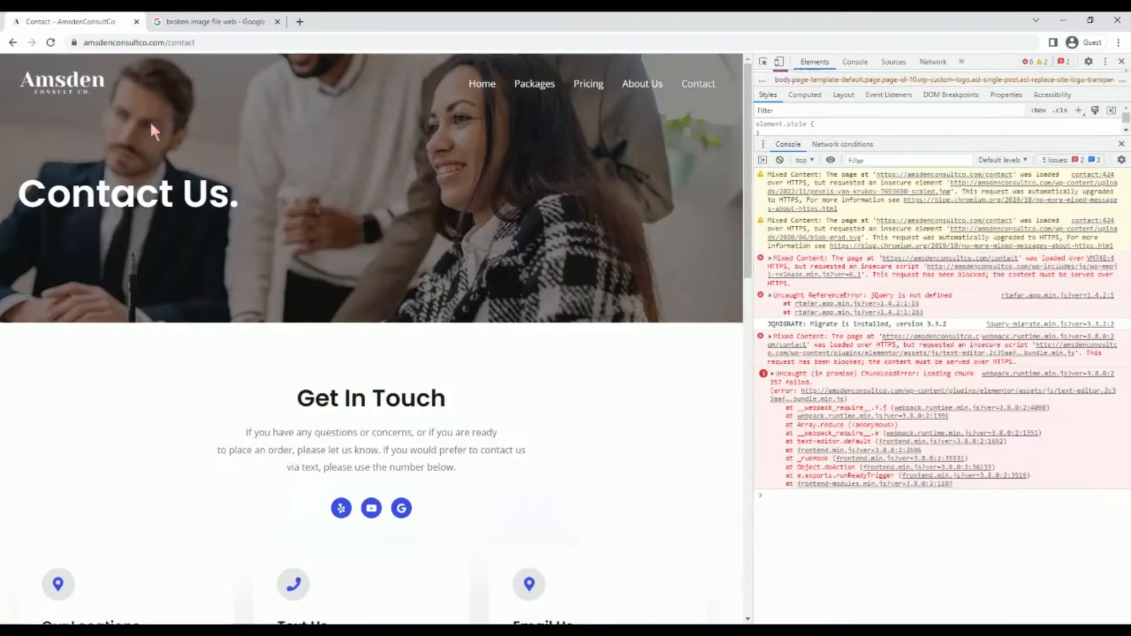
pyautogui.scroll(-3, 195, 352)
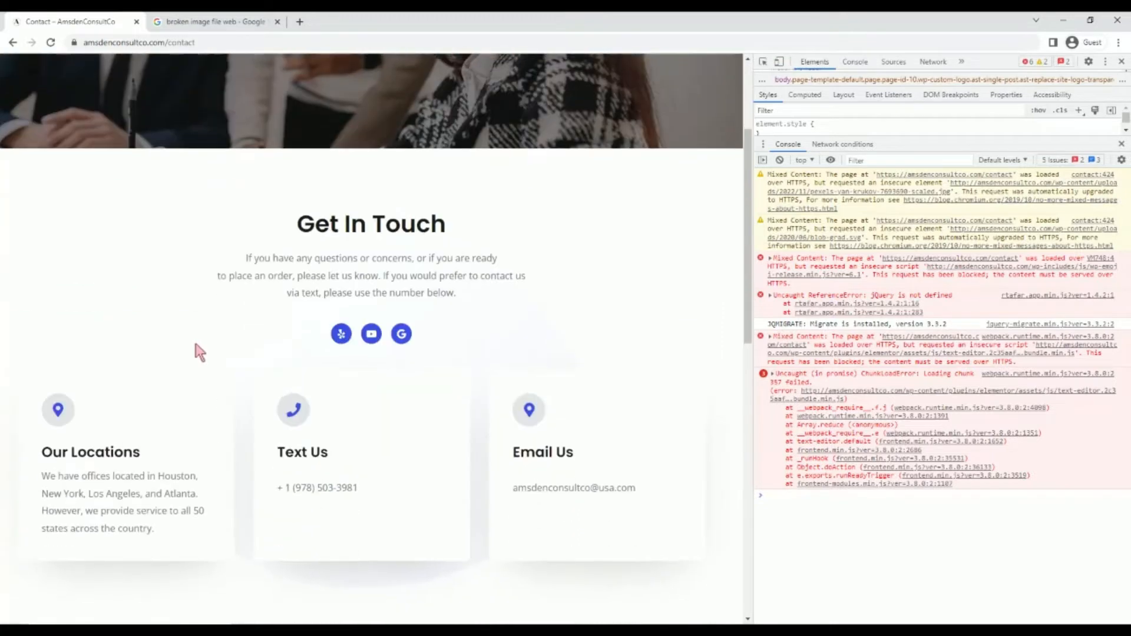
# Step: Return to the live home page and check it for broken images against the Google Images icon
pyautogui.scroll(3, 195, 352)
pyautogui.click(485, 100)
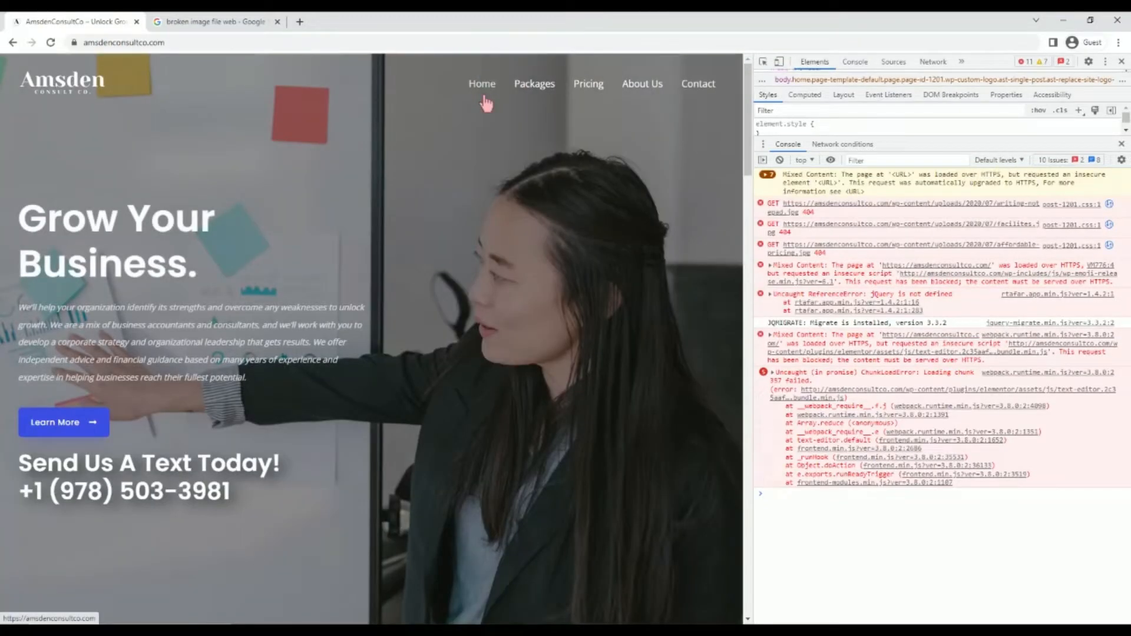
pyautogui.click(172, 21)
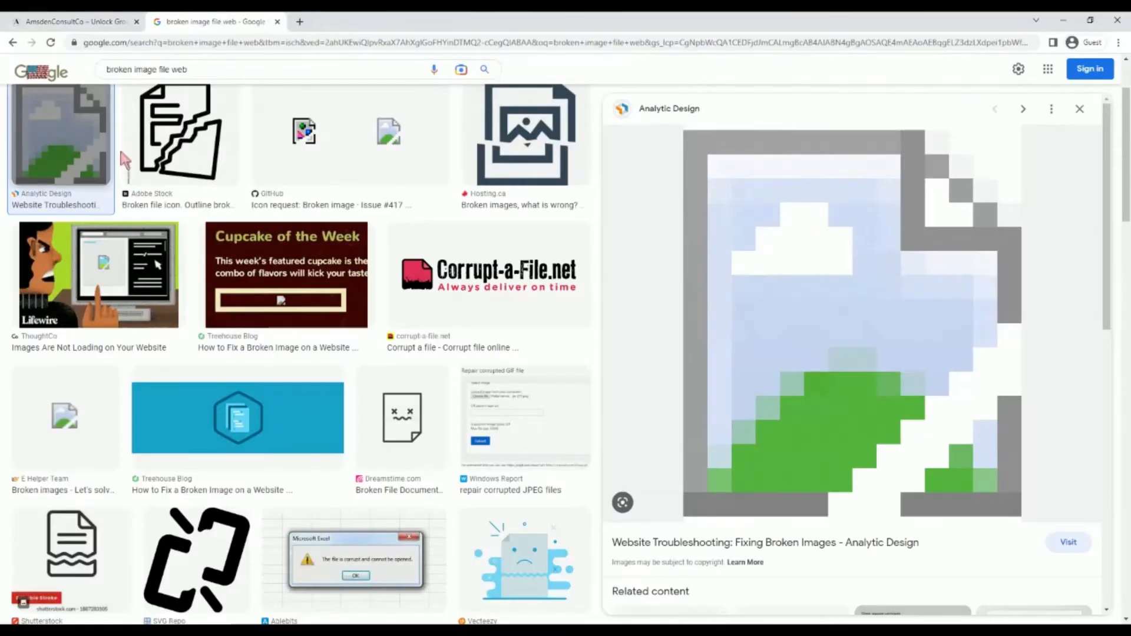
pyautogui.click(89, 21)
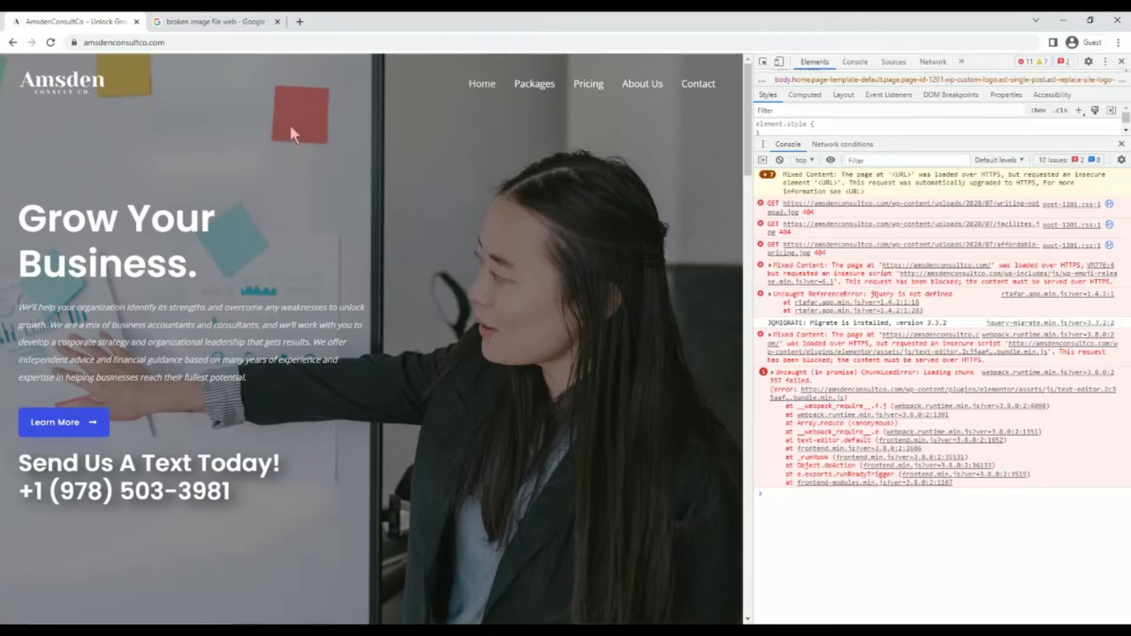
pyautogui.scroll(-8, 590, 283)
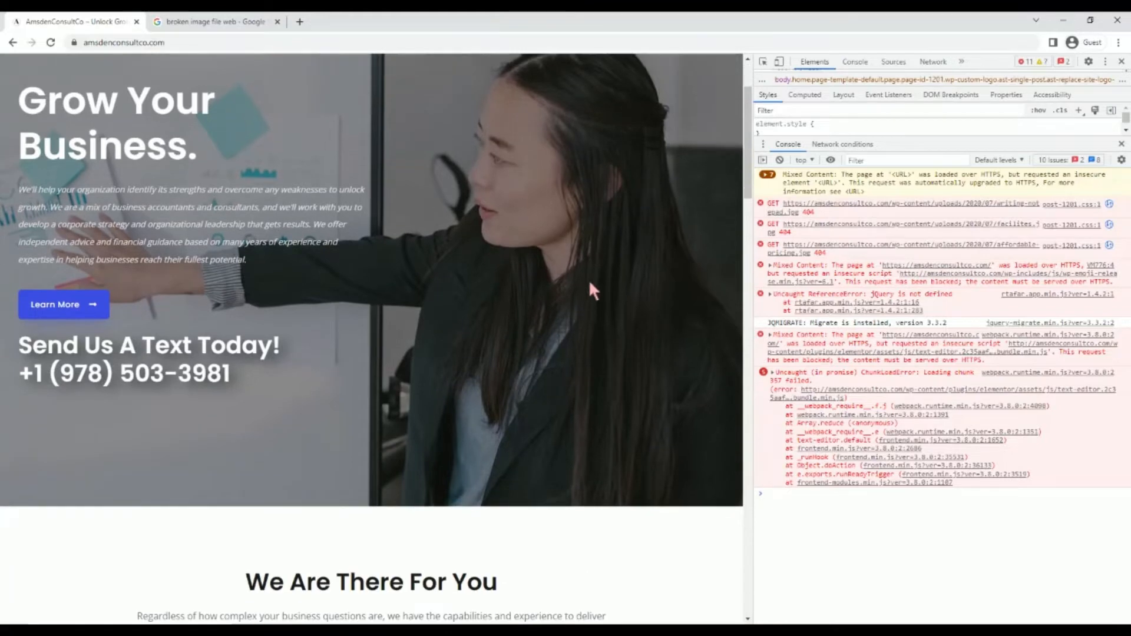
pyautogui.scroll(10, 592, 289)
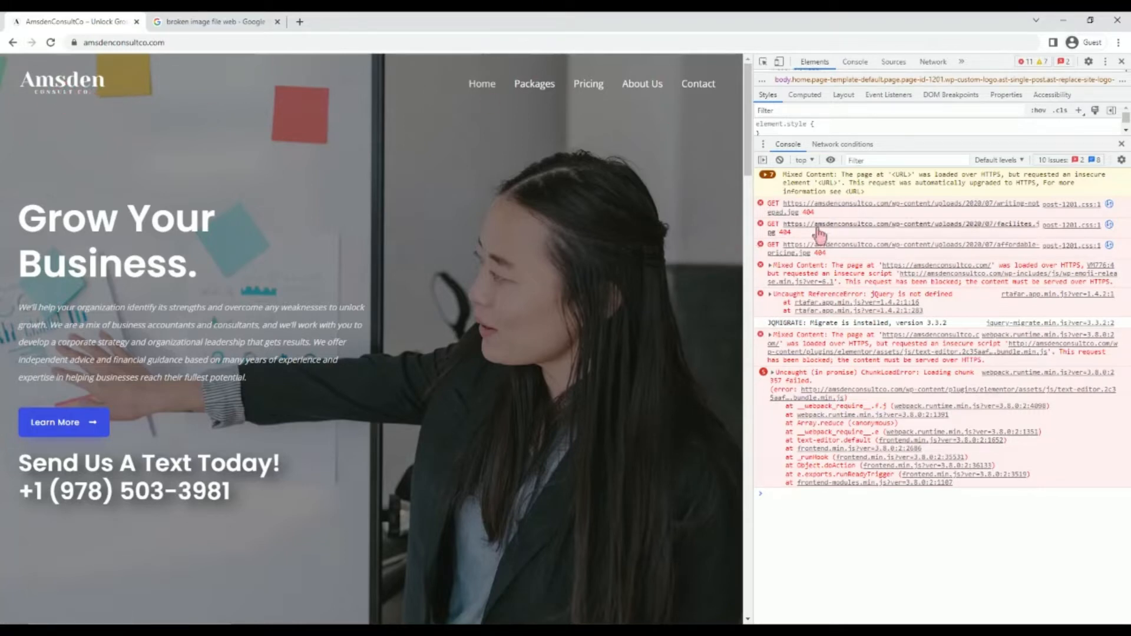
# Step: Reveal the live home page's full HTTPS address and compare it with the addresses in the console errors
pyautogui.click(95, 42)
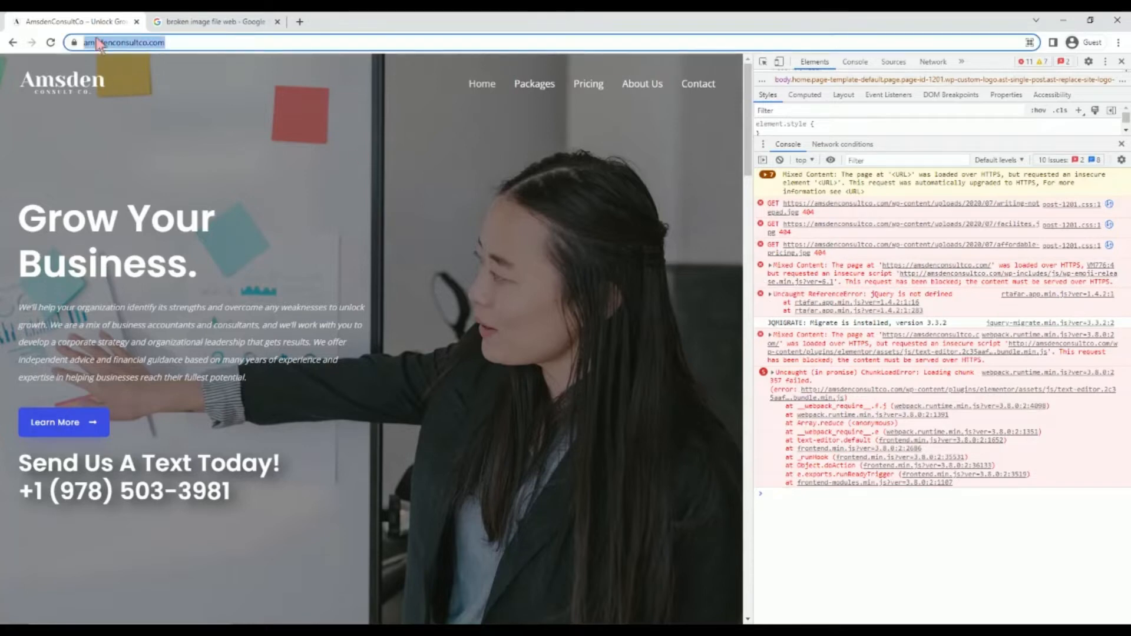
pyautogui.click(169, 42)
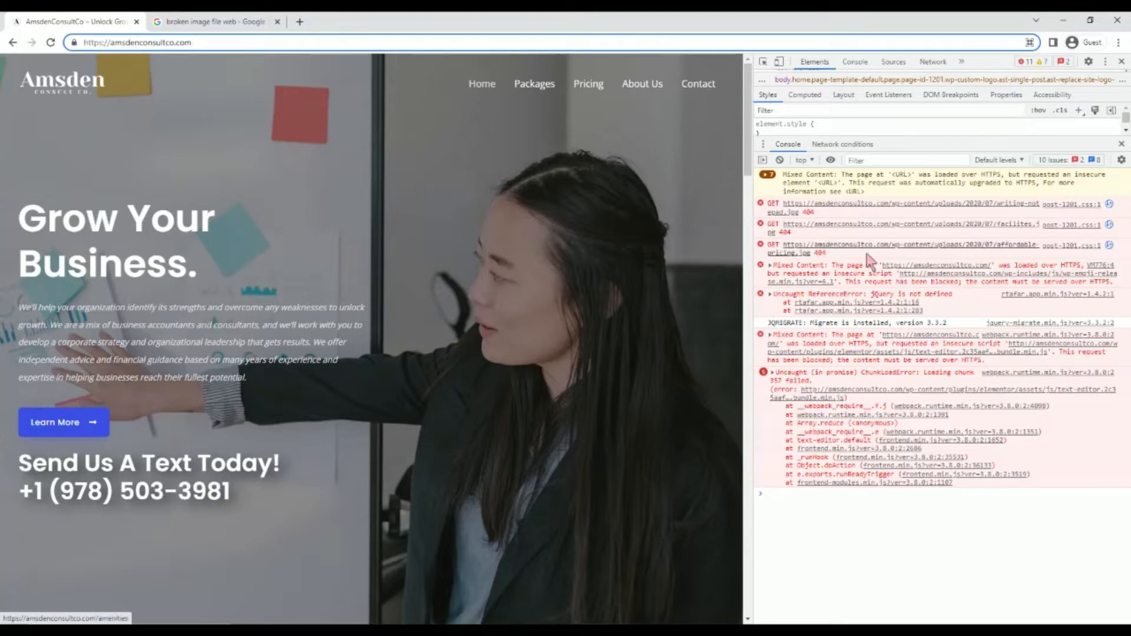
pyautogui.click(333, 157)
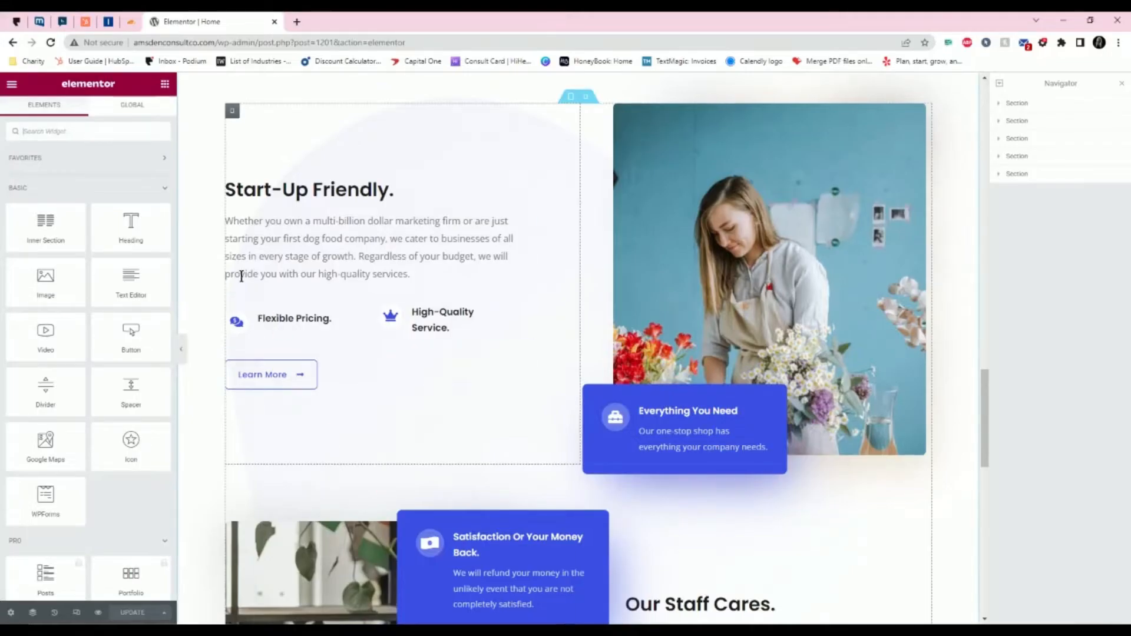
# Step: Switch to the Cloudflare dashboard and review the site's SSL/TLS encryption mode and TLS traffic, checking back with the Elementor editor
pyautogui.click(133, 18)
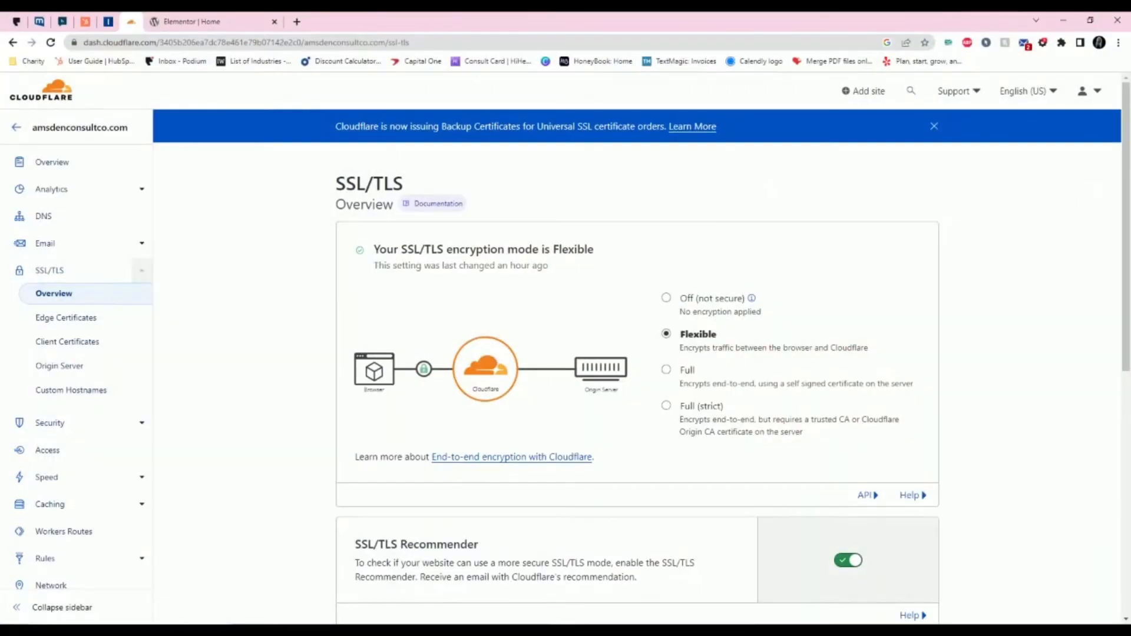
pyautogui.scroll(-6, 406, 376)
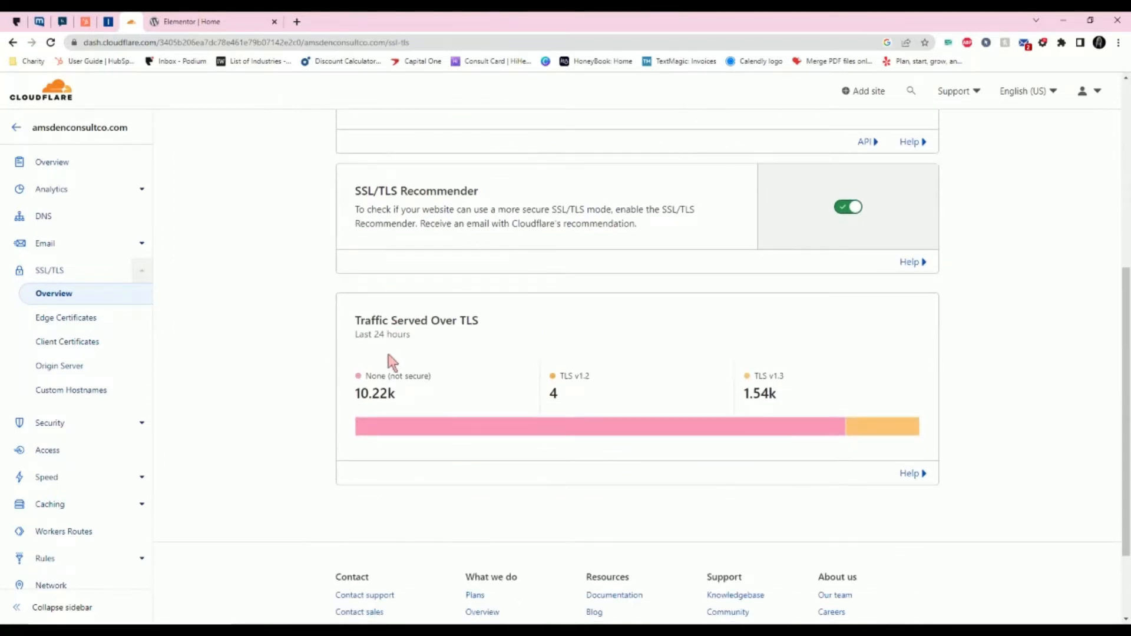
pyautogui.scroll(6, 391, 361)
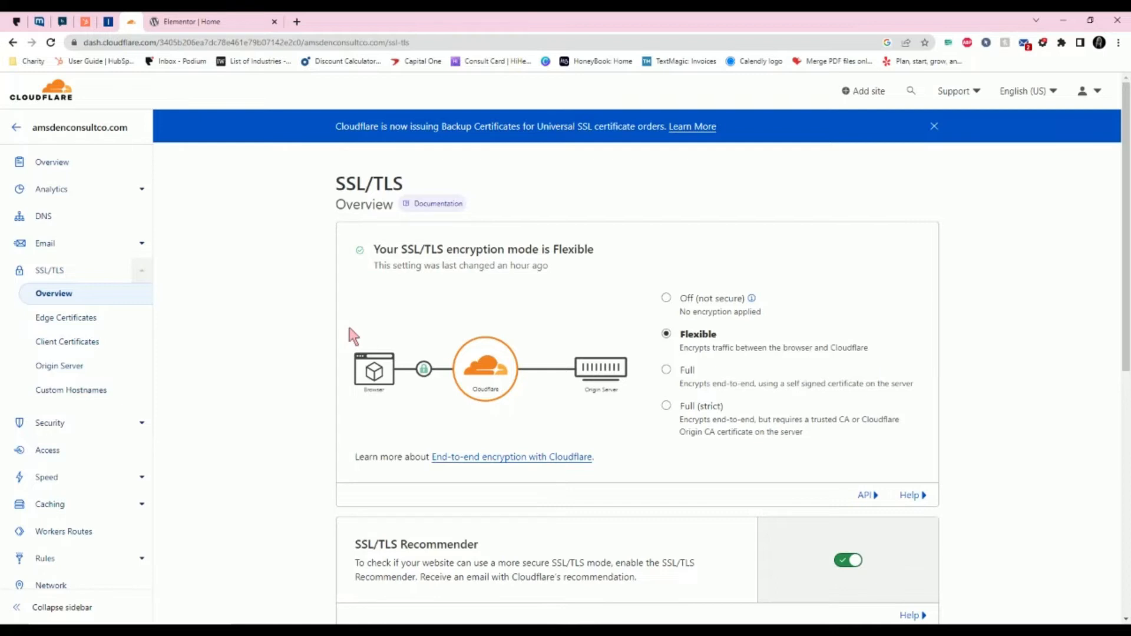
pyautogui.click(197, 21)
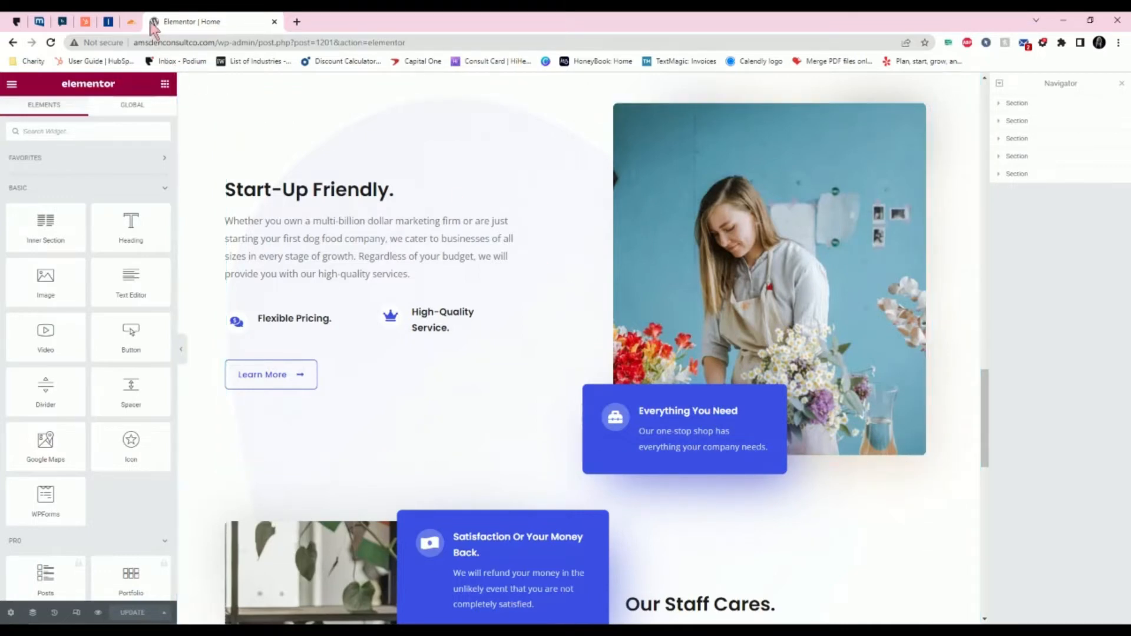
pyautogui.click(131, 22)
pyautogui.scroll(-3, 112, 244)
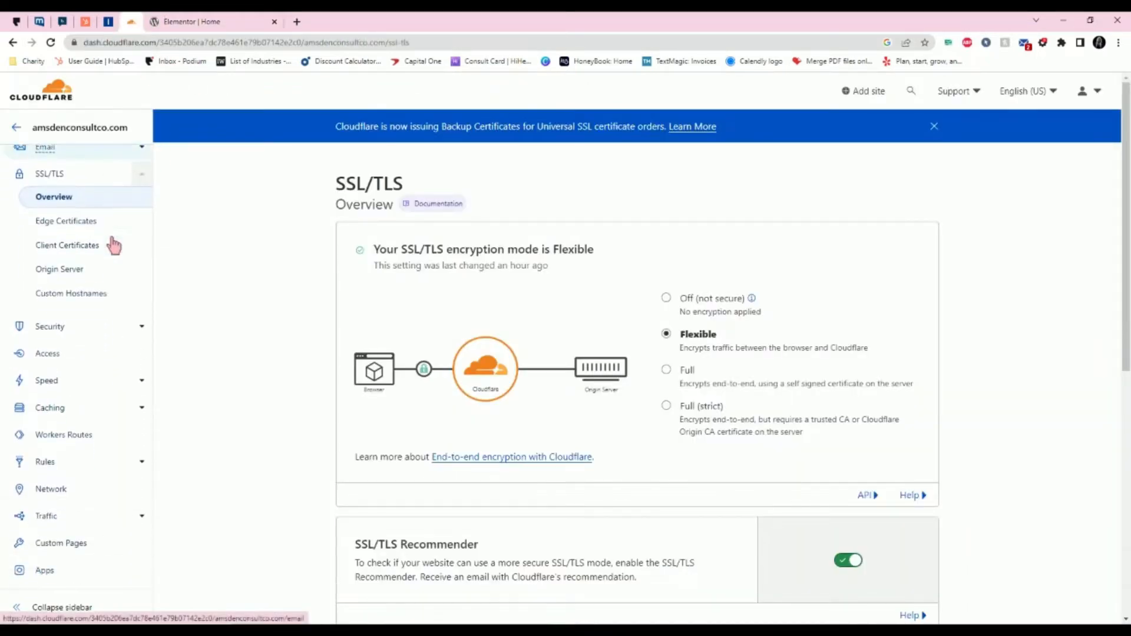
pyautogui.click(64, 381)
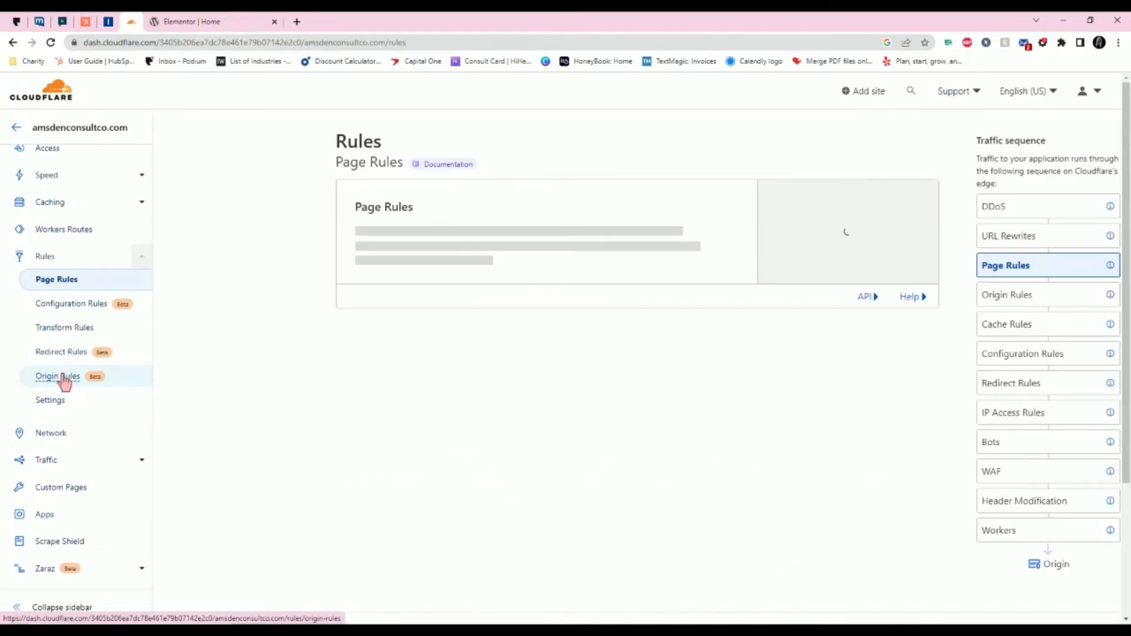
pyautogui.click(44, 101)
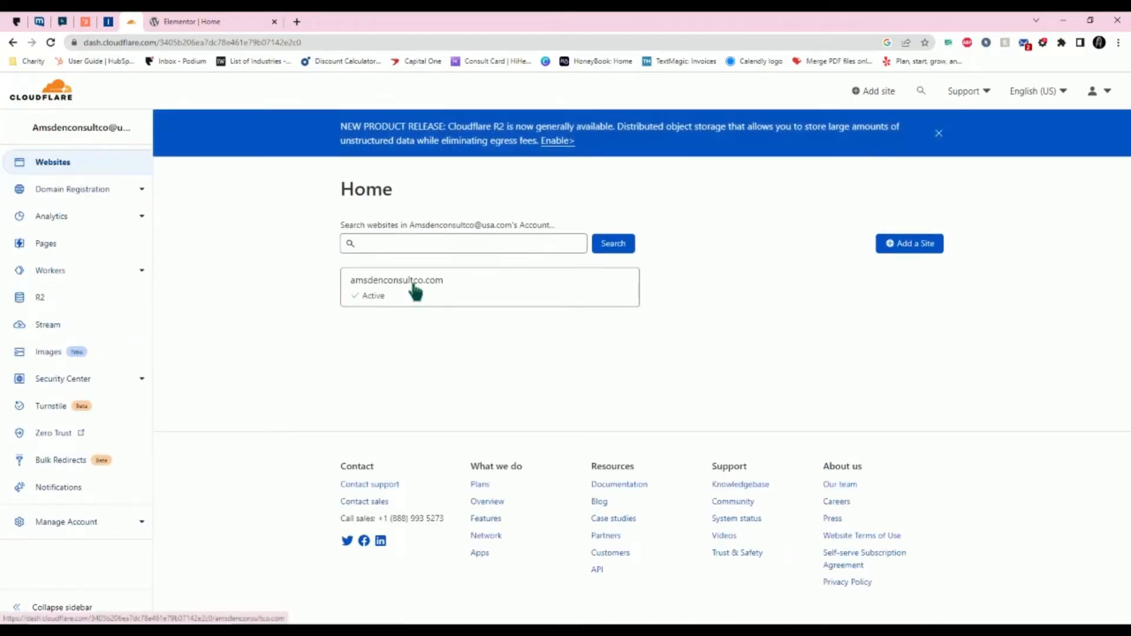
# Step: Open the amsdenconsultco.com site's Page Rules in Cloudflare and start creating a new page rule
pyautogui.click(417, 289)
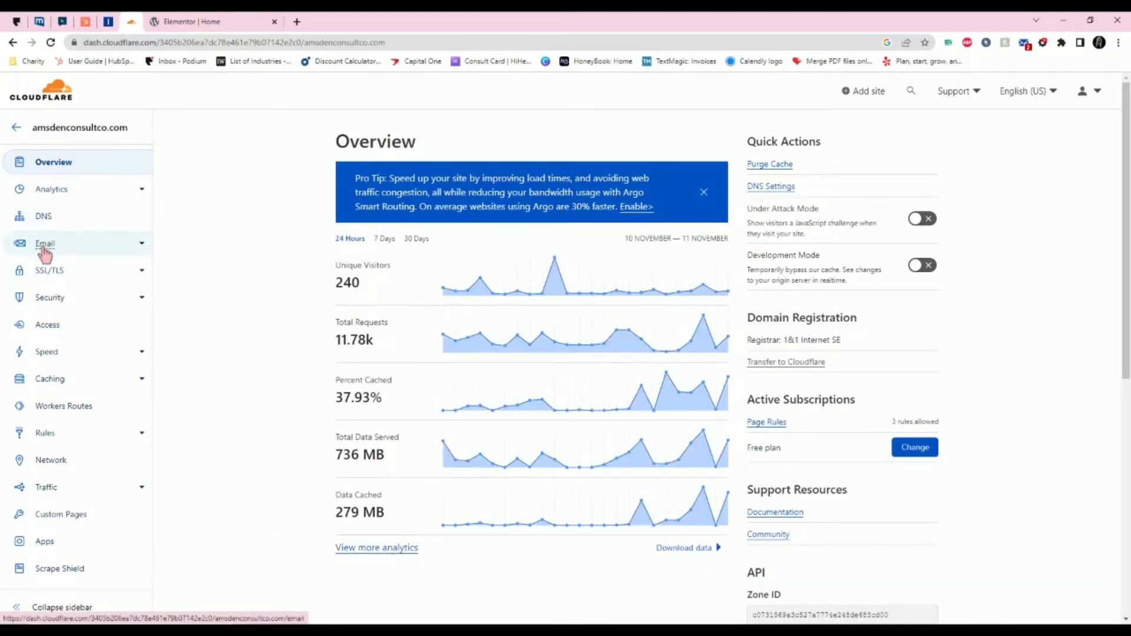
pyautogui.scroll(-1, 47, 365)
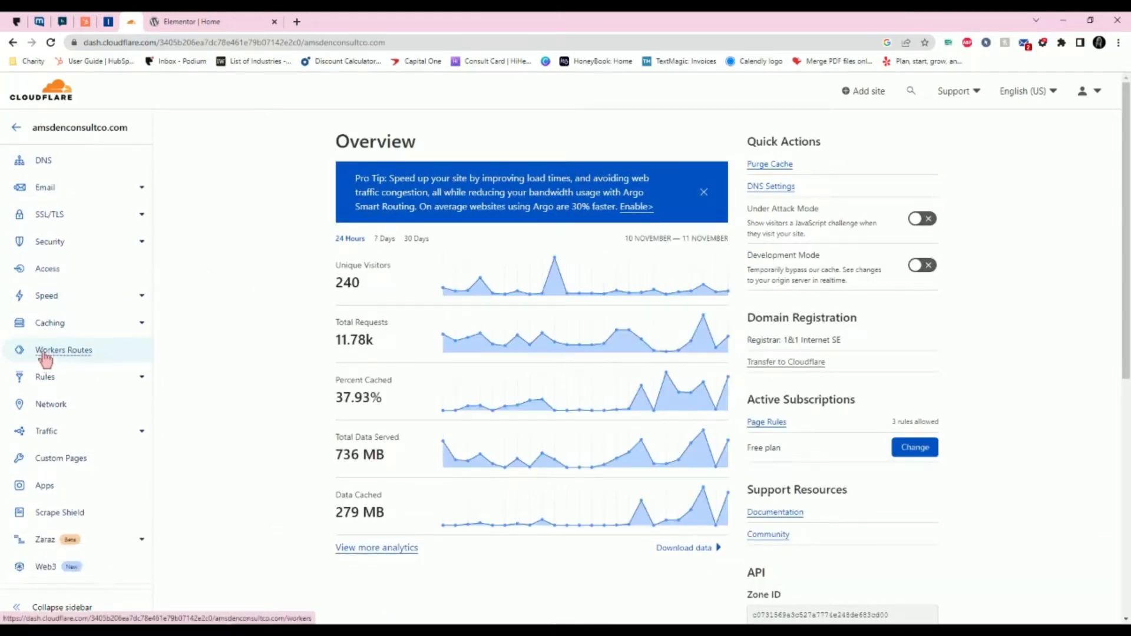
pyautogui.scroll(1, 46, 358)
pyautogui.scroll(-1, 48, 359)
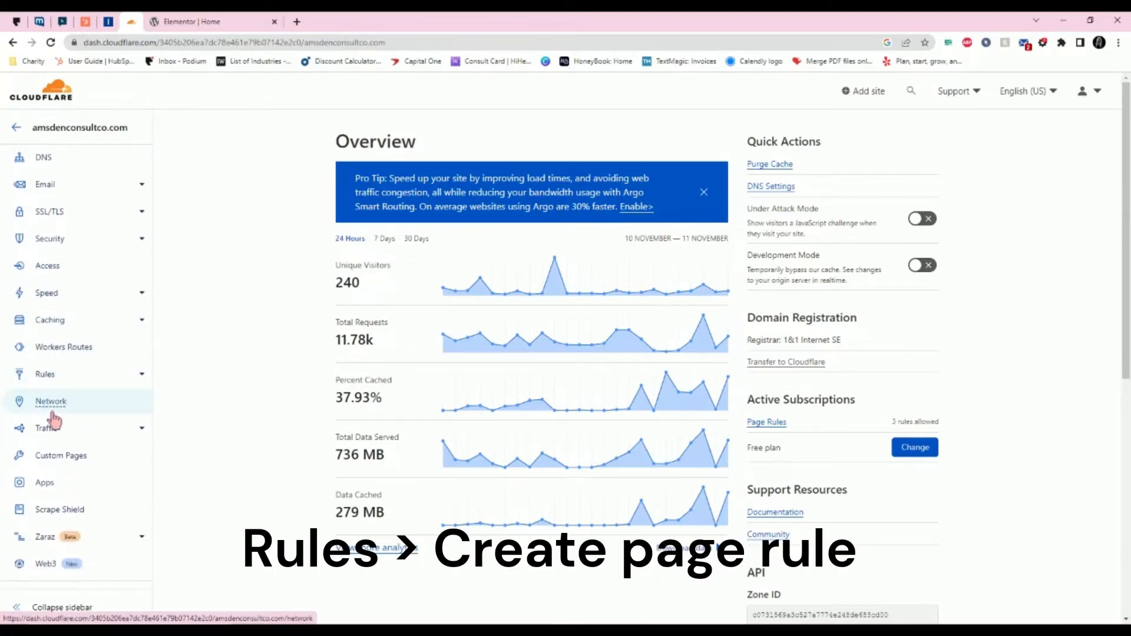
pyautogui.click(48, 374)
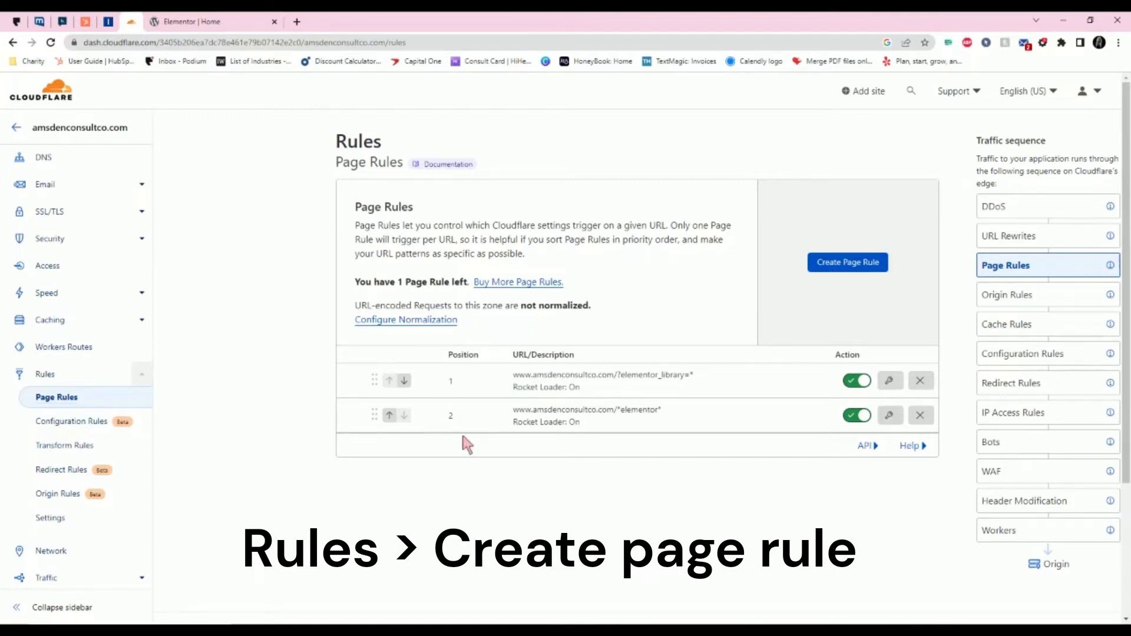
pyautogui.click(864, 265)
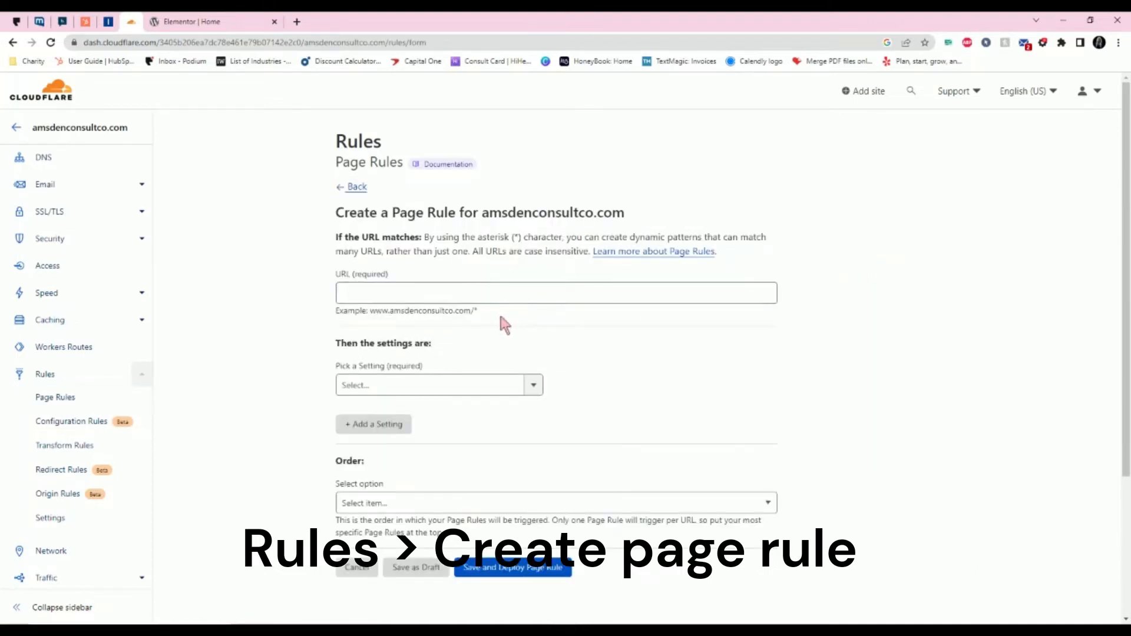
pyautogui.click(492, 294)
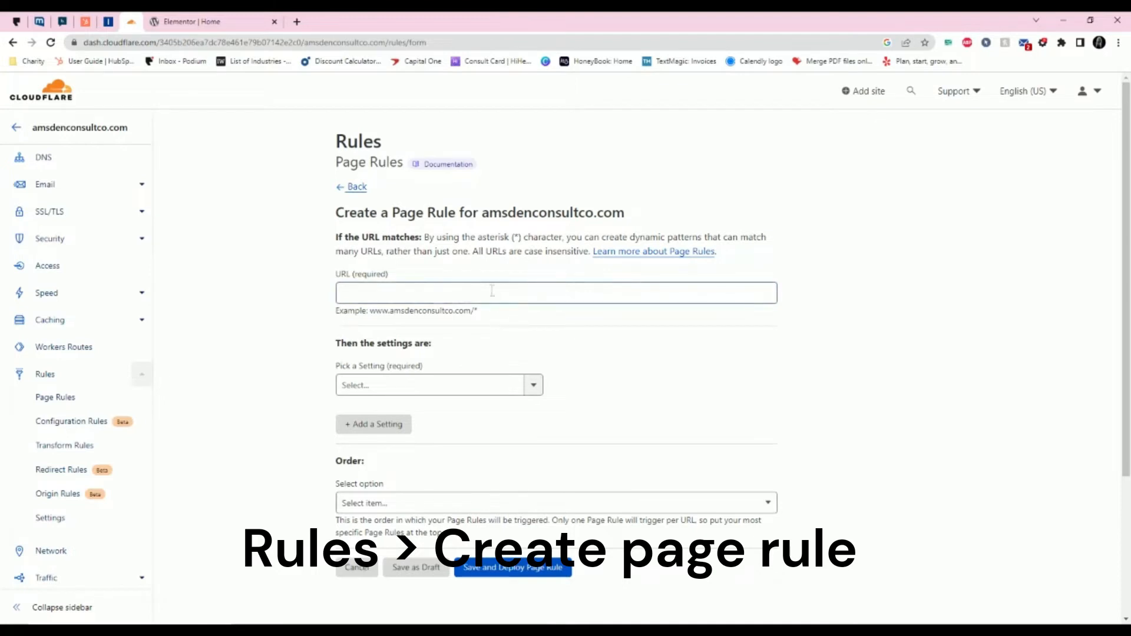
pyautogui.click(682, 334)
# Step: Copy the Elementor pages pattern "Site URL/*elementor*" from the Notepad notes into the page rule's URL
pyautogui.click(630, 630)
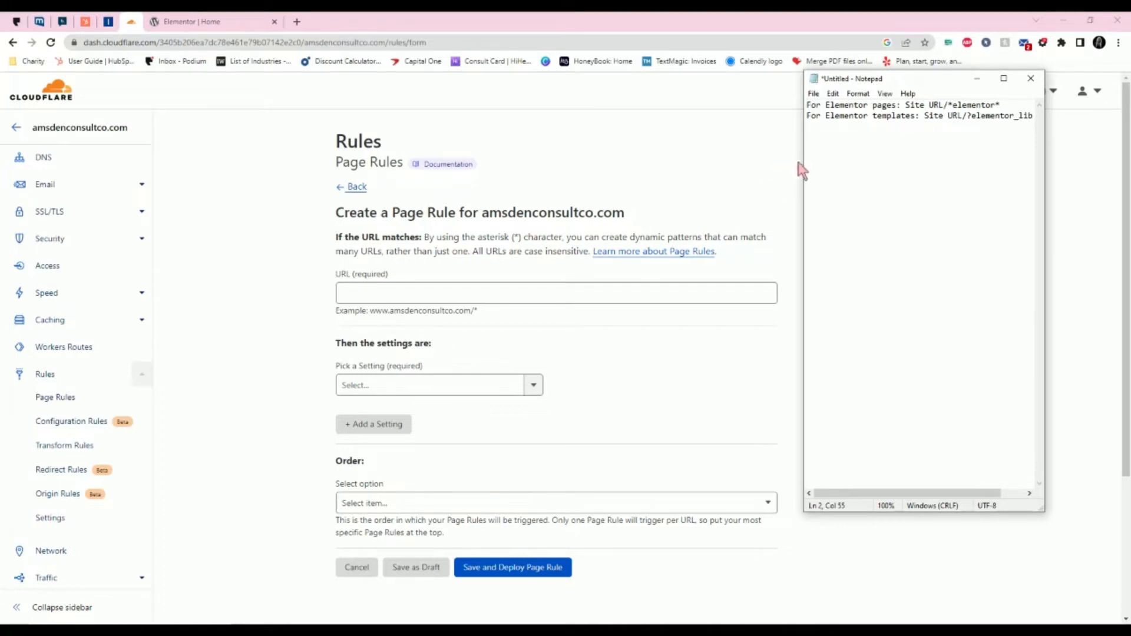
pyautogui.moveTo(907, 105); pyautogui.dragTo(1000, 105)
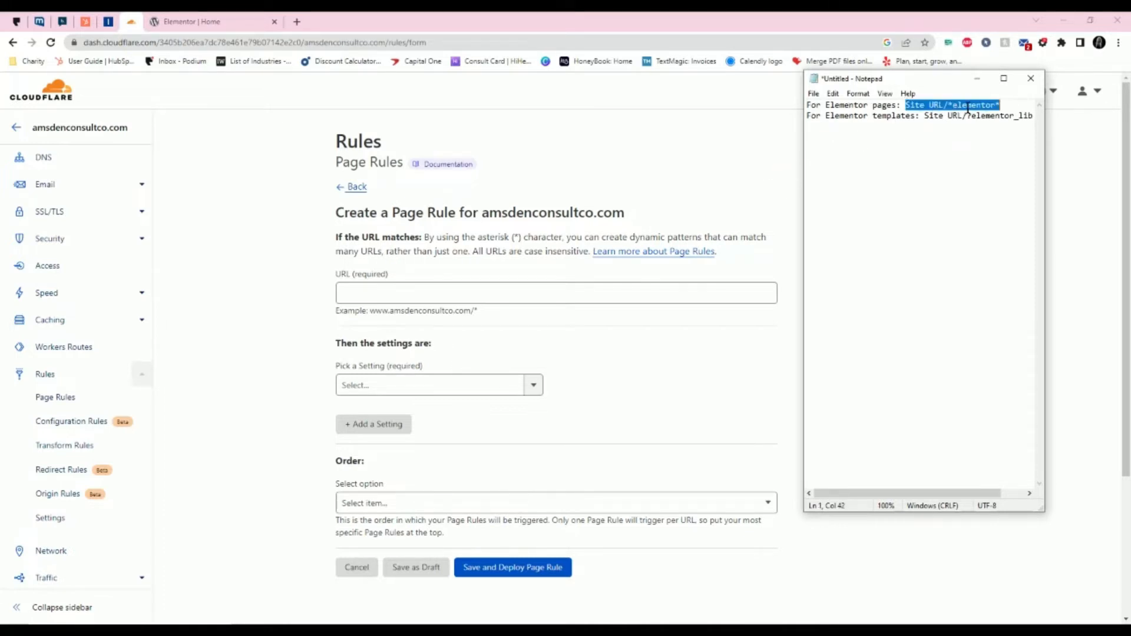
pyautogui.rightClick(971, 107)
pyautogui.click(1016, 146)
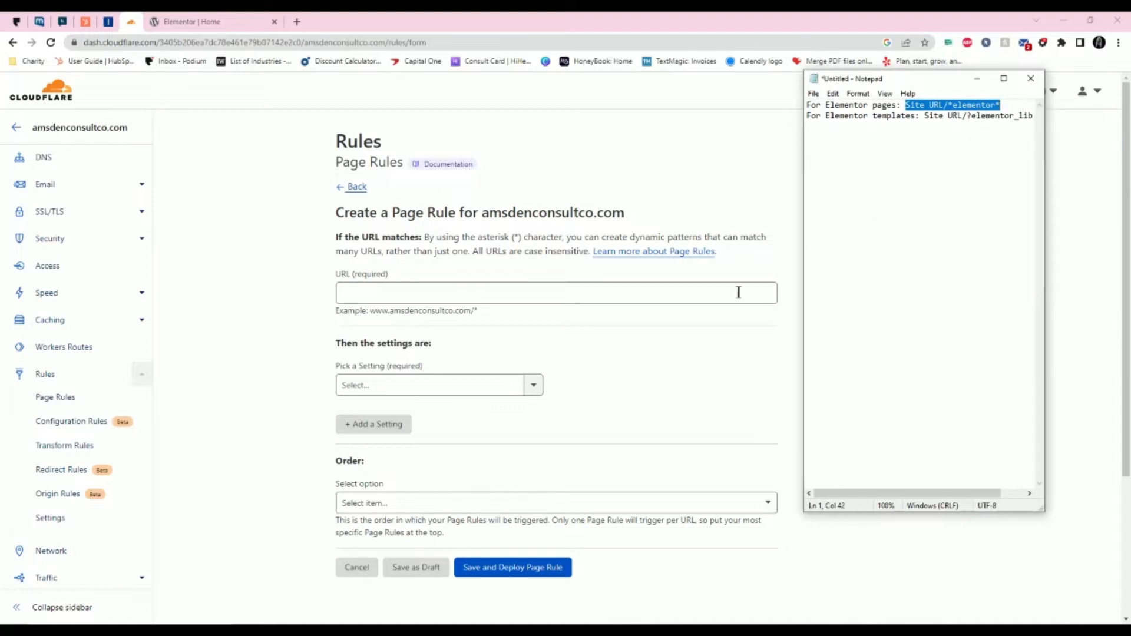
pyautogui.click(566, 295)
pyautogui.rightClick(567, 300)
pyautogui.click(604, 386)
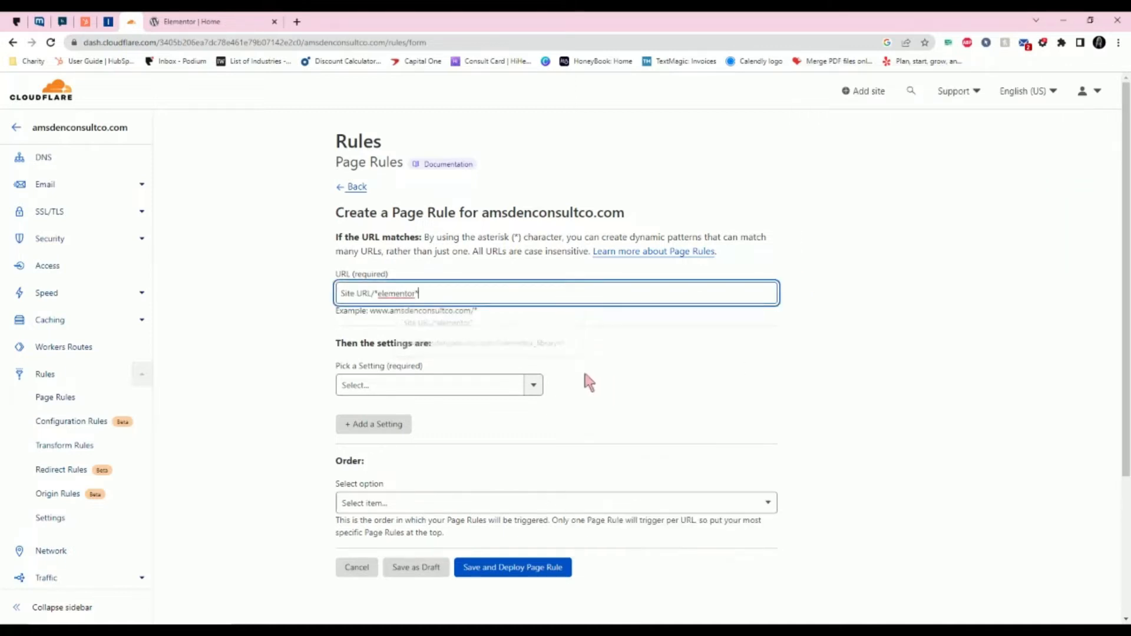
# Step: Replace "Site URL" in the page rule's URL pattern with an example www domain, keeping "/*elementor*"
pyautogui.moveTo(370, 294); pyautogui.dragTo(325, 297)
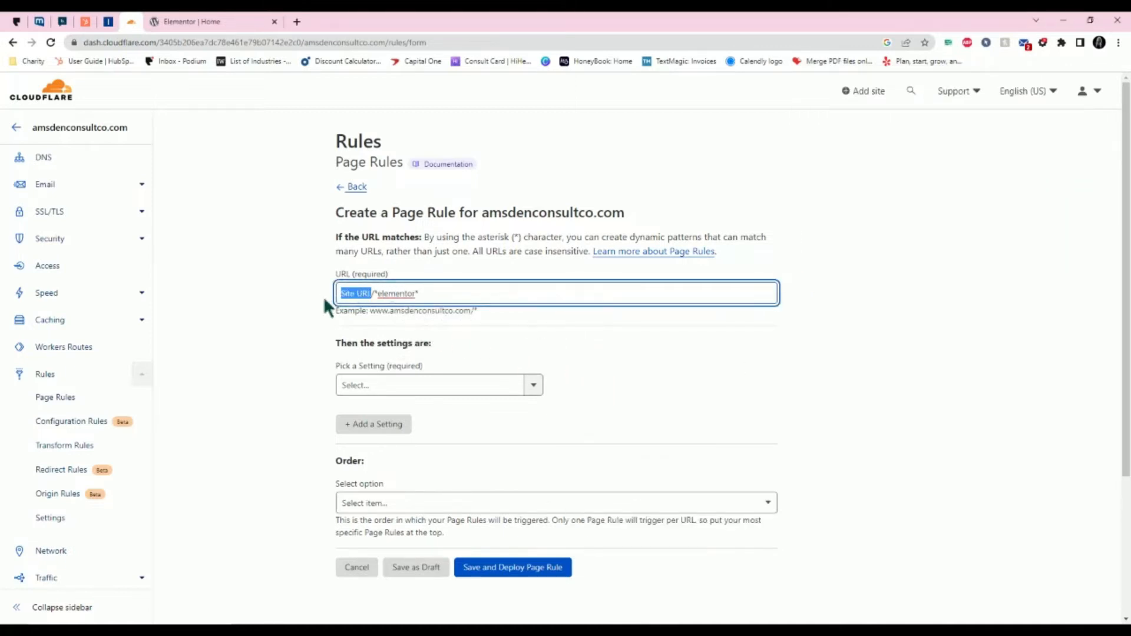
pyautogui.click(348, 295)
pyautogui.moveTo(341, 294); pyautogui.dragTo(371, 295)
pyautogui.write('www.bobsmith.com')
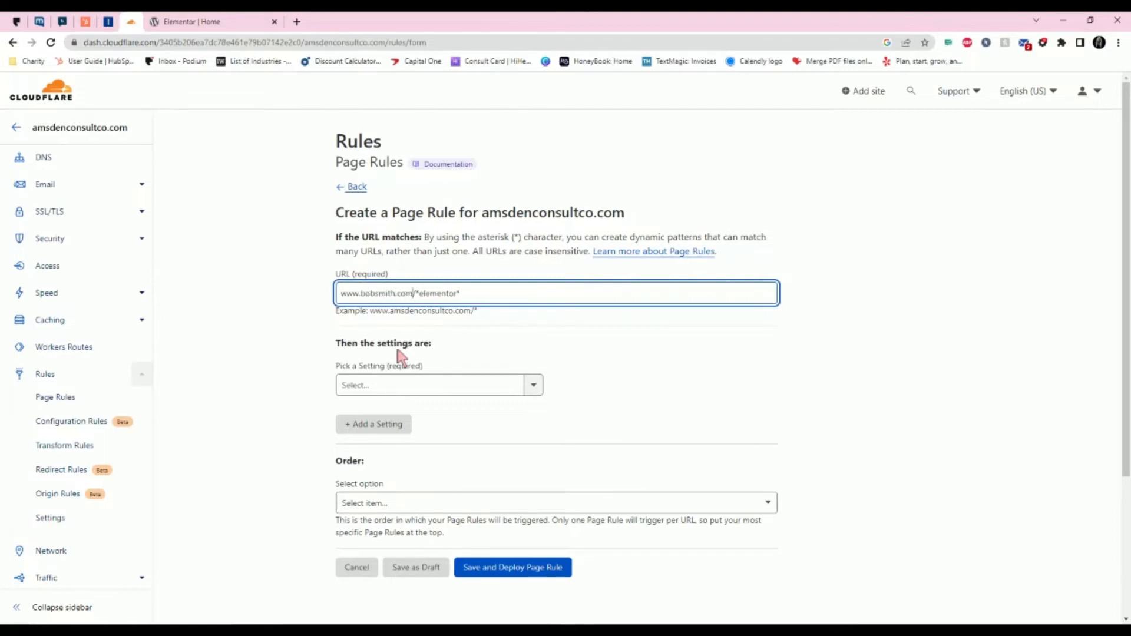
pyautogui.press('BackSpace')
pyautogui.press('BackSpace')
pyautogui.press('BackSpace')
pyautogui.press('BackSpace')
pyautogui.press('BackSpace')
pyautogui.press('BackSpace')
pyautogui.press('BackSpace')
pyautogui.press('BackSpace')
pyautogui.press('BackSpace')
pyautogui.press('BackSpace')
pyautogui.press('BackSpace')
pyautogui.press('BackSpace')
pyautogui.write('billygames.com')
# Step: Replace the example domain in the URL pattern with the placeholder "your URL"
pyautogui.press('BackSpace')
pyautogui.press('BackSpace')
pyautogui.press('BackSpace')
pyautogui.press('BackSpace')
pyautogui.press('BackSpace')
pyautogui.press('BackSpace')
pyautogui.press('BackSpace')
pyautogui.press('BackSpace')
pyautogui.press('BackSpace')
pyautogui.press('BackSpace')
pyautogui.press('BackSpace')
pyautogui.press('BackSpace')
pyautogui.press('BackSpace')
pyautogui.press('BackSpace')
pyautogui.press('BackSpace')
pyautogui.press('BackSpace')
pyautogui.press('BackSpace')
pyautogui.press('BackSpace')
pyautogui.write('your u')
pyautogui.press('BackSpace')
pyautogui.write('URL')
pyautogui.hotkey('shift', 'Home')
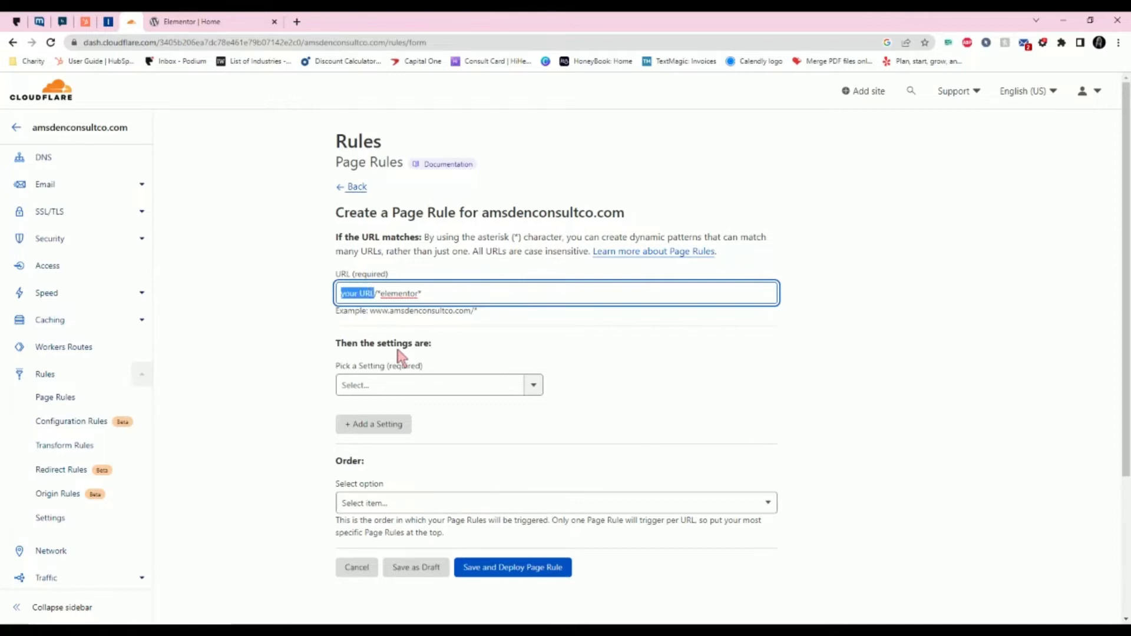
pyautogui.press('BackSpace')
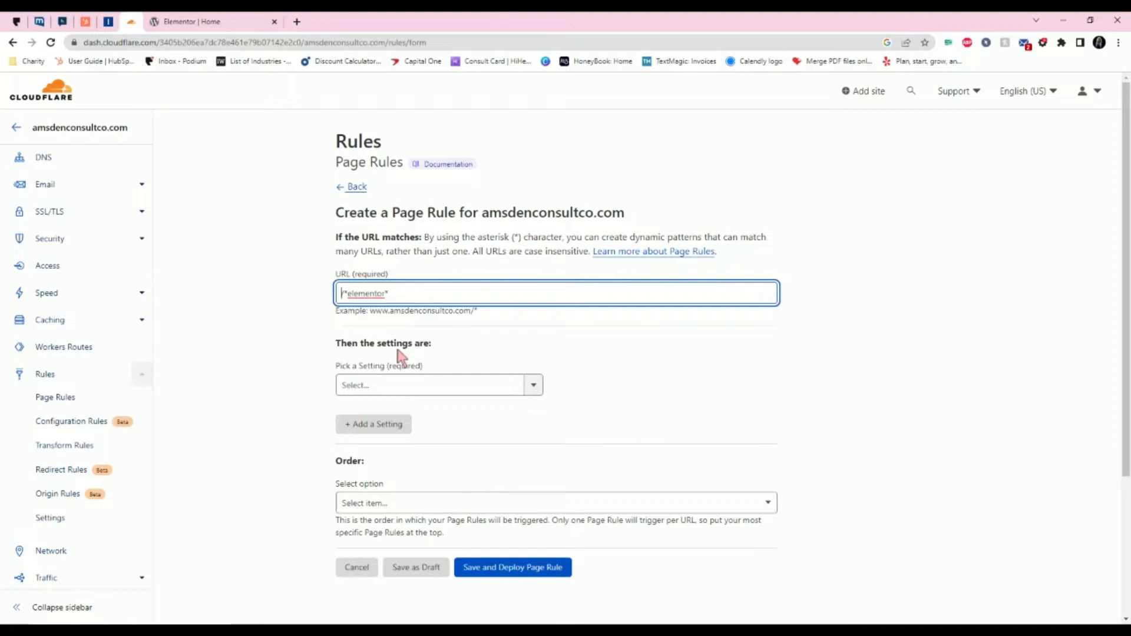
pyautogui.write('www.')
pyautogui.click(434, 294)
pyautogui.moveTo(435, 295); pyautogui.dragTo(293, 290)
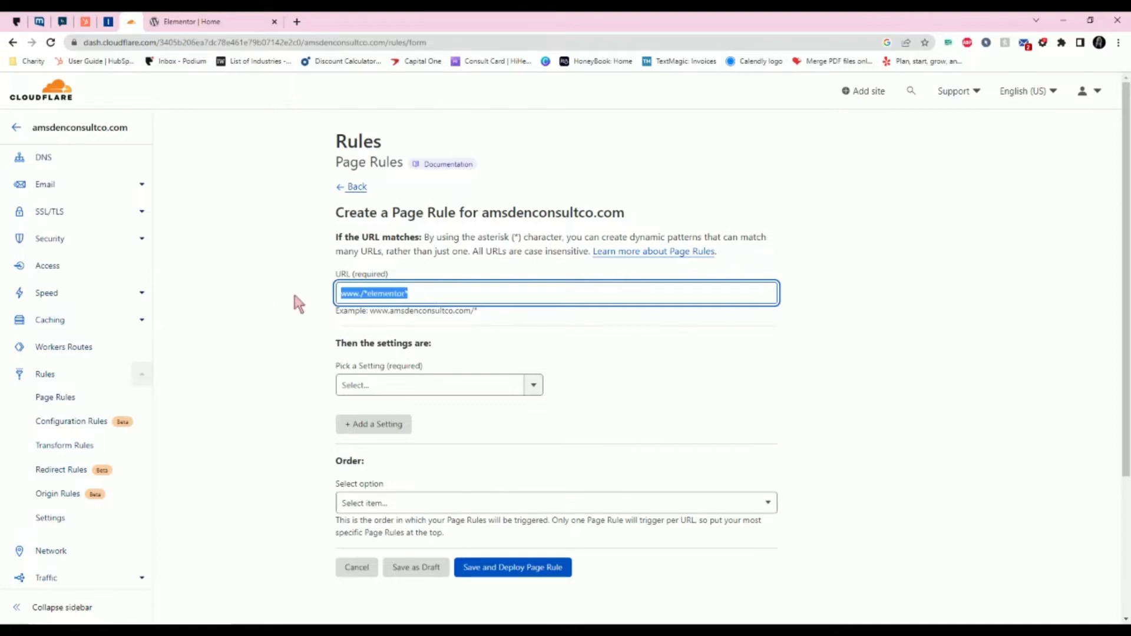
pyautogui.press('BackSpace')
pyautogui.click(434, 302)
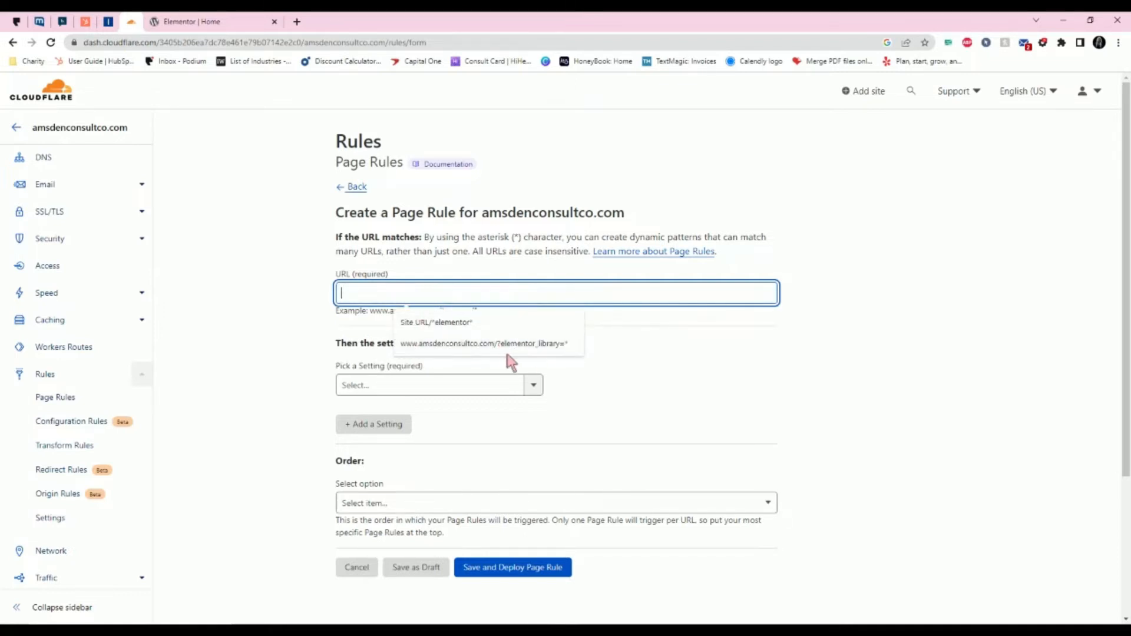
pyautogui.click(413, 343)
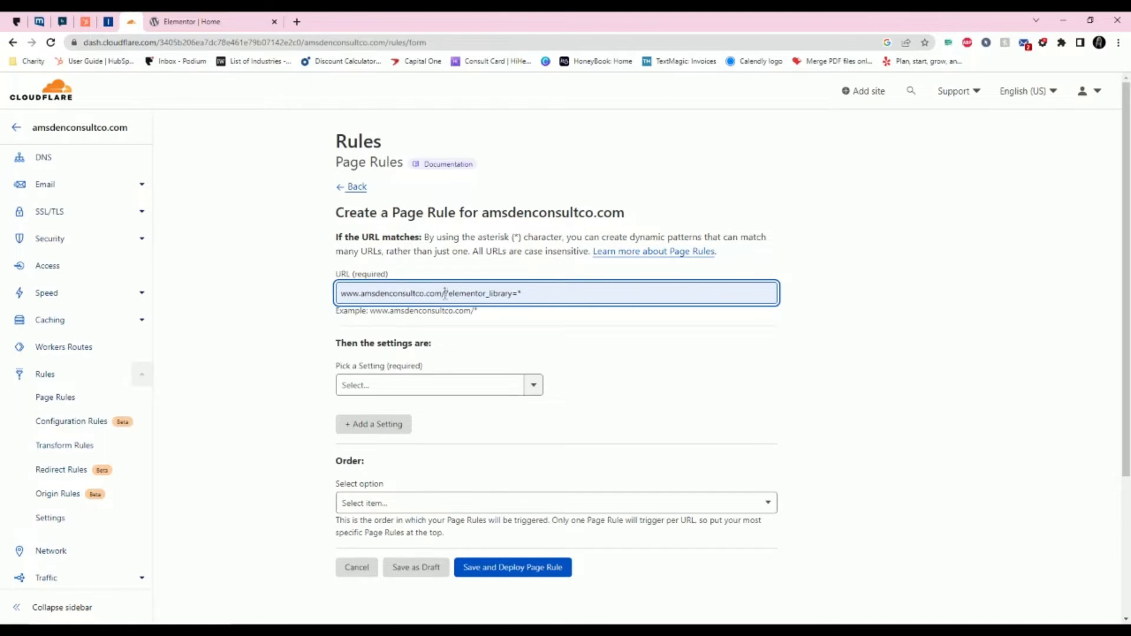
pyautogui.moveTo(445, 293); pyautogui.dragTo(150, 295)
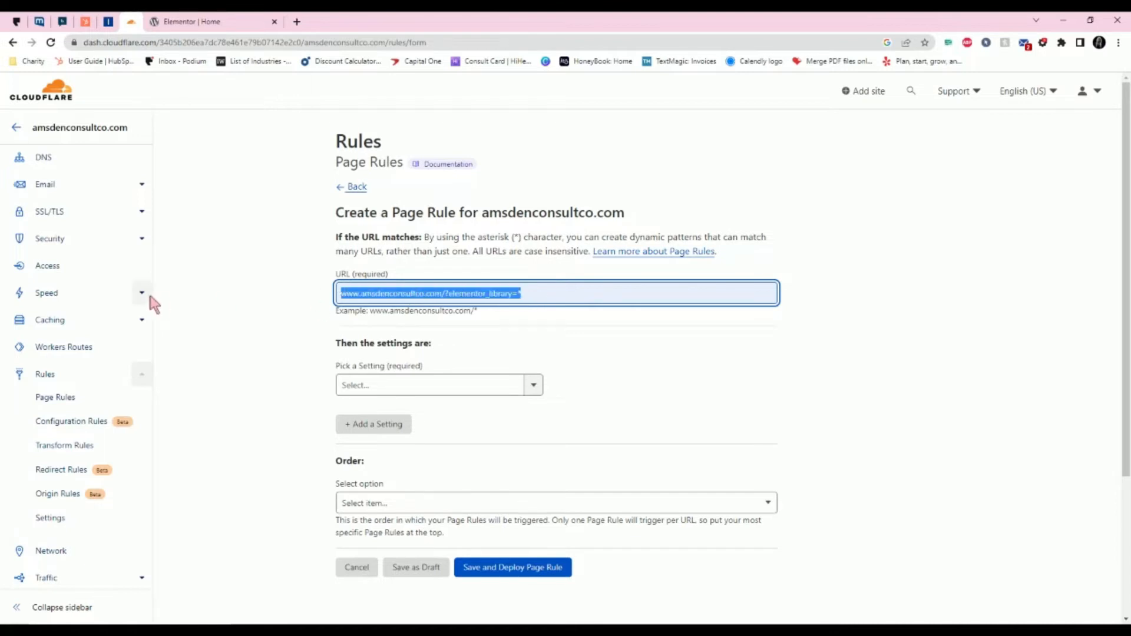
pyautogui.press('BackSpace')
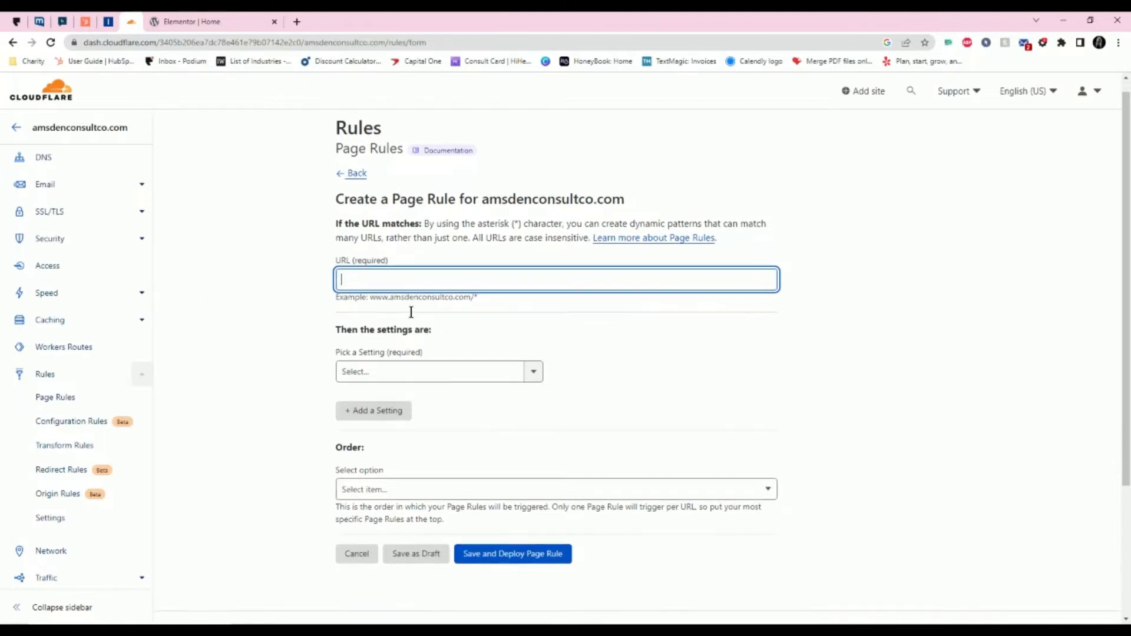
# Step: Pick Rocket Loader as the page rule's setting and switch it on
pyautogui.scroll(-2, 411, 310)
pyautogui.click(535, 278)
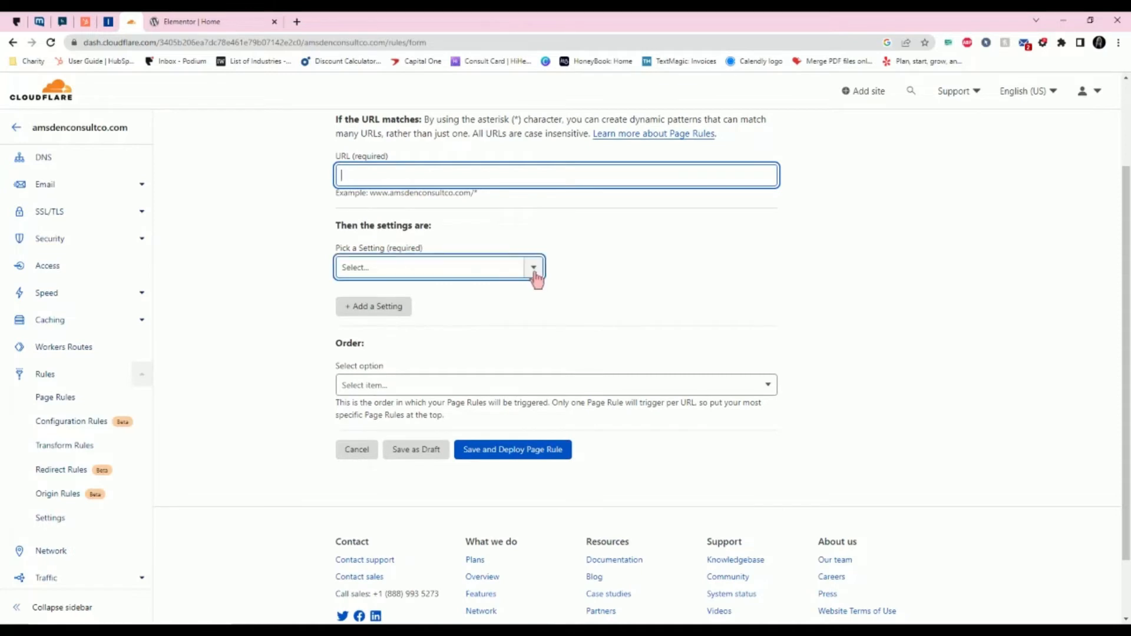
pyautogui.click(533, 277)
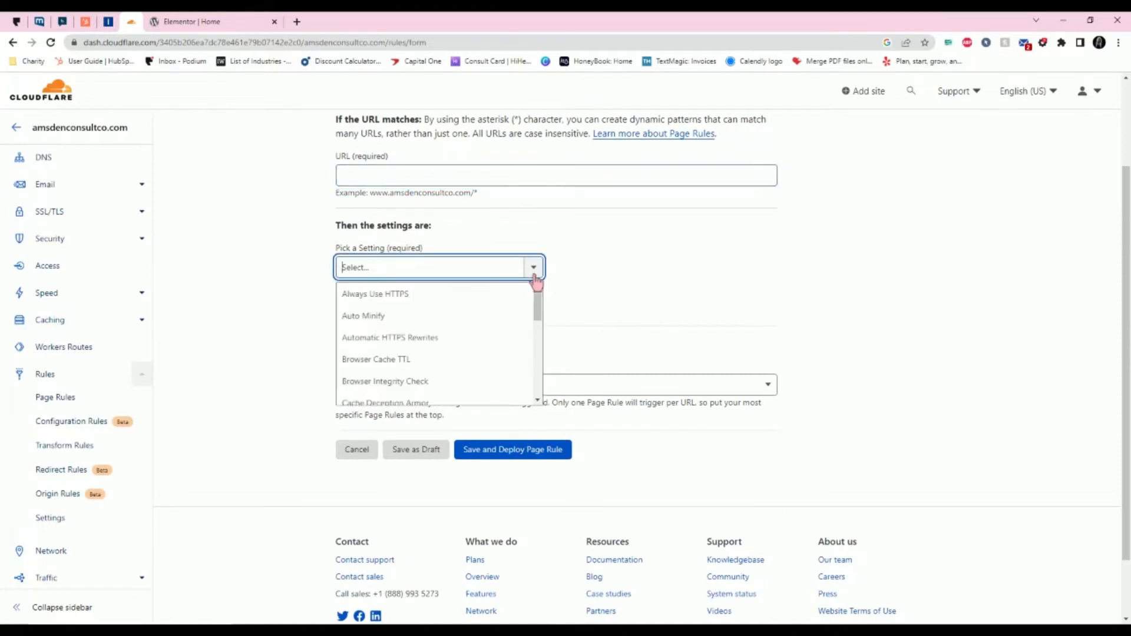
pyautogui.scroll(-2, 464, 299)
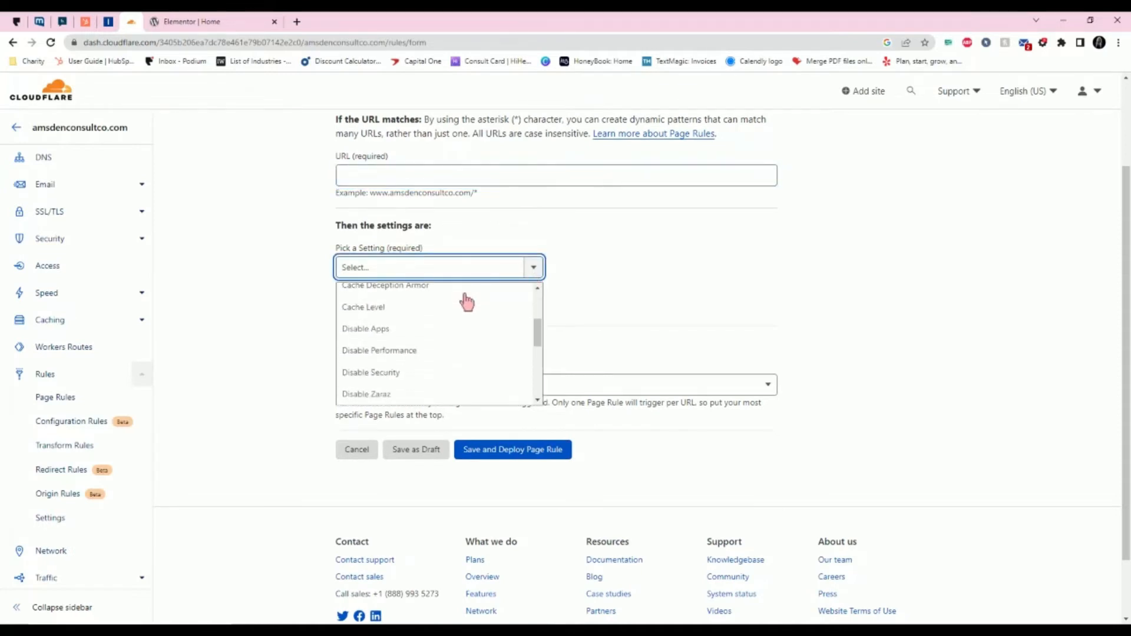
pyautogui.scroll(-4, 465, 302)
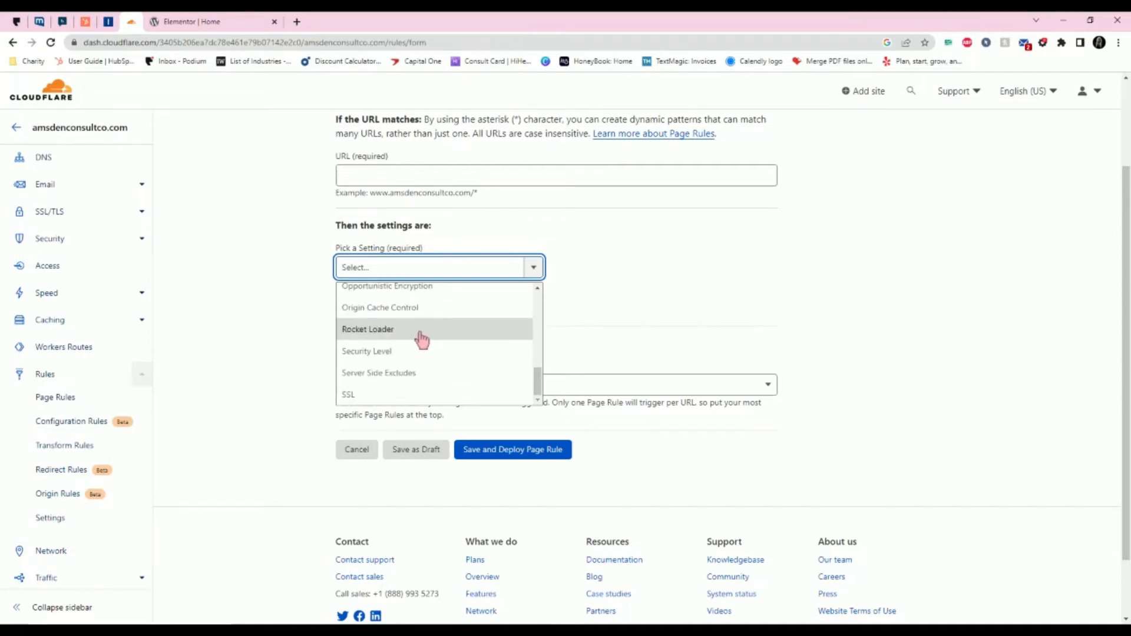
pyautogui.click(422, 331)
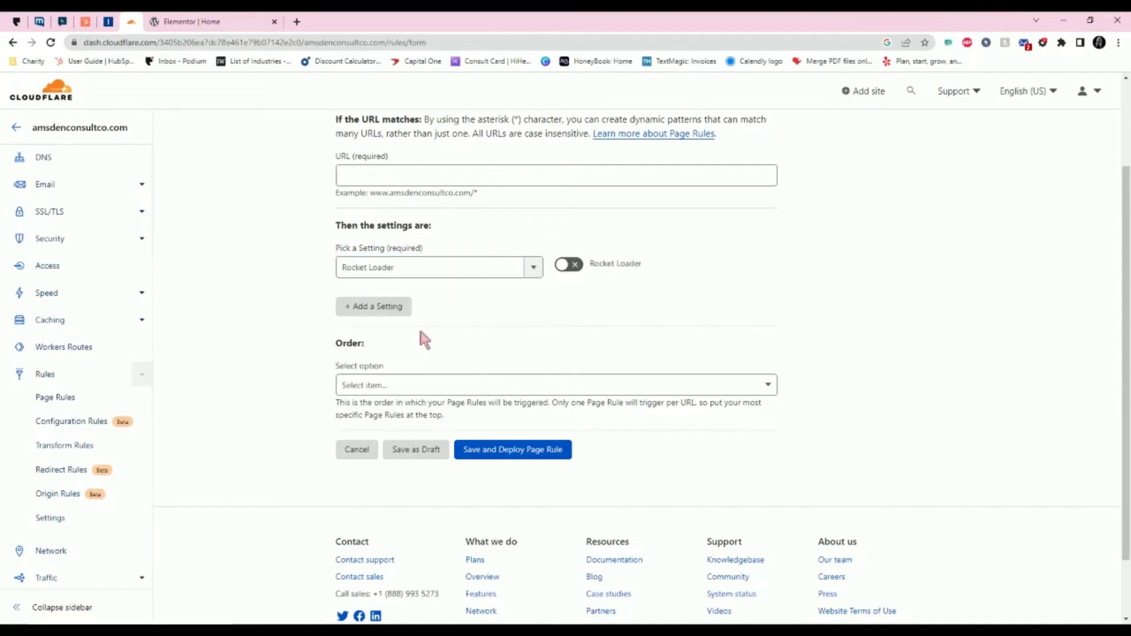
pyautogui.click(576, 266)
pyautogui.click(511, 178)
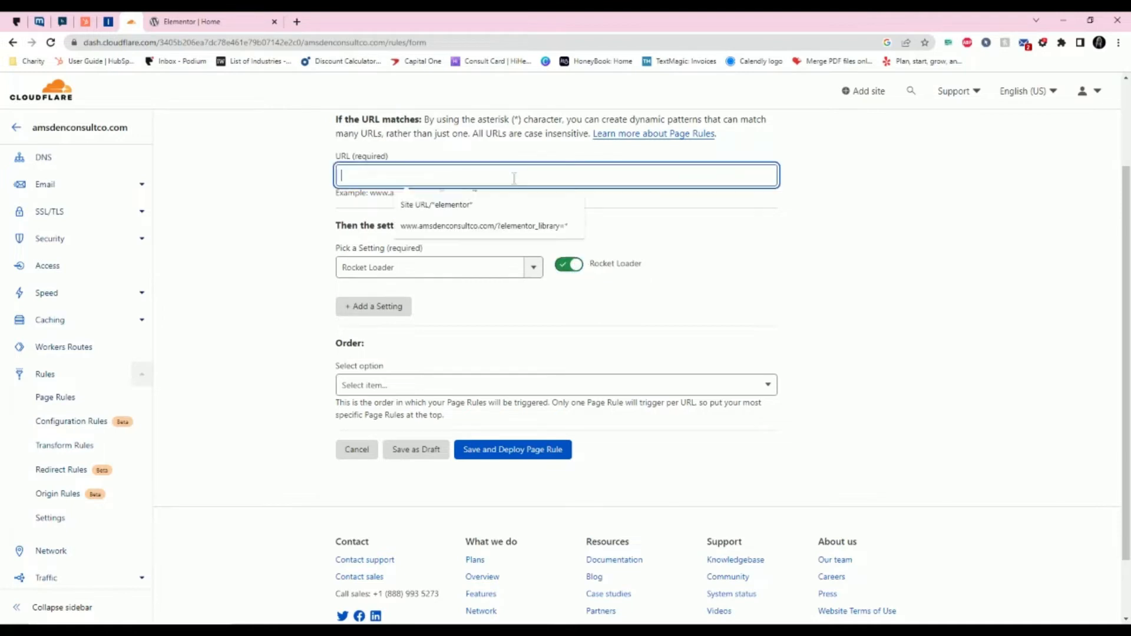
pyautogui.click(595, 297)
# Step: View the options available for the page rule's order and leave it unselected
pyautogui.scroll(-1, 425, 353)
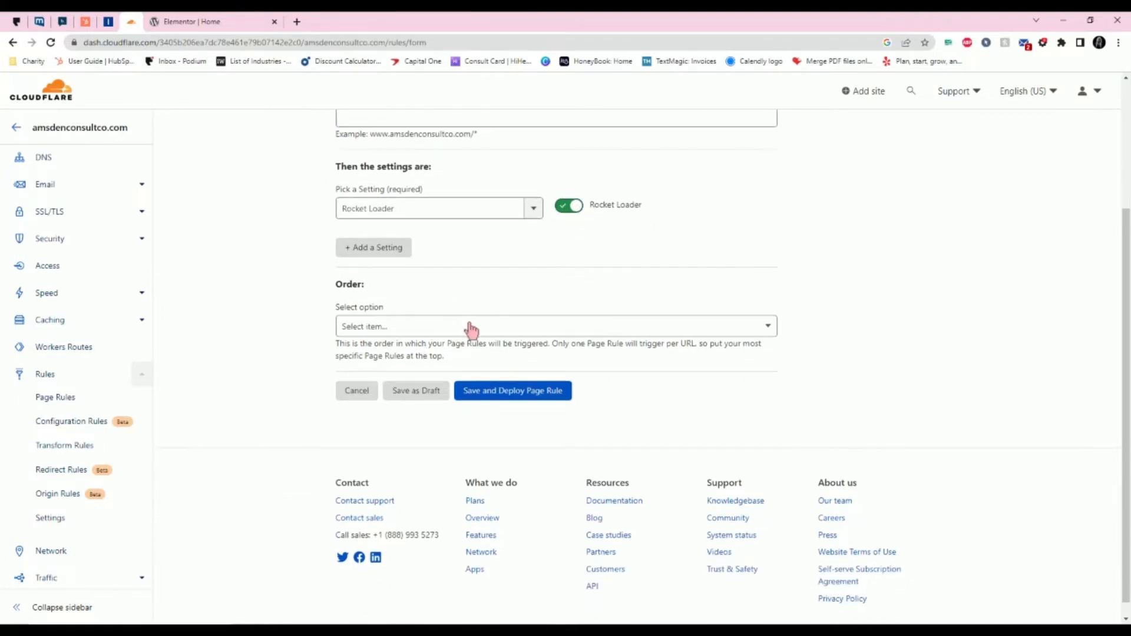
pyautogui.click(496, 336)
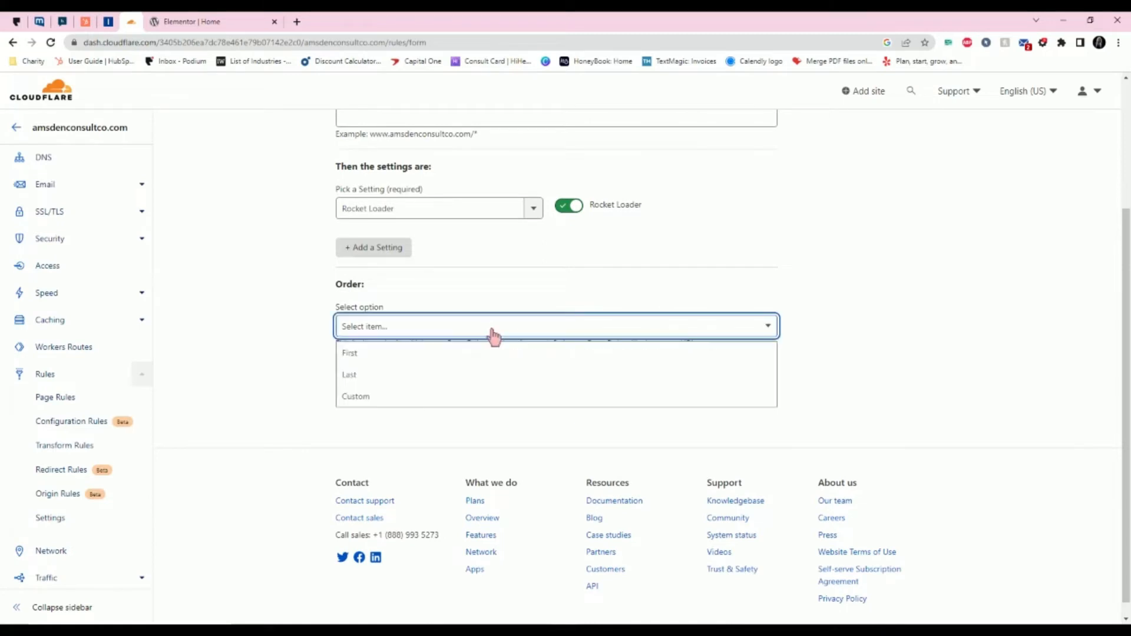
pyautogui.click(495, 336)
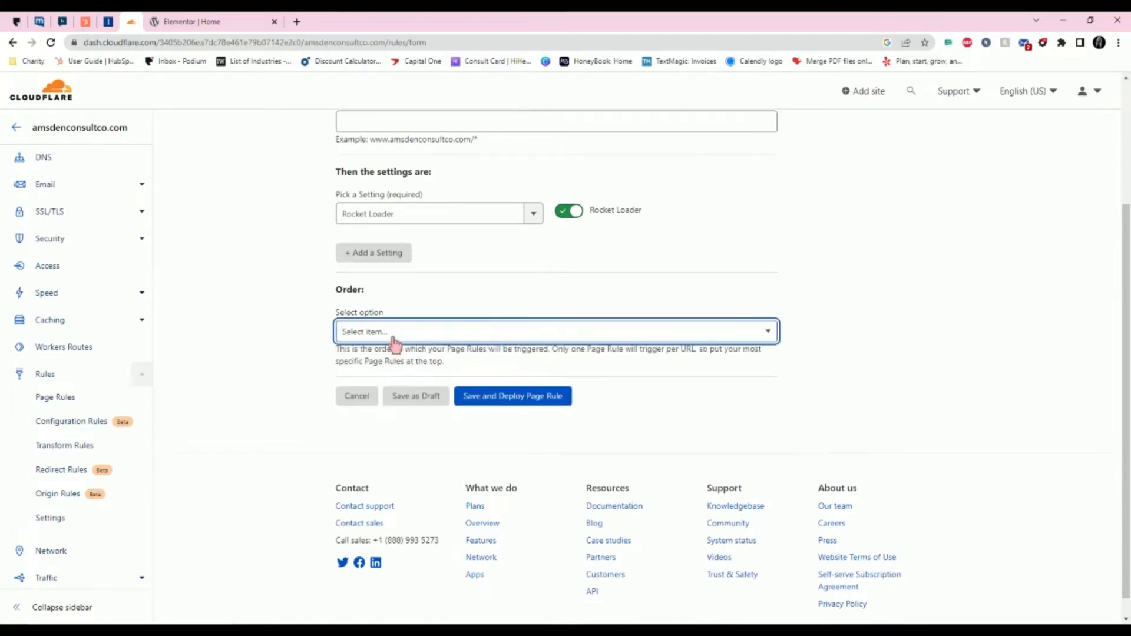
pyautogui.scroll(2, 394, 341)
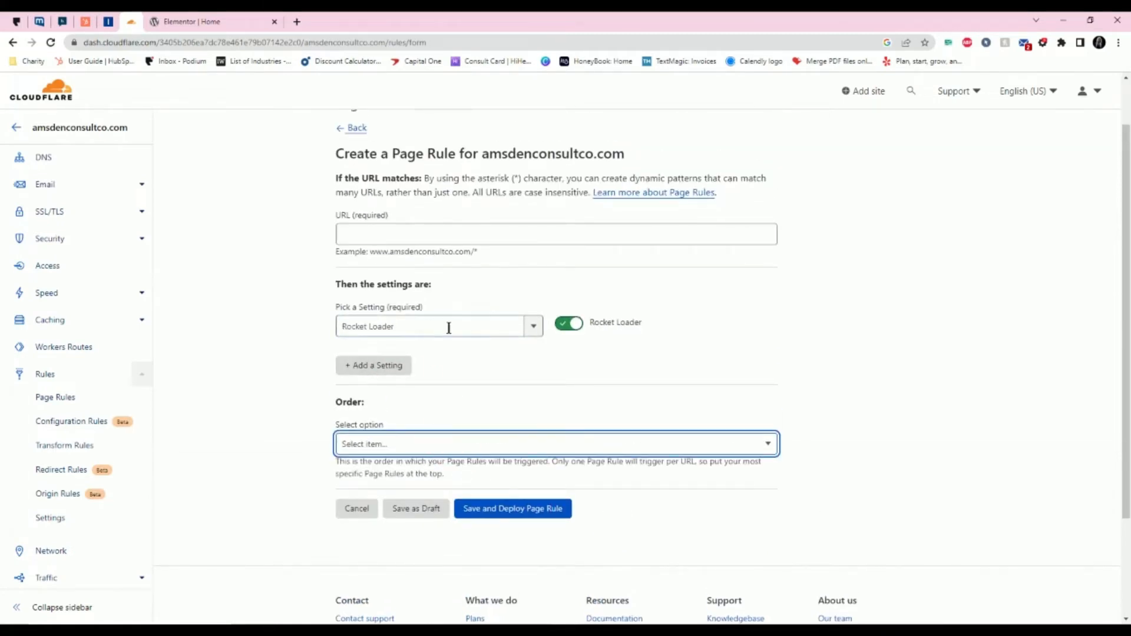
pyautogui.click(484, 239)
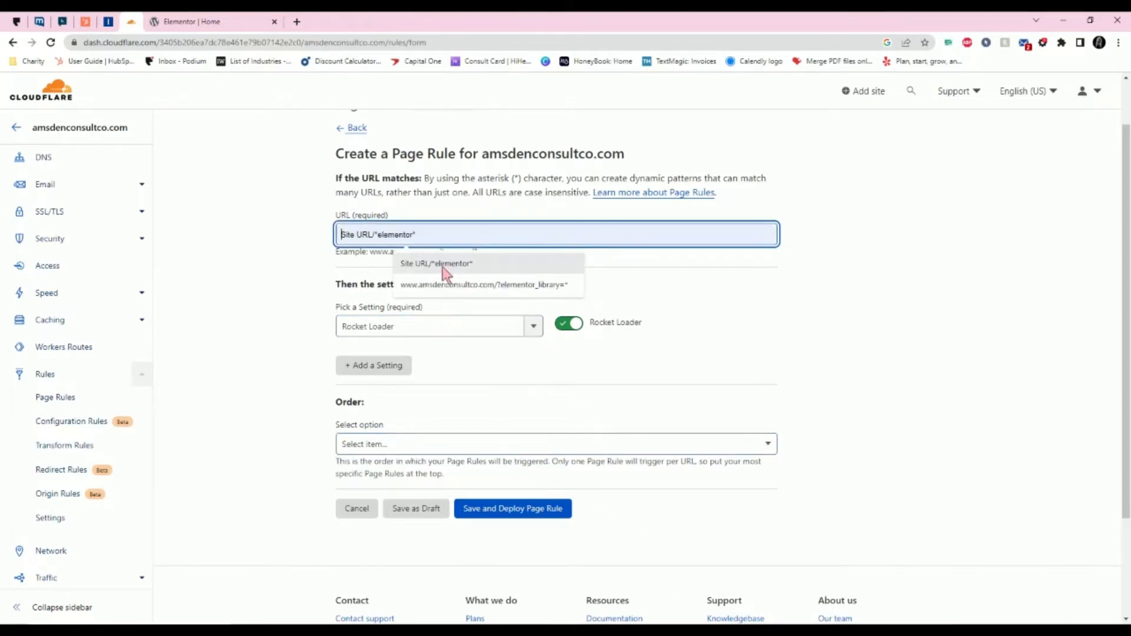
pyautogui.click(470, 262)
pyautogui.hotkey('alt', 'Tab')
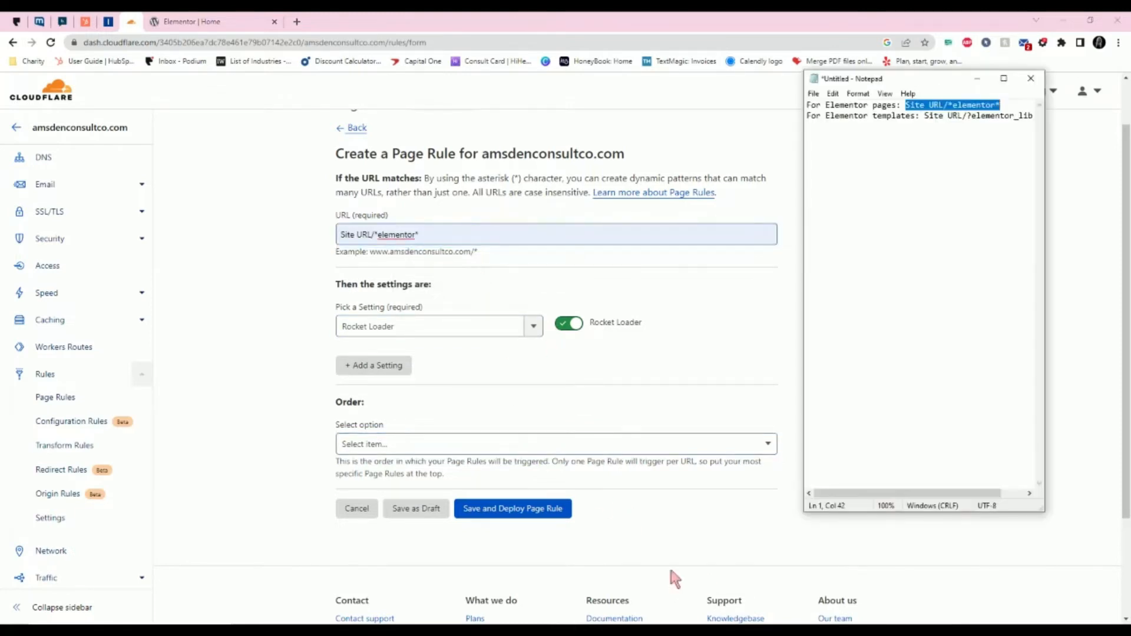
pyautogui.click(369, 234)
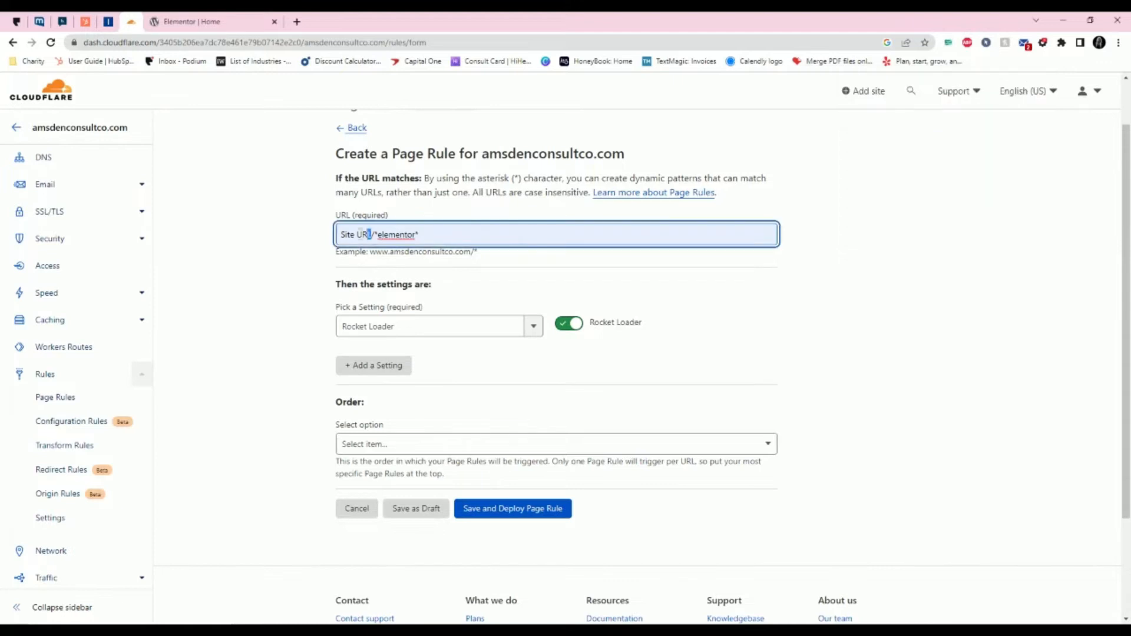
pyautogui.press('BackSpace')
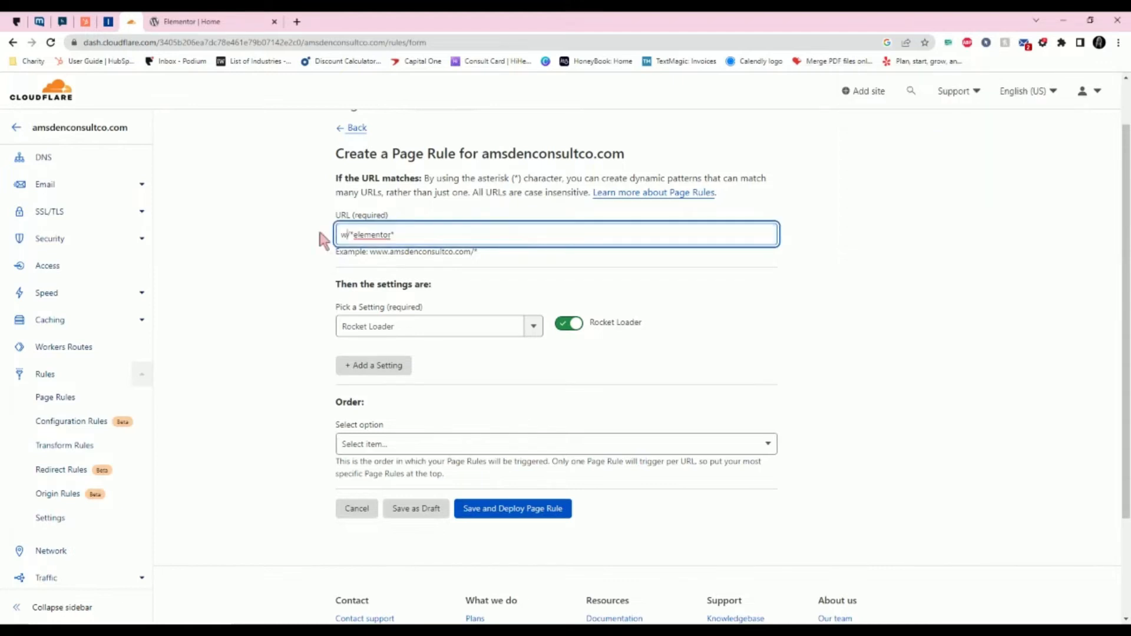
pyautogui.write('www.yoursite.com')
# Step: Clear the whole URL pattern of the Elementor pages rule
pyautogui.press('BackSpace')
pyautogui.press('BackSpace')
pyautogui.press('BackSpace')
pyautogui.press('BackSpace')
pyautogui.press('BackSpace')
pyautogui.press('BackSpace')
pyautogui.press('BackSpace')
pyautogui.press('BackSpace')
pyautogui.press('BackSpace')
pyautogui.press('BackSpace')
pyautogui.press('BackSpace')
pyautogui.press('BackSpace')
pyautogui.press('BackSpace')
pyautogui.press('BackSpace')
pyautogui.press('BackSpace')
pyautogui.press('BackSpace')
pyautogui.press('BackSpace')
pyautogui.press('BackSpace')
pyautogui.press('BackSpace')
pyautogui.press('BackSpace')
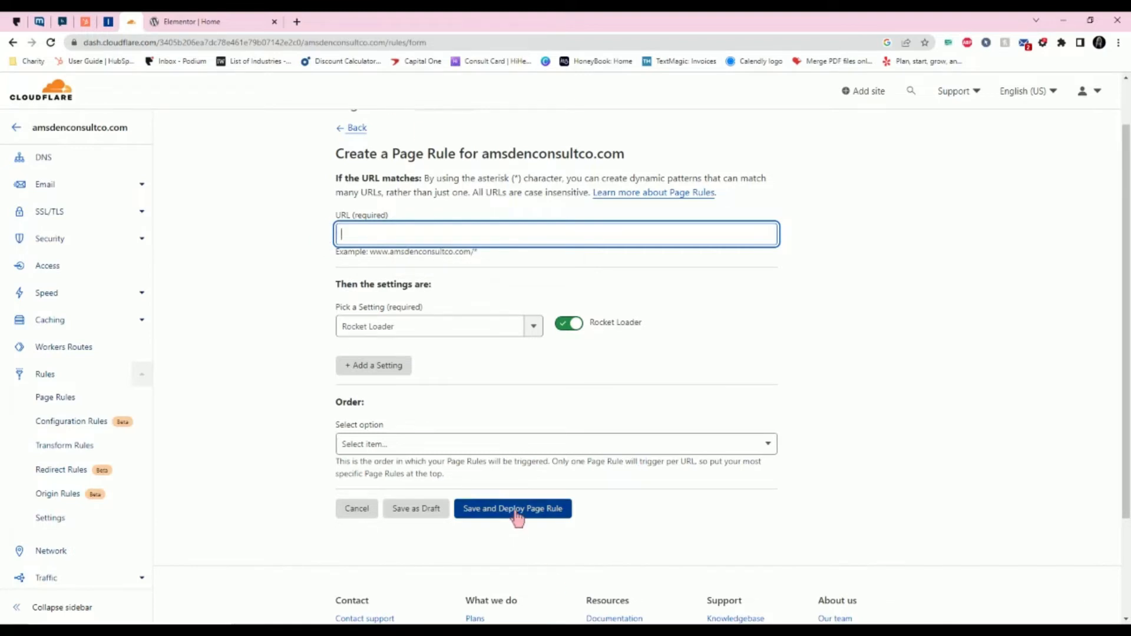
# Step: Return to the page rules list without saving and examine the Rocket Loader setting of the "*elementor*" rule
pyautogui.click(353, 128)
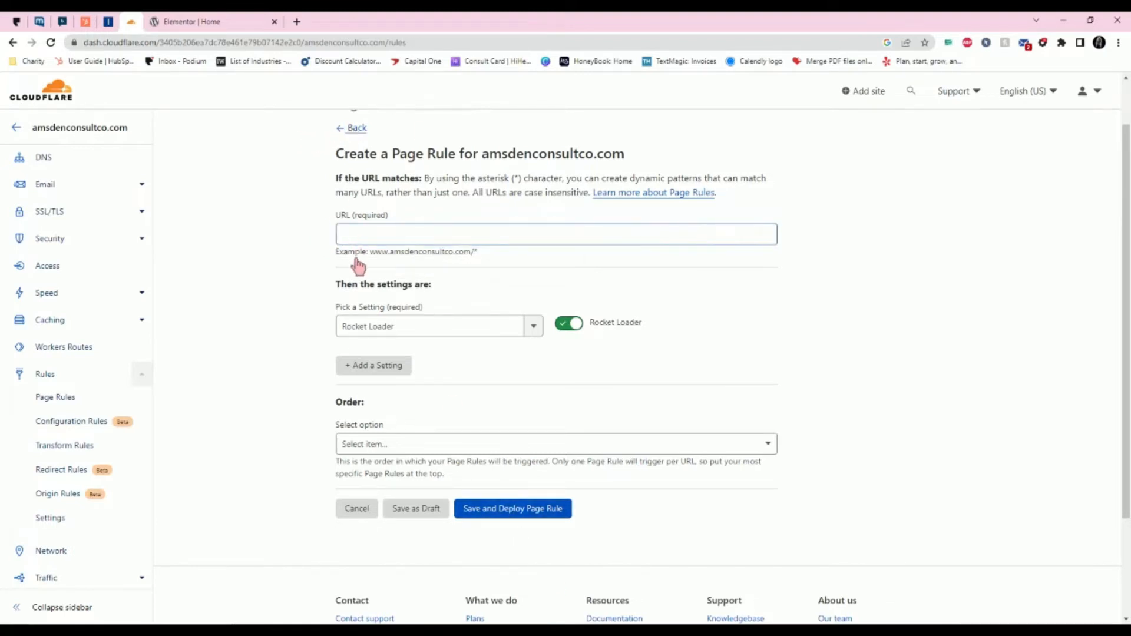
pyautogui.moveTo(664, 411); pyautogui.dragTo(604, 424)
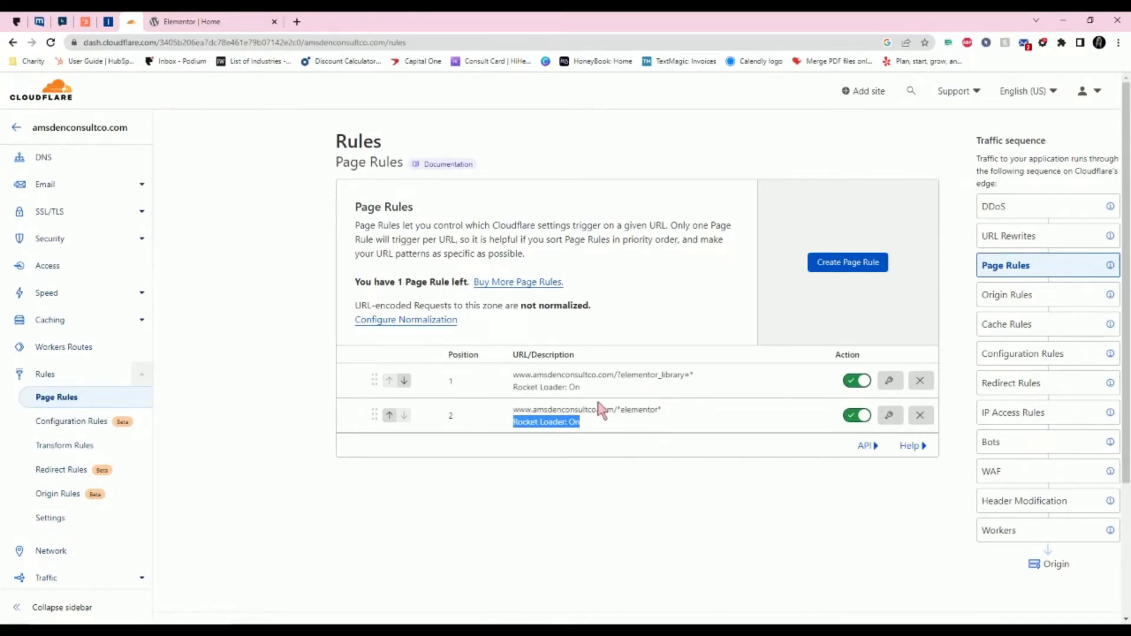
pyautogui.click(485, 329)
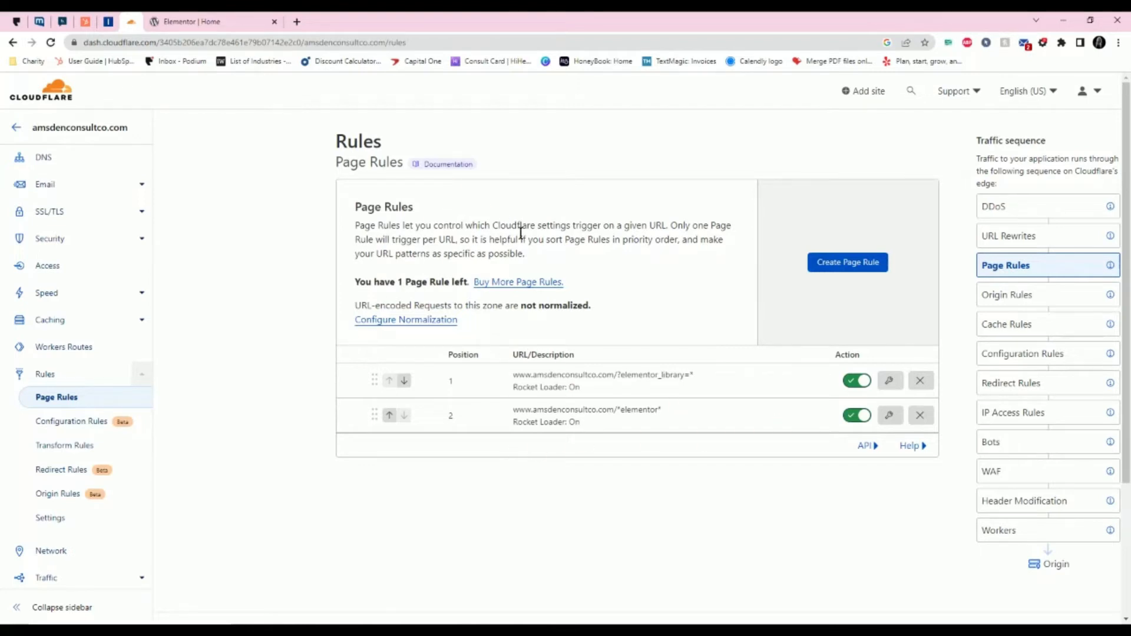
# Step: Start a new page rule and set Rocket Loader as its setting, switched on
pyautogui.click(837, 262)
pyautogui.click(442, 386)
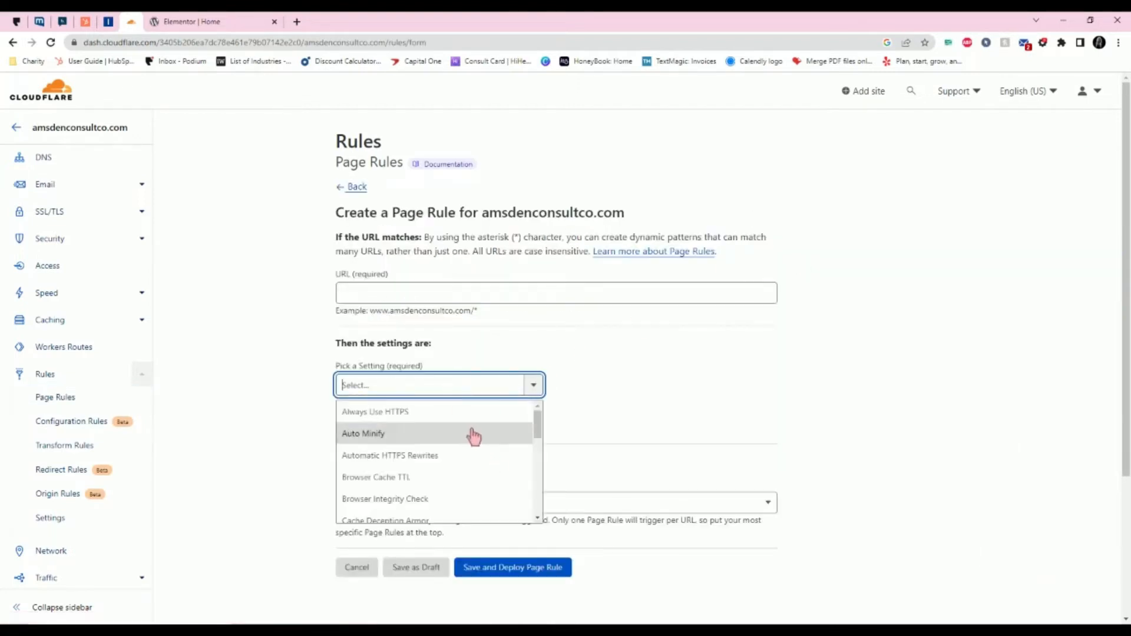
pyautogui.scroll(-3, 412, 484)
pyautogui.scroll(-5, 413, 484)
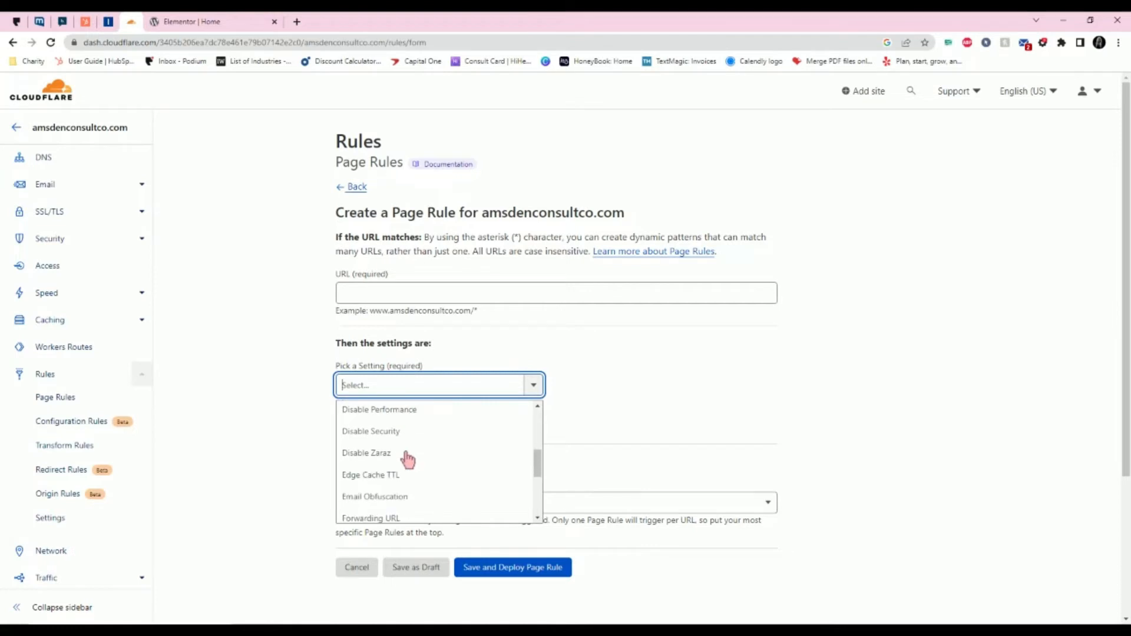
pyautogui.click(392, 448)
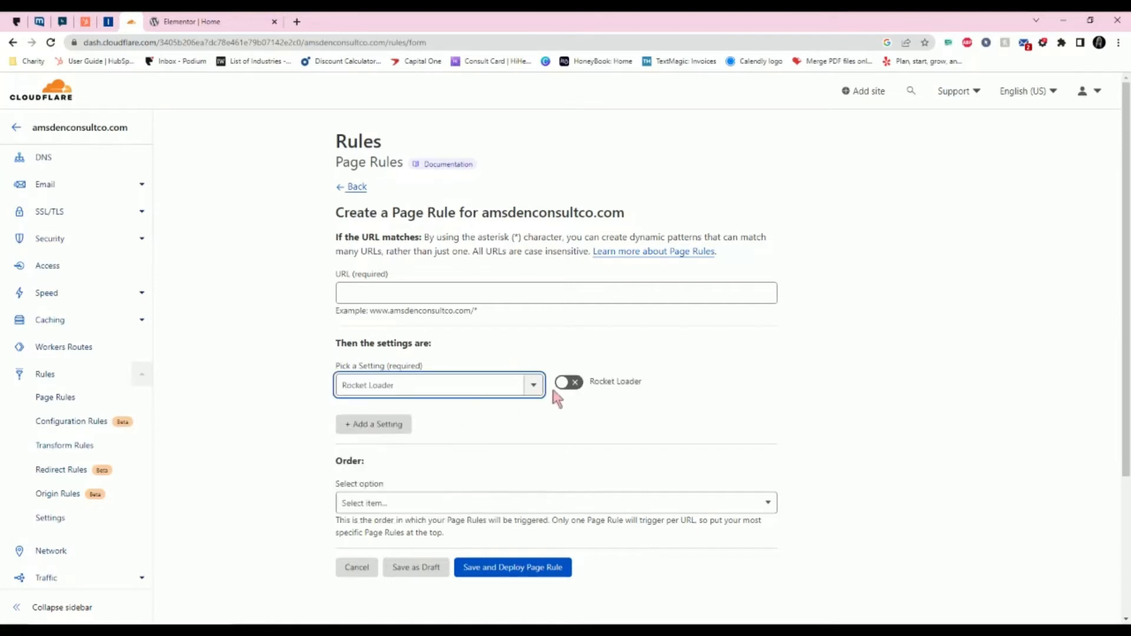
pyautogui.click(570, 384)
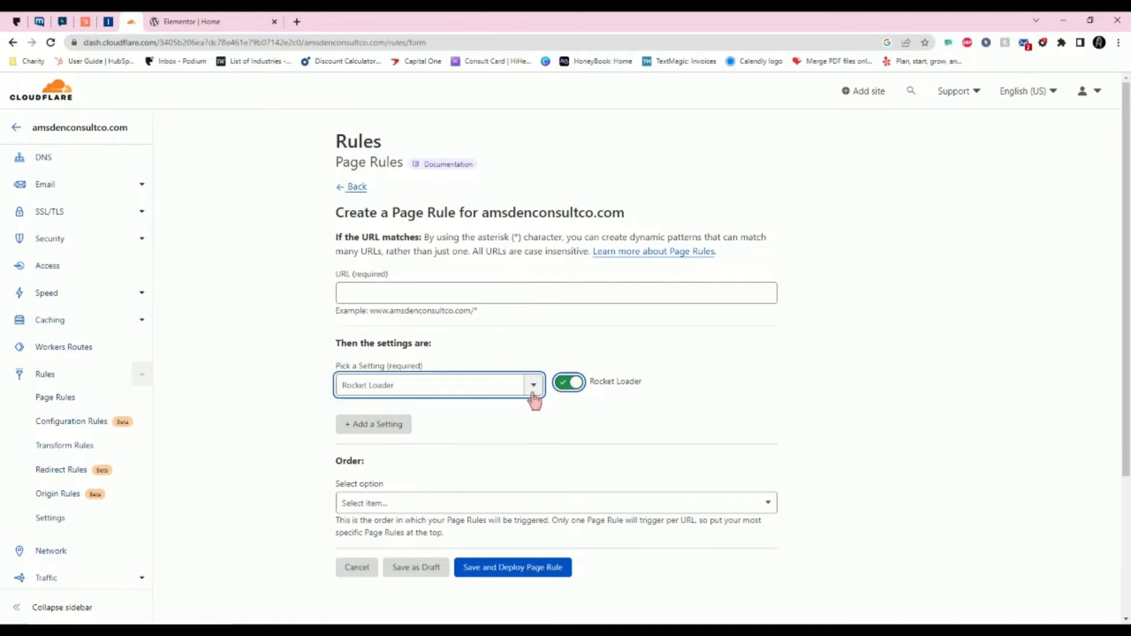
# Step: Copy the templates pattern "Site URL/?elementor_library=*" from the Notepad notes into the rule's URL
pyautogui.hotkey('alt', 'Tab')
pyautogui.click(929, 137)
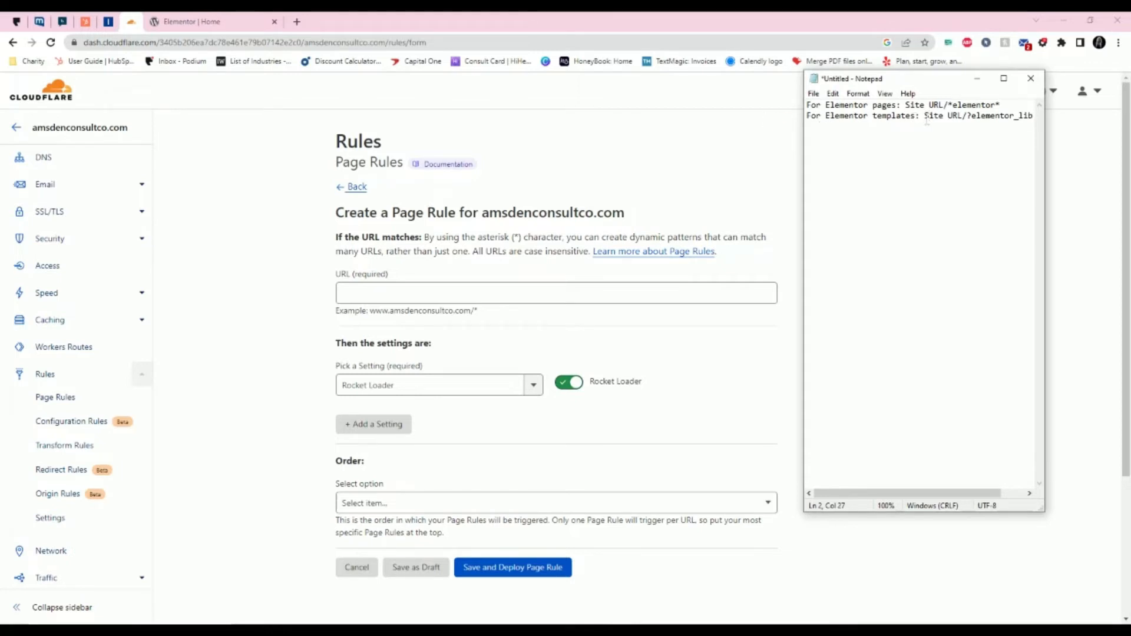
pyautogui.moveTo(927, 118); pyautogui.dragTo(1048, 121)
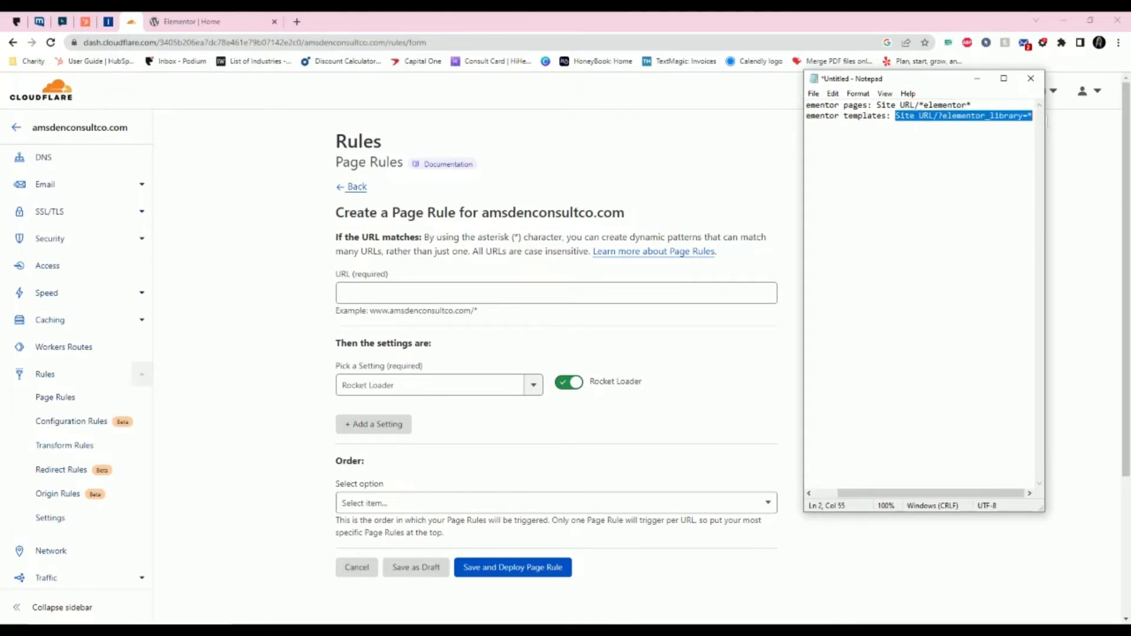
pyautogui.rightClick(1020, 120)
pyautogui.click(1013, 155)
pyautogui.click(543, 295)
pyautogui.rightClick(545, 298)
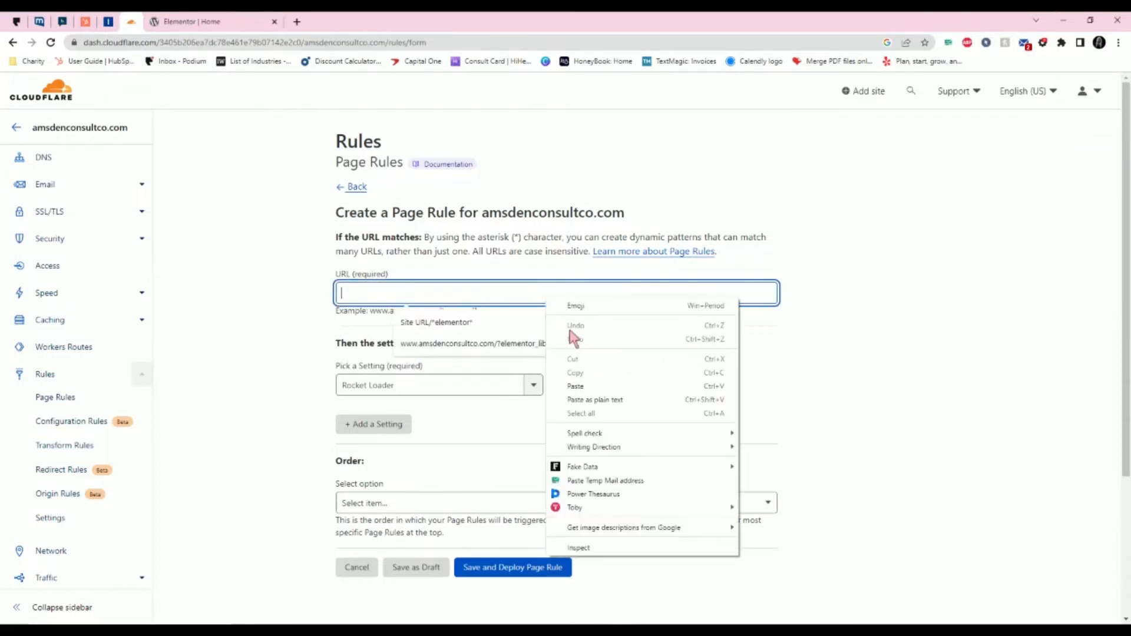
pyautogui.click(585, 382)
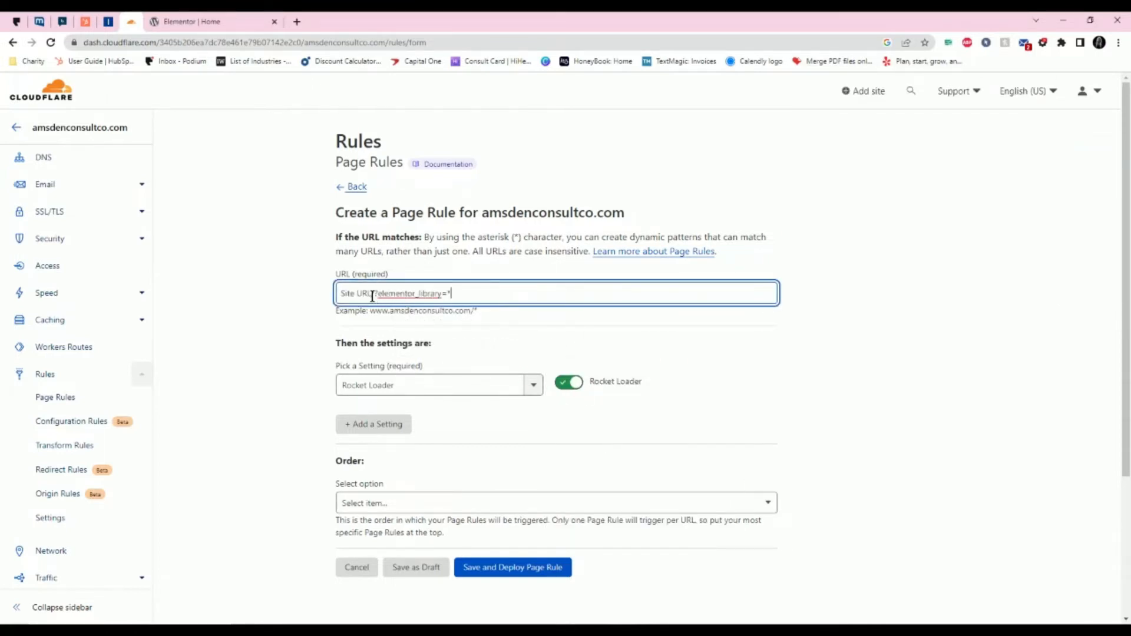
pyautogui.moveTo(372, 296); pyautogui.dragTo(330, 296)
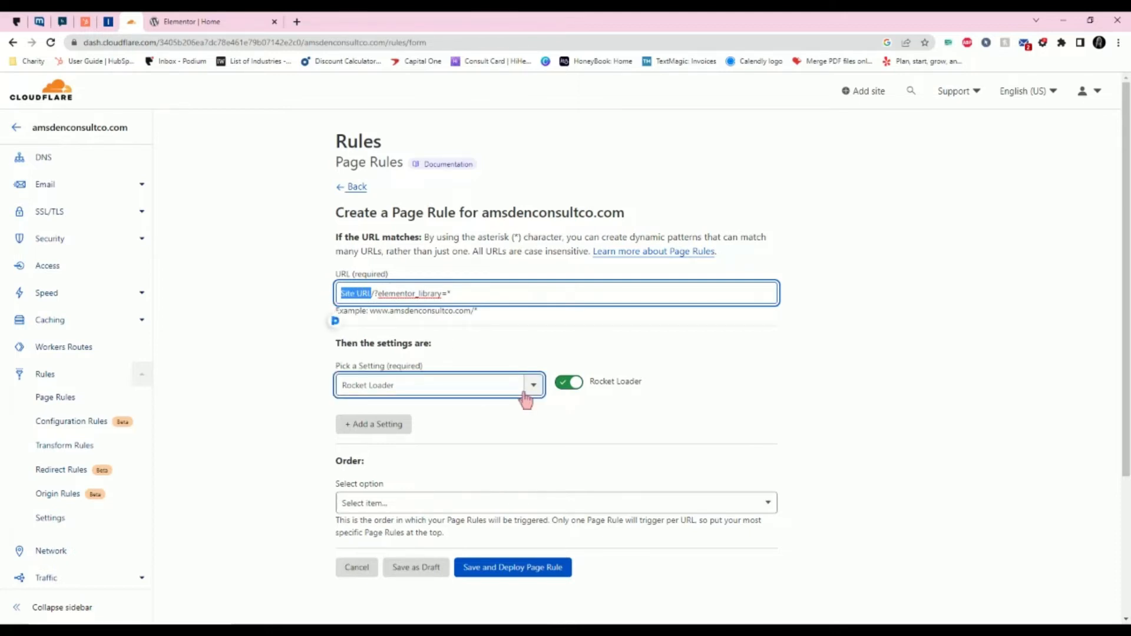
pyautogui.write('www.')
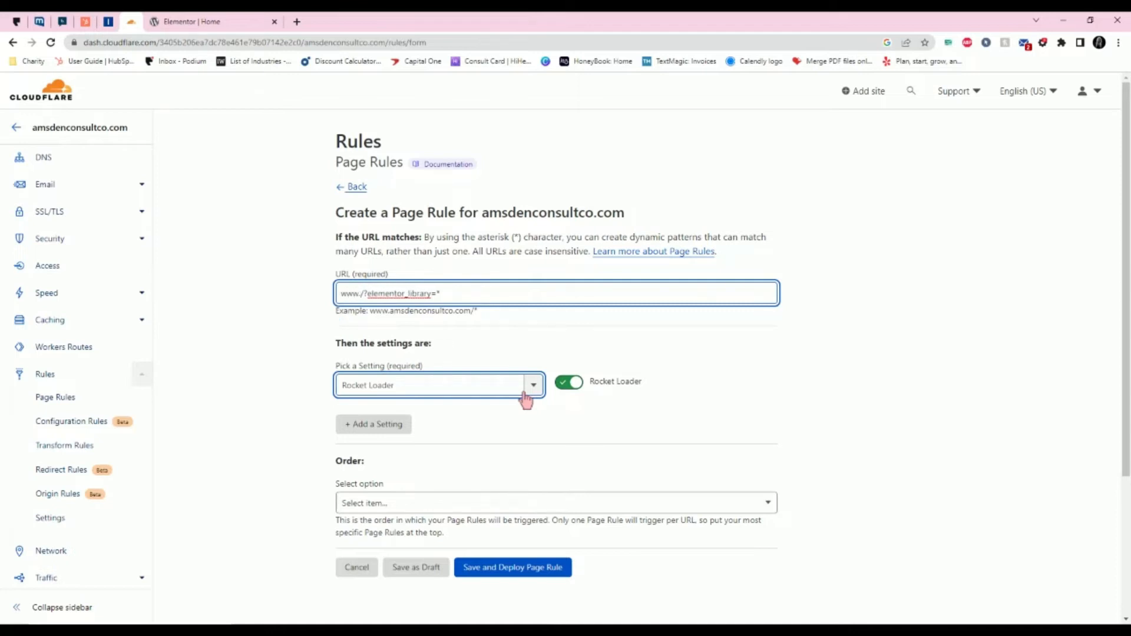
pyautogui.write('yours')
pyautogui.press('BackSpace')
pyautogui.press('BackSpace')
pyautogui.write('site.com')
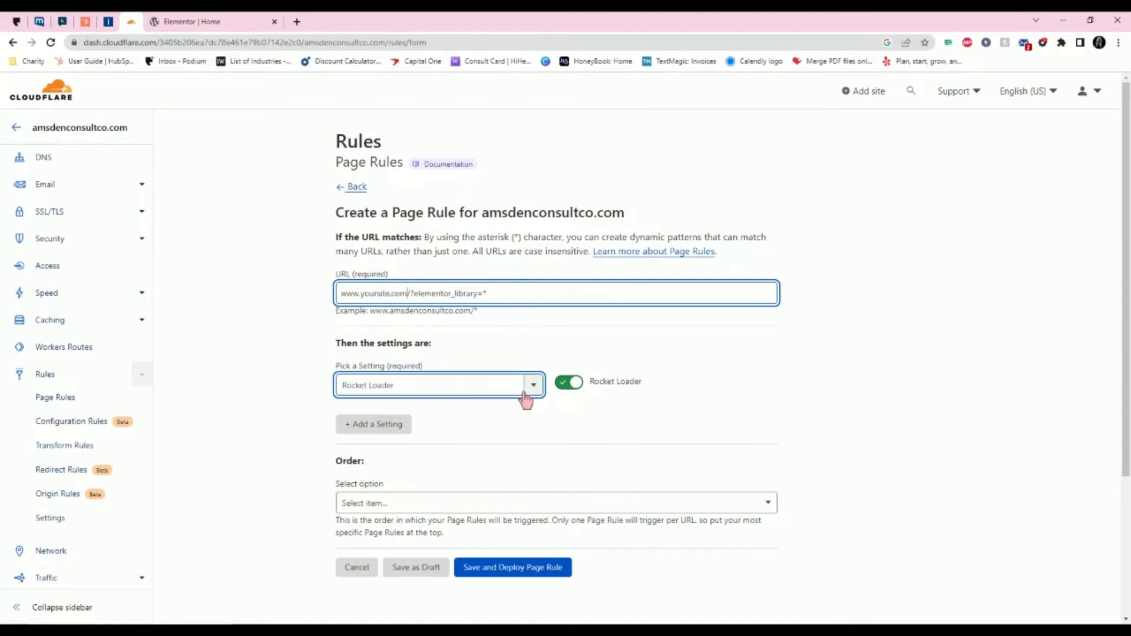
pyautogui.hotkey('shift', 'Left')
pyautogui.hotkey('shift', 'Left')
pyautogui.hotkey('shift', 'Left')
pyautogui.hotkey('shift', 'Left')
pyautogui.hotkey('shift', 'Left')
pyautogui.hotkey('shift', 'Left')
pyautogui.hotkey('shift', 'Left')
pyautogui.hotkey('shift', 'Left')
pyautogui.hotkey('shift', 'Left')
pyautogui.hotkey('shift', 'Left')
pyautogui.hotkey('shift', 'Left')
pyautogui.hotkey('shift', 'Left')
pyautogui.hotkey('shift', 'Left')
pyautogui.hotkey('shift', 'Left')
pyautogui.hotkey('shift', 'Left')
pyautogui.hotkey('shift', 'Right')
pyautogui.hotkey('shift', 'Right')
pyautogui.hotkey('shift', 'Right')
pyautogui.hotkey('shift', 'Right')
pyautogui.hotkey('shift', 'Right')
pyautogui.hotkey('shift', 'Right')
pyautogui.hotkey('shift', 'Right')
pyautogui.hotkey('shift', 'Right')
pyautogui.hotkey('shift', 'Right')
pyautogui.hotkey('shift', 'Right')
pyautogui.hotkey('shift', 'Right')
pyautogui.hotkey('shift', 'Right')
pyautogui.hotkey('shift', 'Right')
pyautogui.hotkey('shift', 'Right')
pyautogui.hotkey('shift', 'Right')
pyautogui.hotkey('shift', 'Right')
pyautogui.hotkey('shift', 'Right')
pyautogui.hotkey('shift', 'Right')
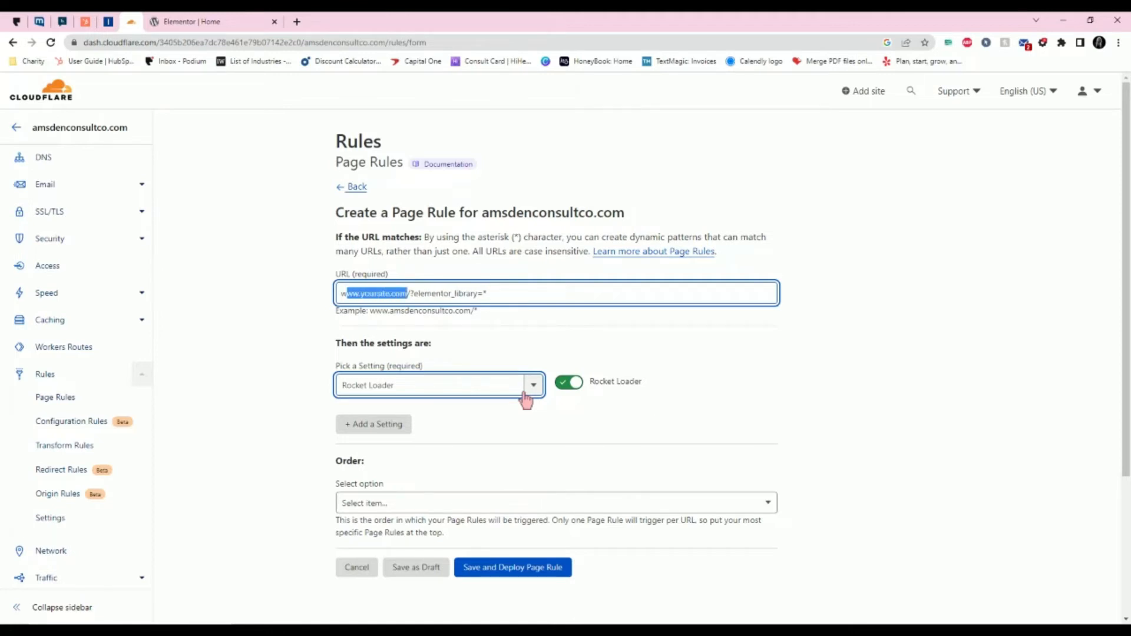
pyautogui.hotkey('shift', 'Left')
pyautogui.hotkey('shift', 'Left')
pyautogui.hotkey('shift', 'Left')
pyautogui.hotkey('shift', 'Left')
pyautogui.hotkey('shift', 'Left')
pyautogui.hotkey('shift', 'Left')
pyautogui.hotkey('shift', 'Left')
pyautogui.hotkey('shift', 'Left')
pyautogui.hotkey('shift', 'Left')
pyautogui.hotkey('shift', 'Left')
pyautogui.hotkey('shift', 'Left')
pyautogui.hotkey('shift', 'Left')
pyautogui.hotkey('shift', 'Left')
pyautogui.hotkey('shift', 'Left')
pyautogui.hotkey('shift', 'Left')
pyautogui.hotkey('shift', 'Left')
pyautogui.hotkey('shift', 'Left')
pyautogui.hotkey('shift', 'Left')
pyautogui.hotkey('shift', 'Right')
pyautogui.hotkey('shift', 'Right')
pyautogui.hotkey('shift', 'Right')
pyautogui.hotkey('shift', 'Right')
pyautogui.hotkey('shift', 'Right')
pyautogui.hotkey('shift', 'Right')
pyautogui.hotkey('shift', 'Right')
pyautogui.hotkey('shift', 'Right')
pyautogui.hotkey('shift', 'Right')
pyautogui.hotkey('shift', 'Right')
pyautogui.hotkey('shift', 'Left')
pyautogui.hotkey('shift', 'Left')
pyautogui.hotkey('shift', 'Left')
pyautogui.hotkey('shift', 'Left')
pyautogui.hotkey('shift', 'Left')
pyautogui.hotkey('shift', 'Left')
pyautogui.hotkey('shift', 'Left')
pyautogui.hotkey('shift', 'Left')
pyautogui.hotkey('shift', 'Left')
pyautogui.hotkey('shift', 'Left')
pyautogui.hotkey('shift', 'Left')
pyautogui.hotkey('shift', 'Left')
pyautogui.hotkey('shift', 'Left')
pyautogui.hotkey('shift', 'Left')
pyautogui.hotkey('shift', 'Right')
pyautogui.hotkey('shift', 'Right')
pyautogui.hotkey('shift', 'Right')
pyautogui.hotkey('shift', 'Right')
pyautogui.hotkey('shift', 'Right')
pyautogui.hotkey('shift', 'Right')
pyautogui.hotkey('shift', 'Right')
pyautogui.hotkey('shift', 'Right')
pyautogui.hotkey('shift', 'Right')
pyautogui.hotkey('shift', 'Right')
pyautogui.hotkey('shift', 'Right')
pyautogui.hotkey('shift', 'Right')
pyautogui.hotkey('shift', 'Right')
pyautogui.hotkey('shift', 'Right')
pyautogui.hotkey('shift', 'Right')
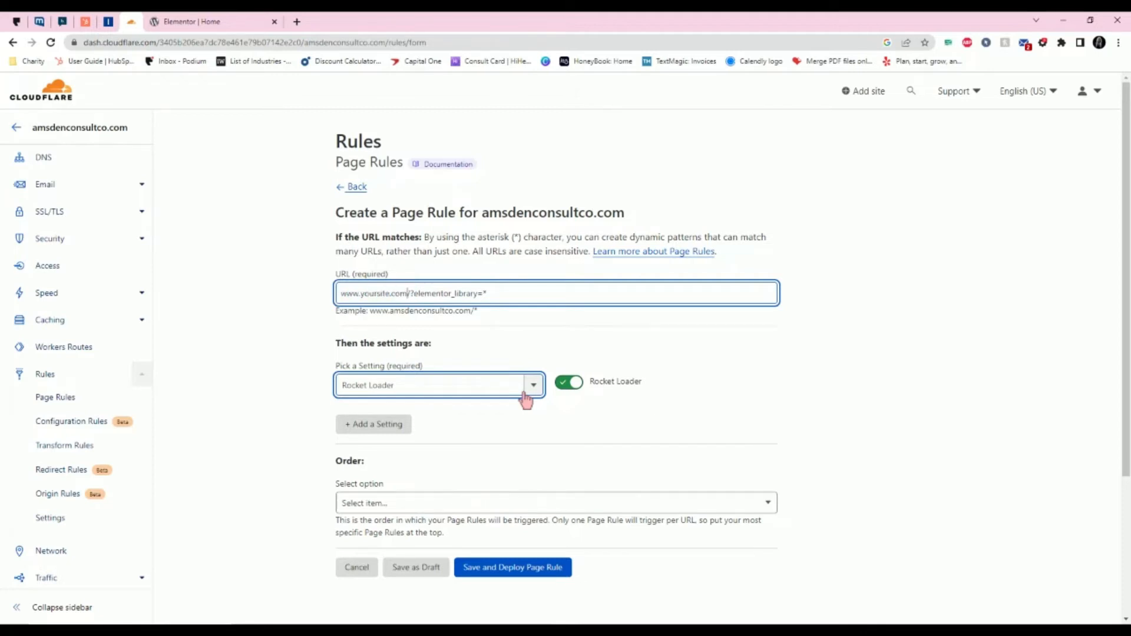
pyautogui.hotkey('shift', 'Left')
pyautogui.hotkey('shift', 'Left')
pyautogui.hotkey('shift', 'Left')
pyautogui.hotkey('shift', 'Left')
pyautogui.hotkey('shift', 'Left')
pyautogui.hotkey('shift', 'Left')
pyautogui.hotkey('shift', 'Left')
pyautogui.hotkey('shift', 'Left')
pyautogui.hotkey('shift', 'Left')
pyautogui.hotkey('shift', 'Left')
pyautogui.hotkey('shift', 'Left')
pyautogui.hotkey('shift', 'Left')
pyautogui.hotkey('shift', 'Left')
pyautogui.hotkey('shift', 'Left')
pyautogui.hotkey('shift', 'Left')
pyautogui.hotkey('shift', 'Left')
pyautogui.press('BackSpace')
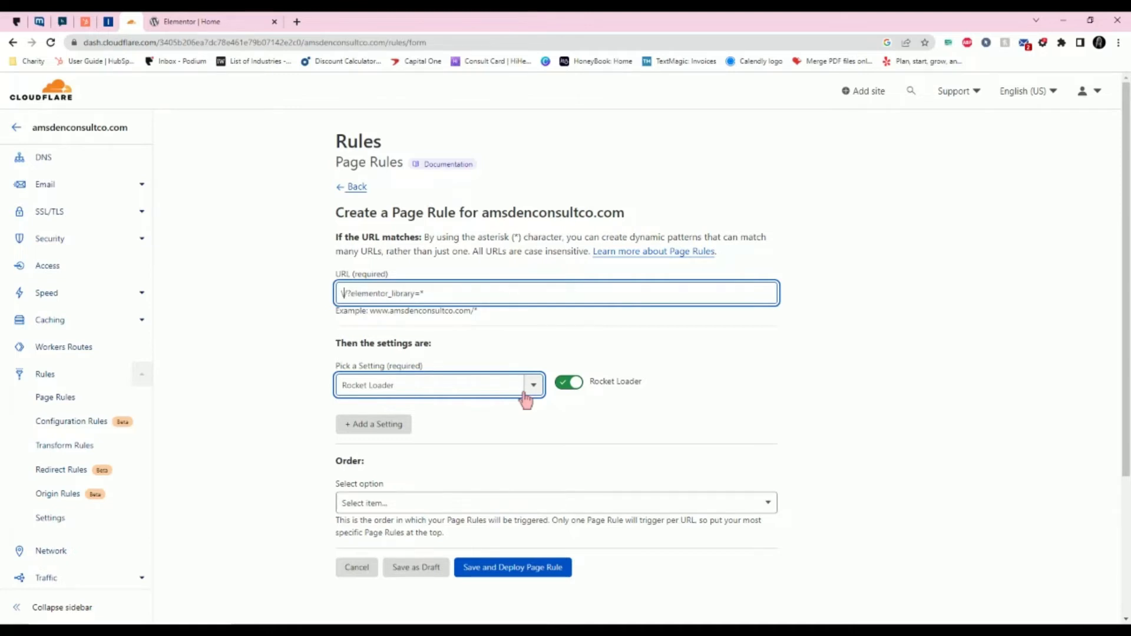
pyautogui.write('your website')
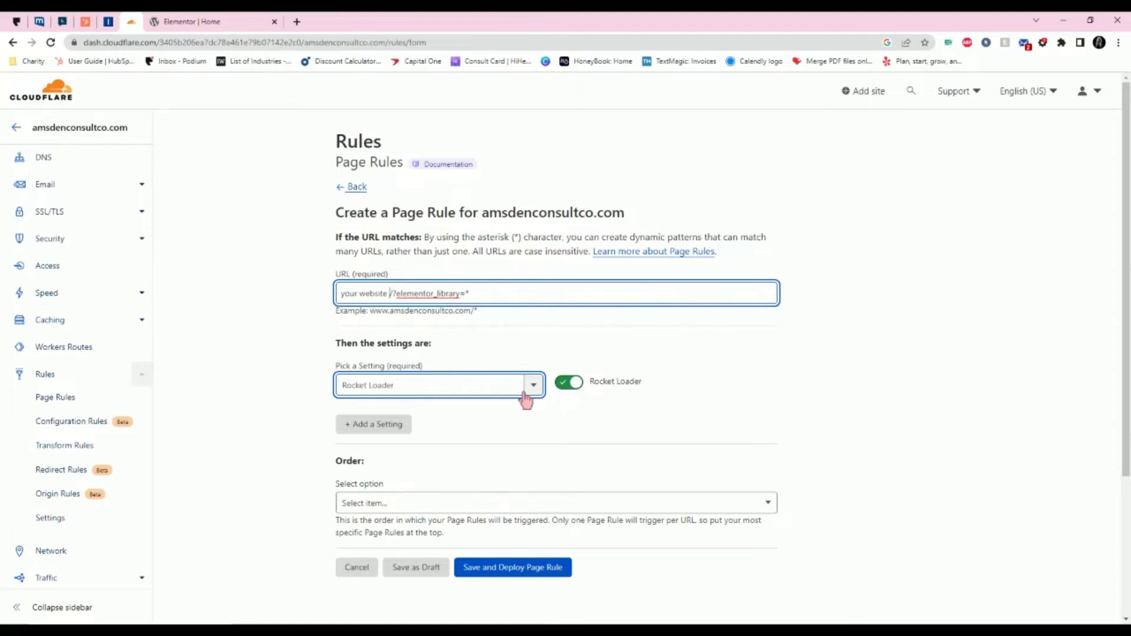
pyautogui.press('BackSpace')
# Step: Highlight the "?elementor_library" part of the rule's URL pattern to point out the section that follows the site address
pyautogui.hotkey('shift', 'Right')
pyautogui.hotkey('shift', 'Right')
pyautogui.hotkey('shift', 'Right')
pyautogui.hotkey('shift', 'Right')
pyautogui.hotkey('shift', 'Right')
pyautogui.hotkey('shift', 'Right')
pyautogui.hotkey('shift', 'Right')
pyautogui.hotkey('shift', 'Right')
pyautogui.hotkey('shift', 'Right')
pyautogui.hotkey('shift', 'Right')
pyautogui.hotkey('shift', 'Right')
pyautogui.hotkey('shift', 'Right')
pyautogui.hotkey('shift', 'Right')
pyautogui.hotkey('shift', 'Right')
pyautogui.hotkey('shift', 'Right')
pyautogui.hotkey('shift', 'Right')
pyautogui.hotkey('shift', 'Right')
pyautogui.hotkey('shift', 'Right')
pyautogui.hotkey('shift', 'Right')
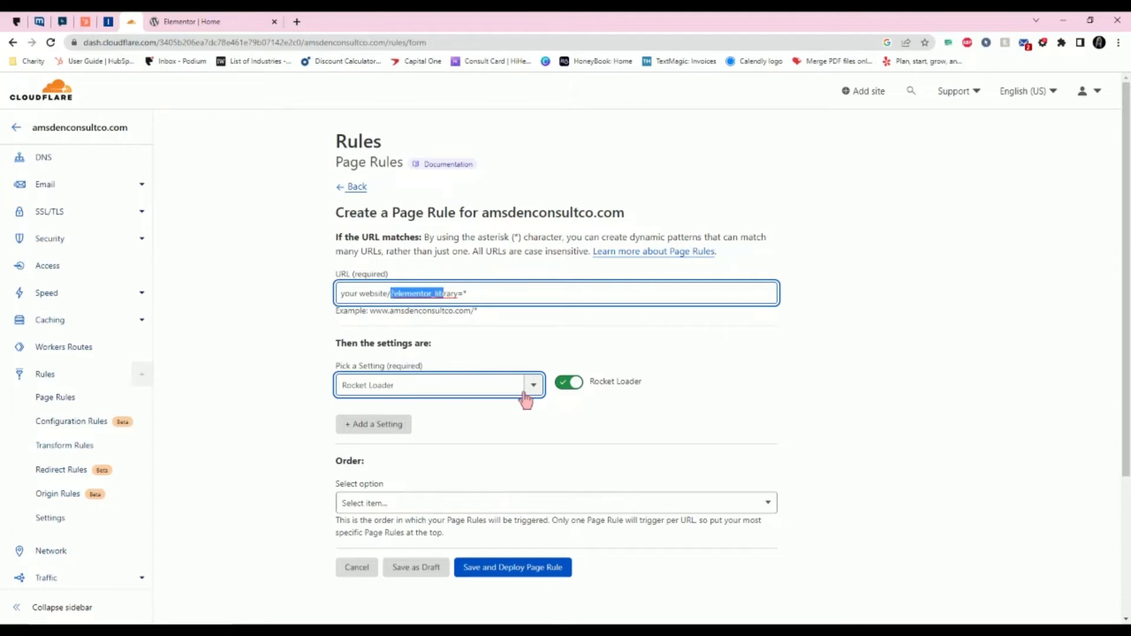
pyautogui.press('Left')
# Step: Remove the placeholder and the remaining templates pattern so the rule's URL is empty
pyautogui.press('BackSpace')
pyautogui.press('BackSpace')
pyautogui.press('BackSpace')
pyautogui.press('BackSpace')
pyautogui.press('BackSpace')
pyautogui.press('BackSpace')
pyautogui.press('BackSpace')
pyautogui.press('BackSpace')
pyautogui.press('BackSpace')
pyautogui.press('BackSpace')
pyautogui.press('BackSpace')
pyautogui.press('BackSpace')
pyautogui.press('BackSpace')
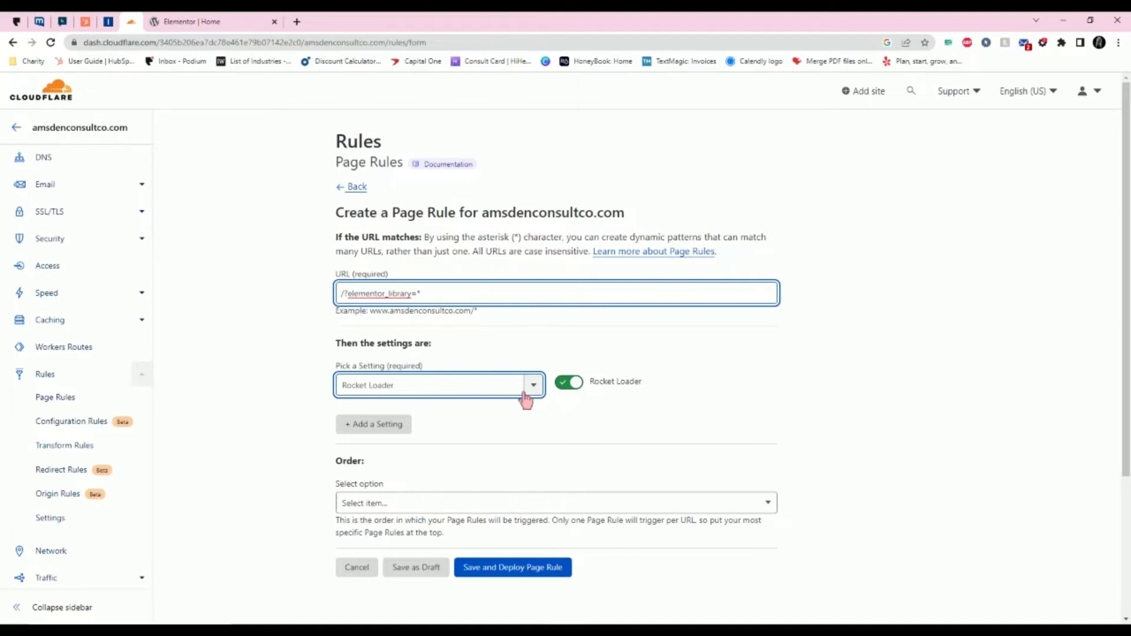
pyautogui.hotkey('ctrl', 'a')
pyautogui.press('BackSpace')
# Step: Reselect Rocket Loader, switched on, as the new rule's setting and return to the page rules list without saving
pyautogui.click(503, 383)
pyautogui.scroll(-3, 497, 444)
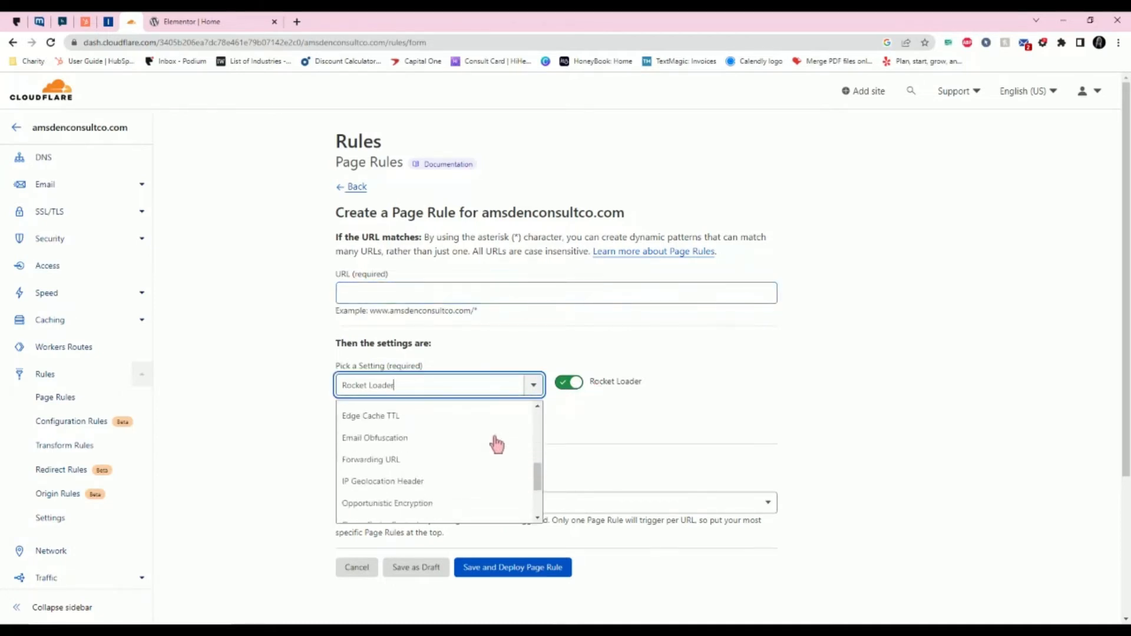
pyautogui.scroll(-3, 497, 445)
pyautogui.click(435, 446)
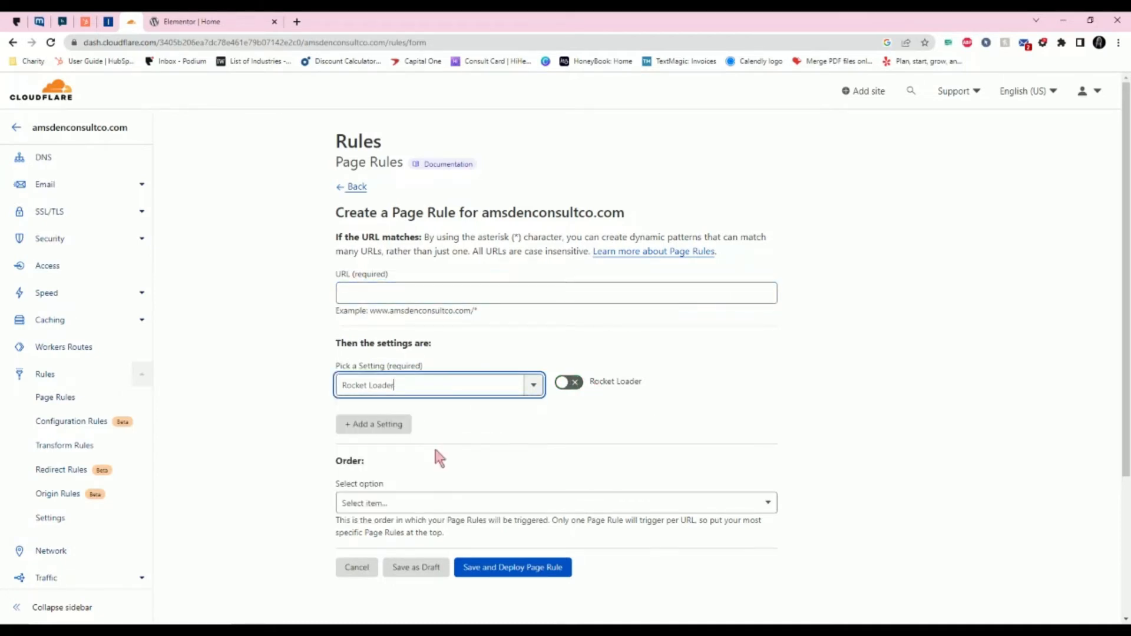
pyautogui.click(568, 389)
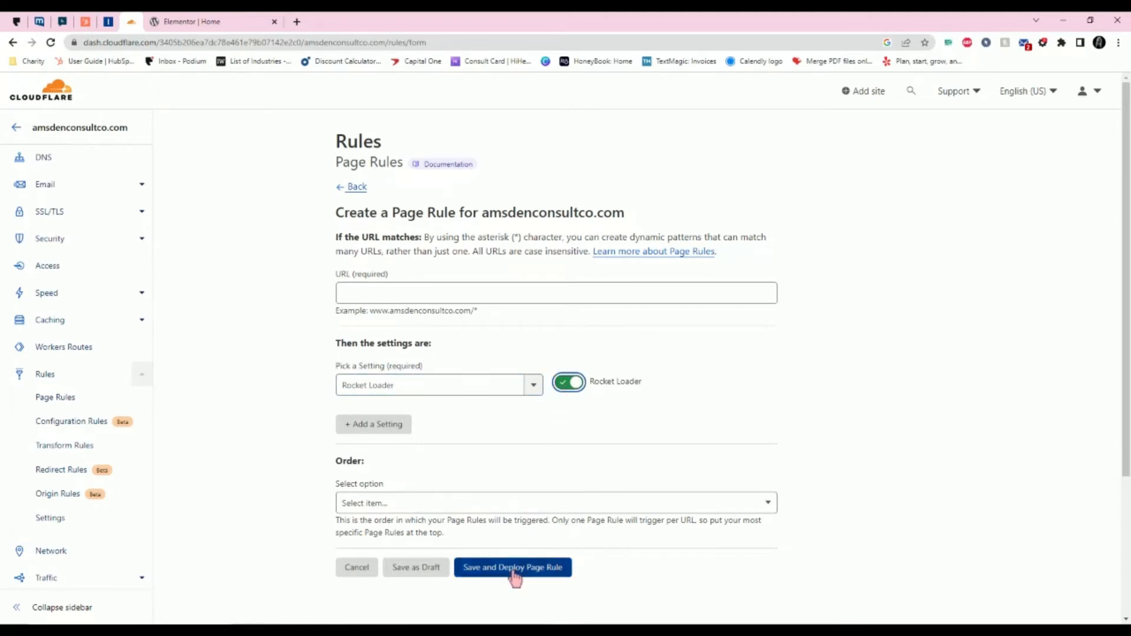
pyautogui.click(352, 188)
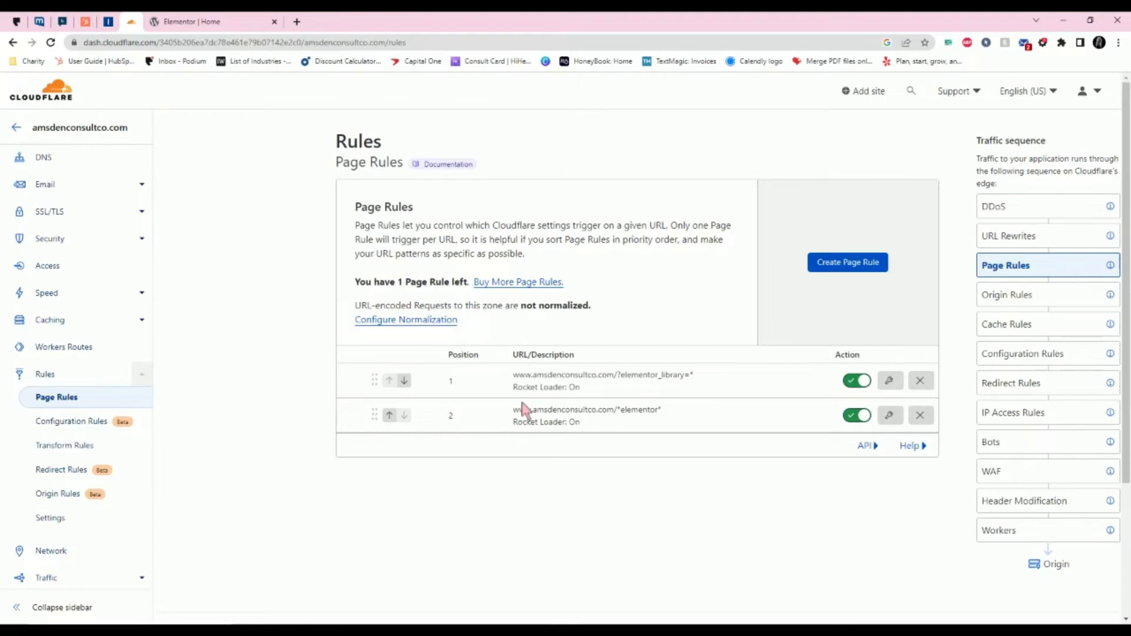
# Step: Reopen the Home page with Elementor from the WordPress pages list and examine its images from top to bottom
pyautogui.click(245, 21)
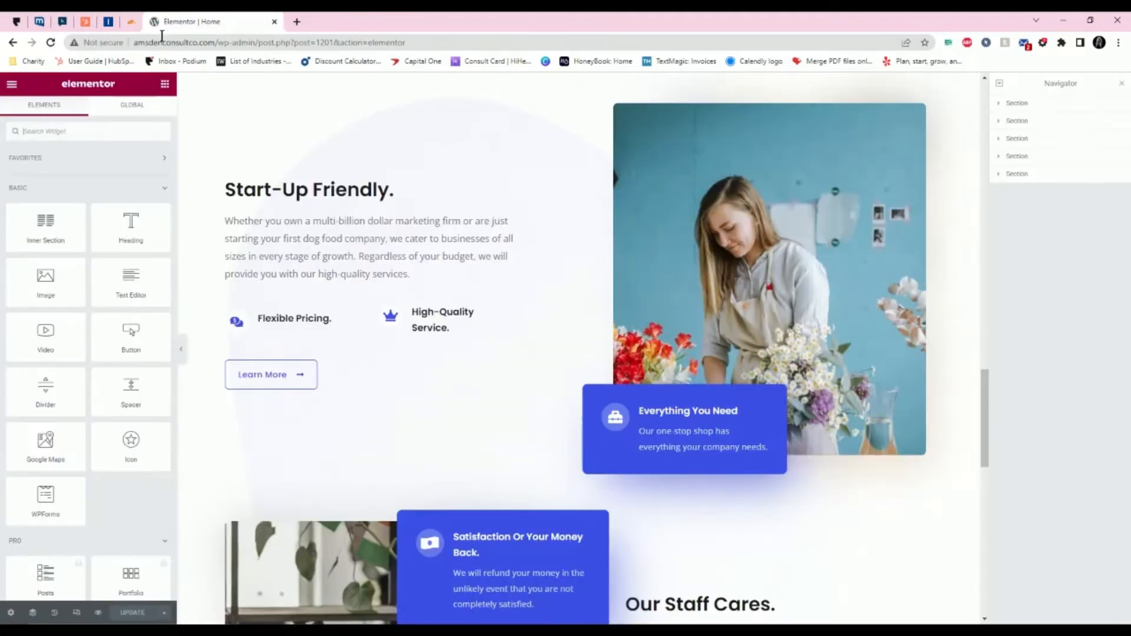
pyautogui.click(11, 42)
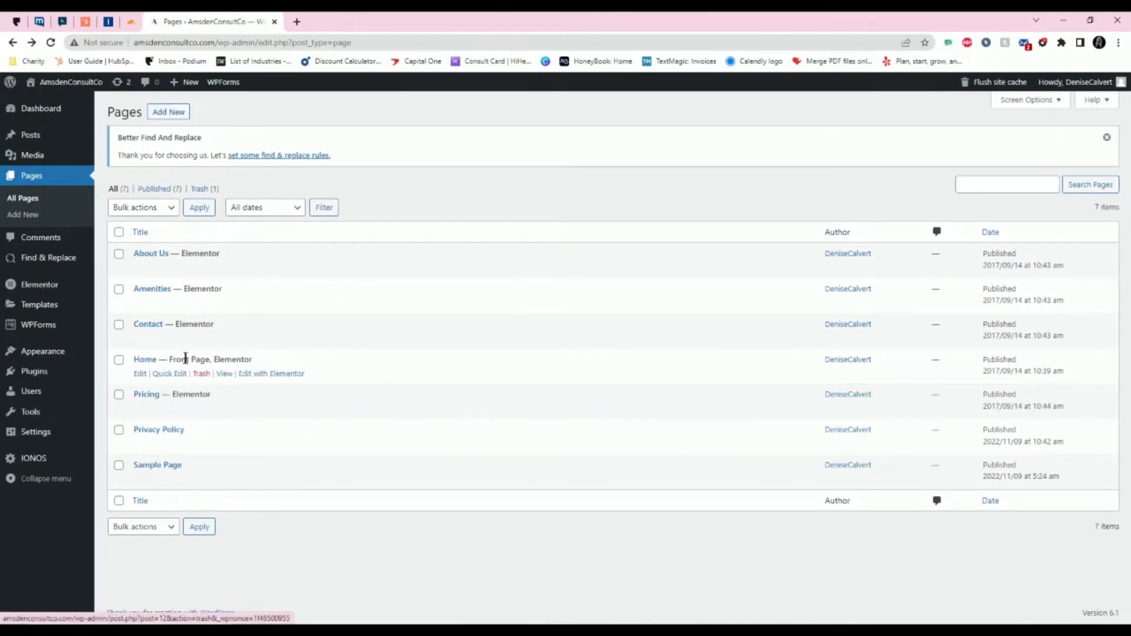
pyautogui.click(271, 375)
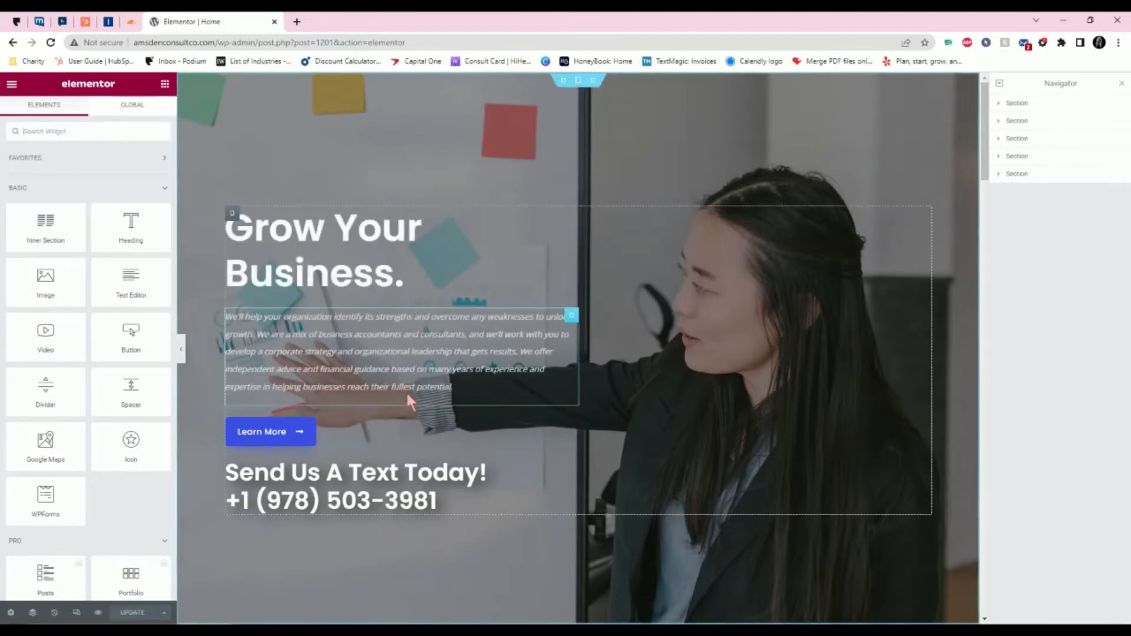
pyautogui.scroll(-20, 411, 402)
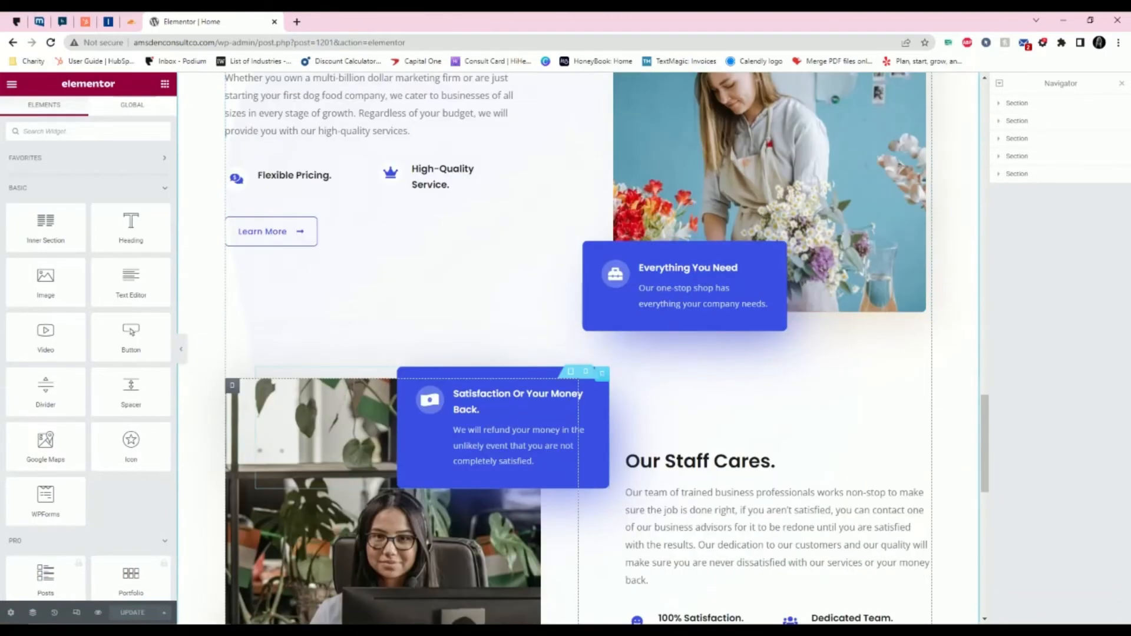
pyautogui.scroll(-5, 346, 395)
pyautogui.scroll(15, 345, 395)
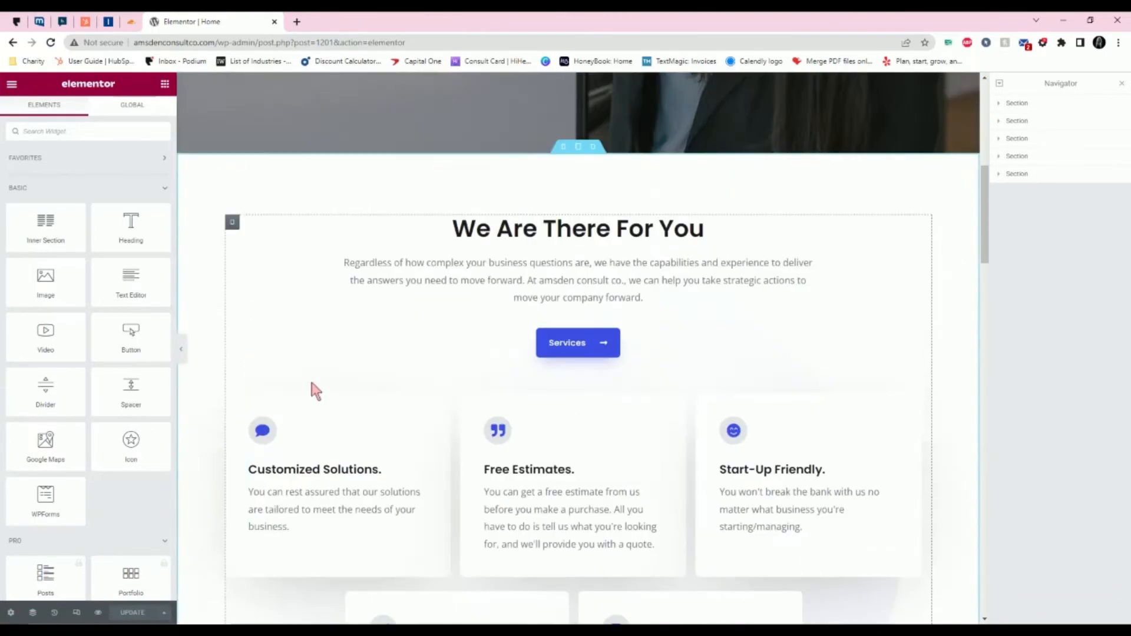
pyautogui.scroll(5, 312, 383)
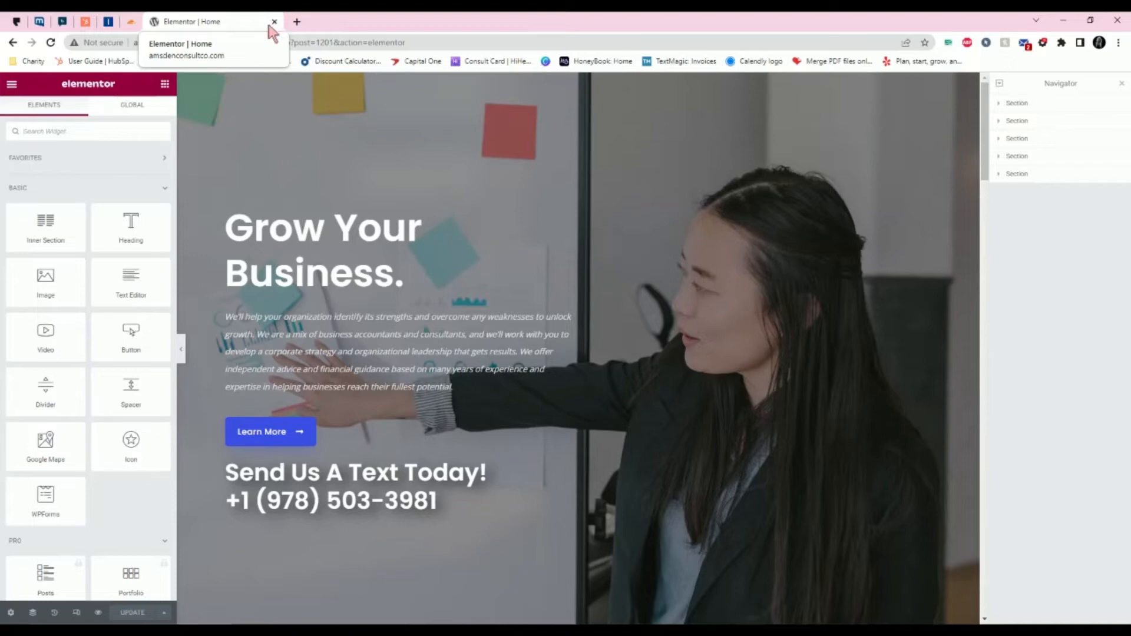
# Step: Open the site's installed plugins list and highlight the Better Find and Replace plugin
pyautogui.click(13, 42)
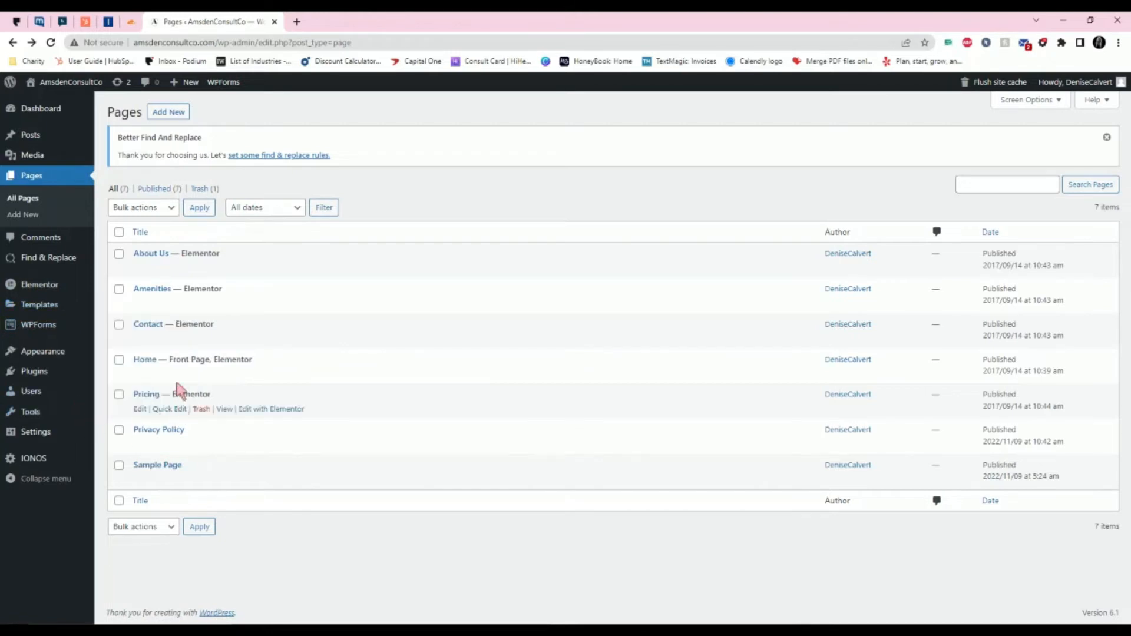
pyautogui.click(43, 375)
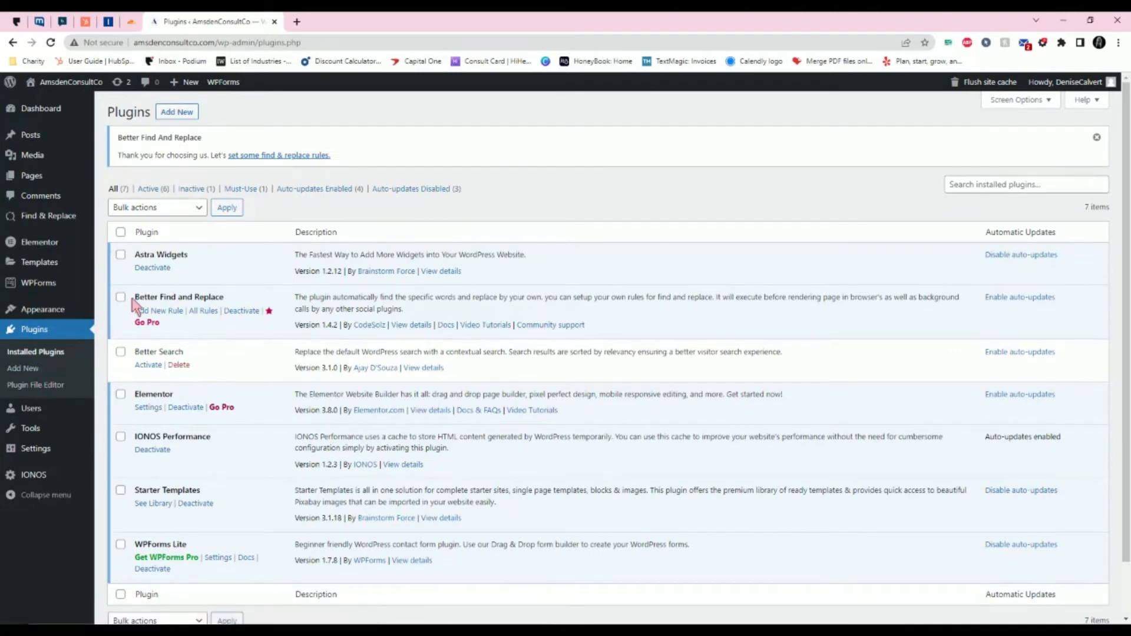
pyautogui.moveTo(155, 297); pyautogui.dragTo(284, 300)
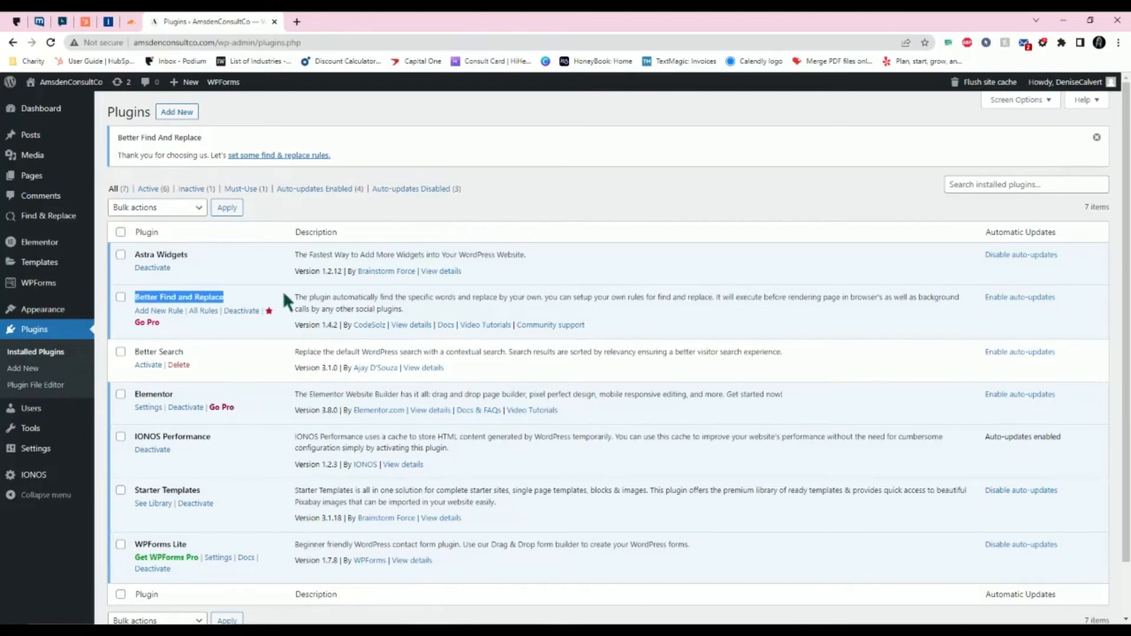
pyautogui.click(392, 214)
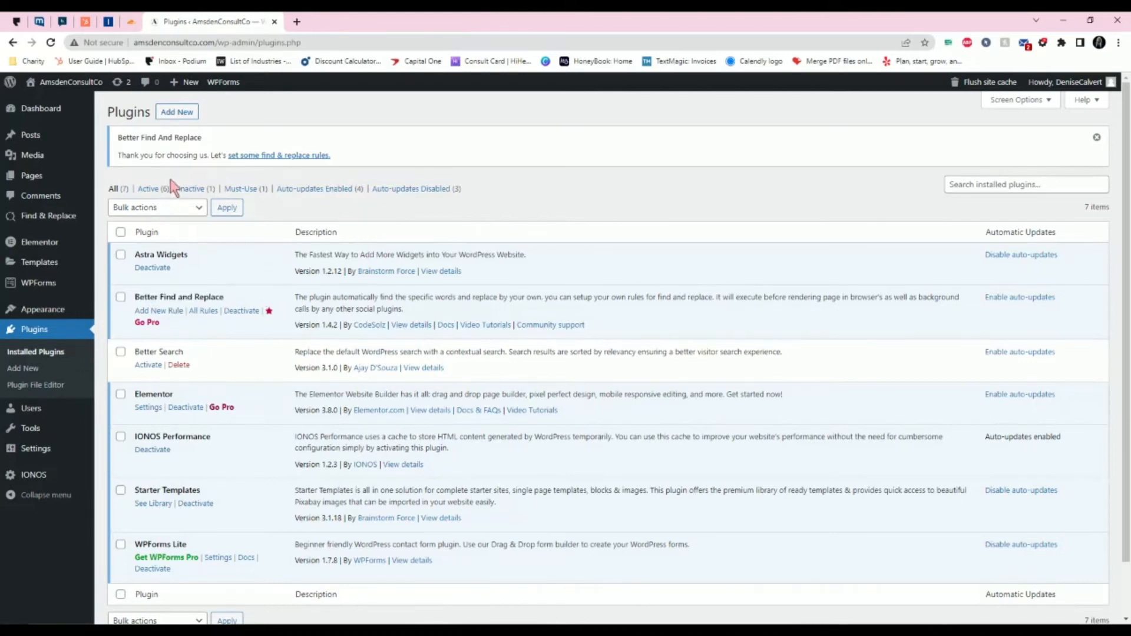
# Step: Examine the rest of the installed plugins and highlight "IONOS" in the IONOS Performance entry
pyautogui.scroll(-1, 146, 507)
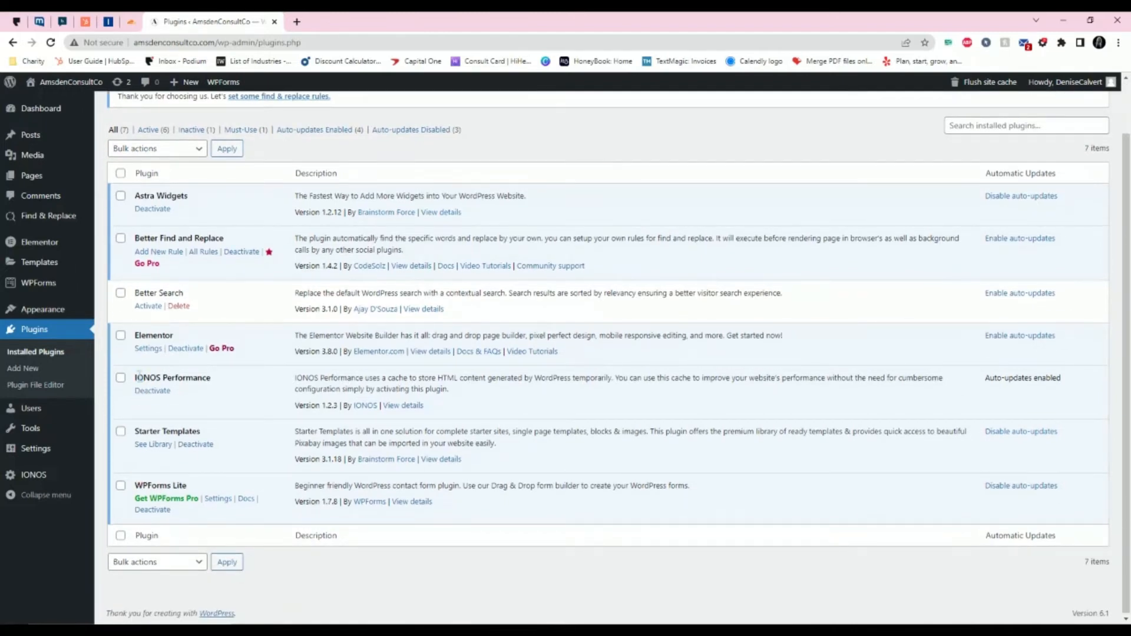
pyautogui.moveTo(135, 378); pyautogui.dragTo(165, 377)
pyautogui.click(103, 347)
pyautogui.scroll(1, 105, 340)
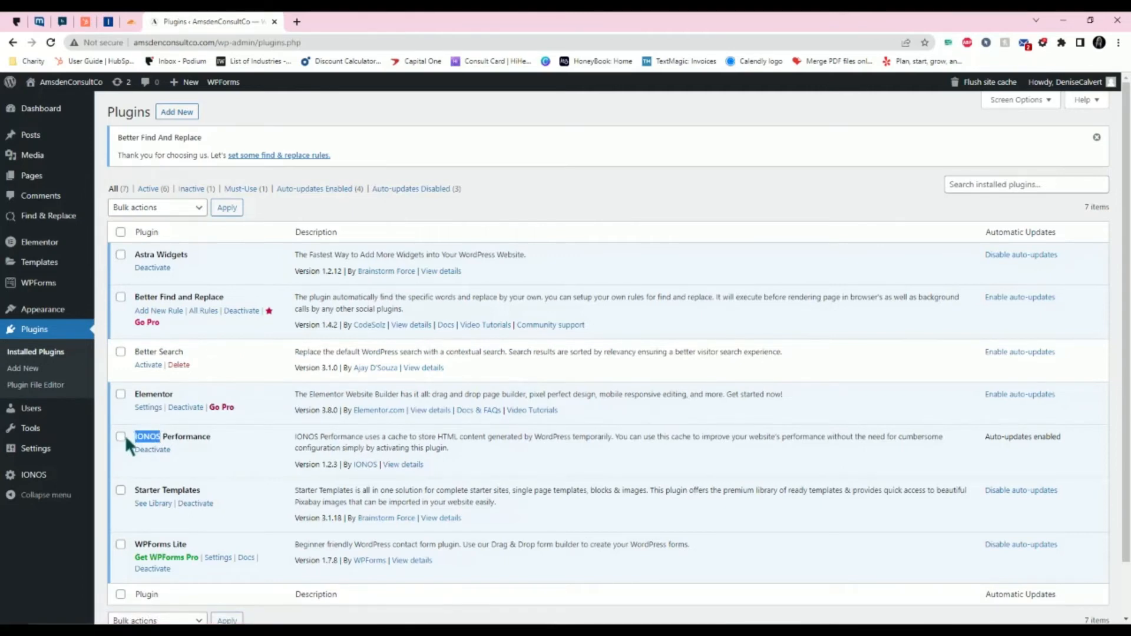
# Step: Delete the inactive Better Search plugin together with its data
pyautogui.click(108, 425)
pyautogui.click(178, 365)
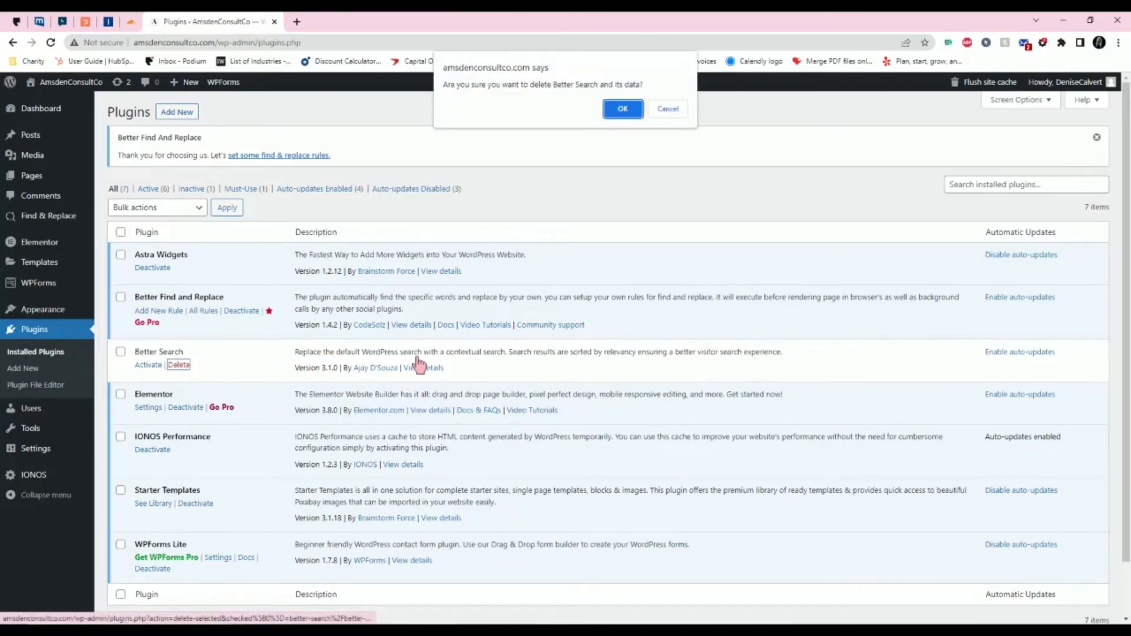
pyautogui.click(616, 109)
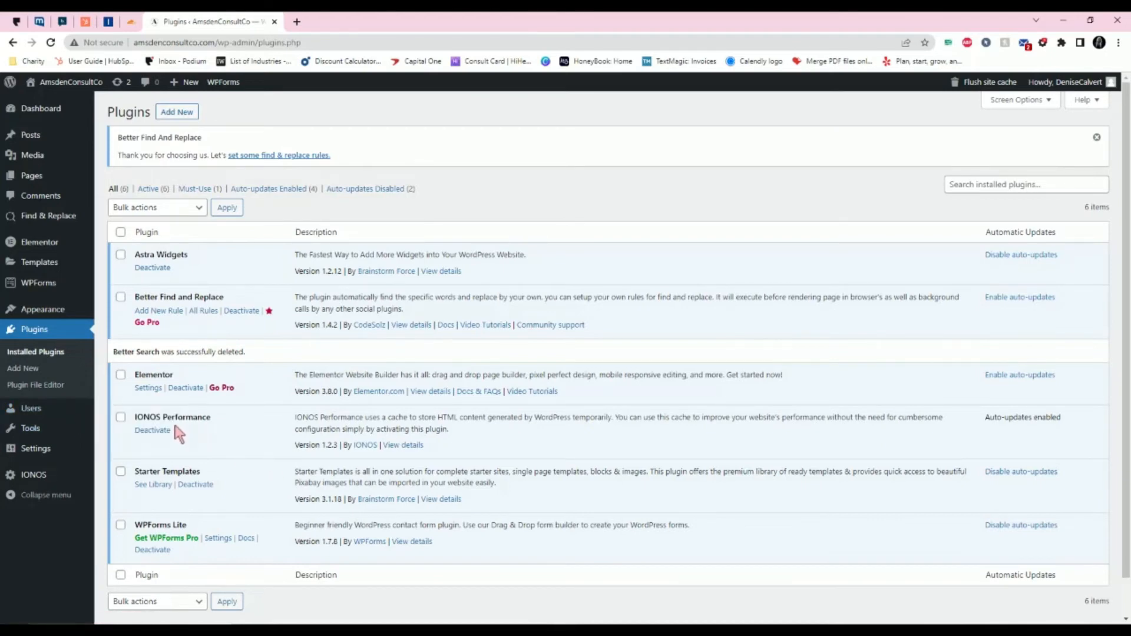
# Step: Highlight the IONOS and Better Find and Replace plugin names, and search the plugins available to add for "better"
pyautogui.moveTo(134, 417); pyautogui.dragTo(157, 417)
pyautogui.moveTo(134, 297); pyautogui.dragTo(230, 297)
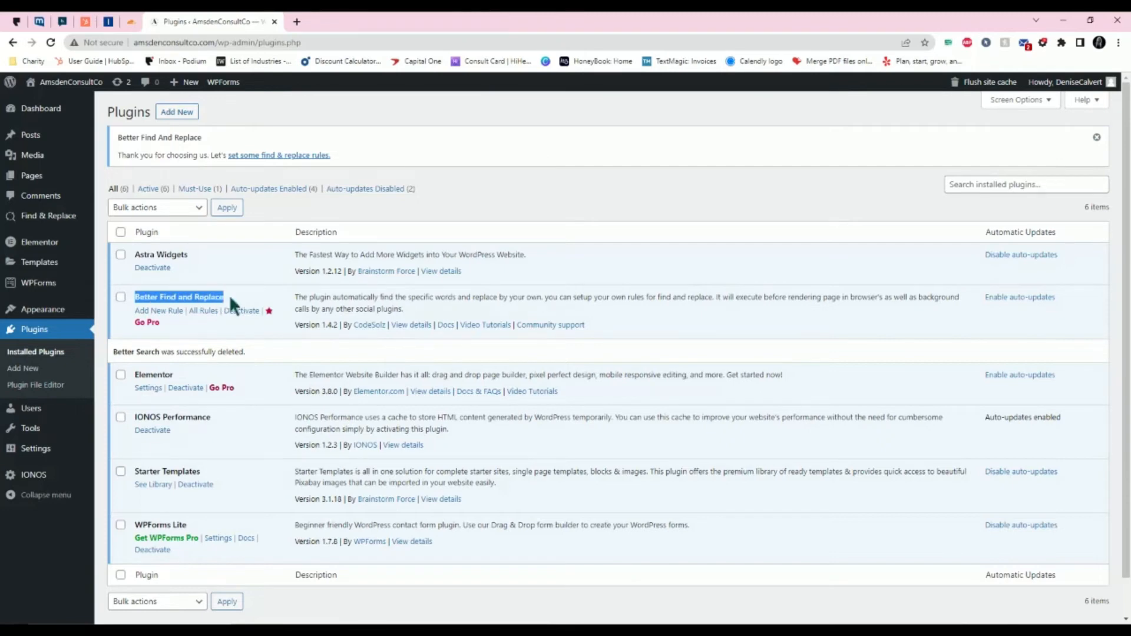
pyautogui.click(61, 366)
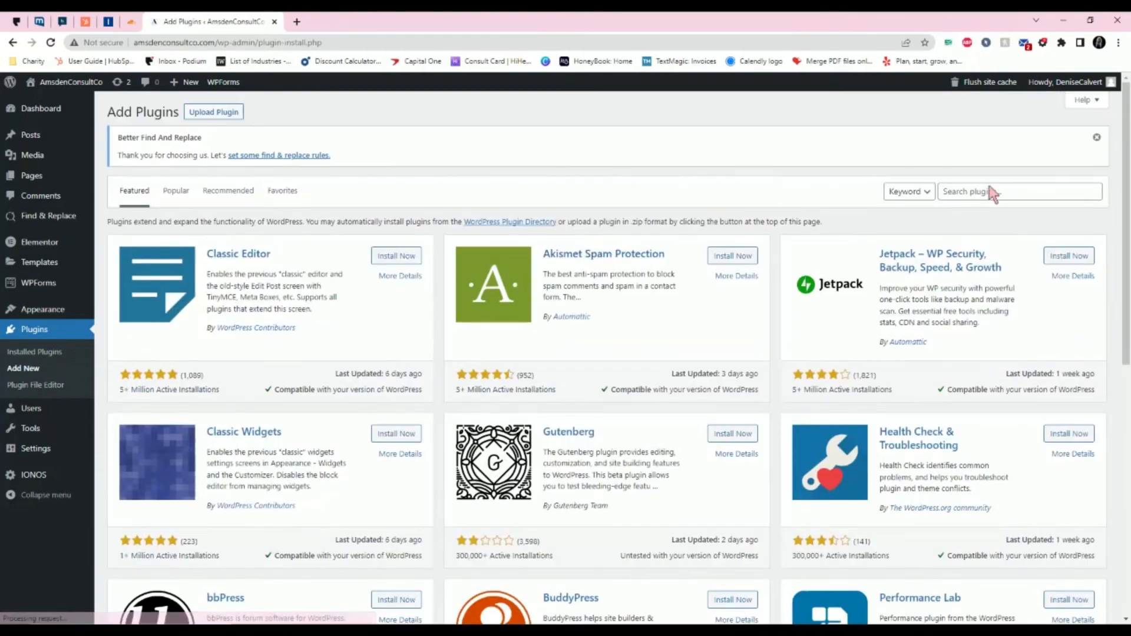
pyautogui.click(1002, 194)
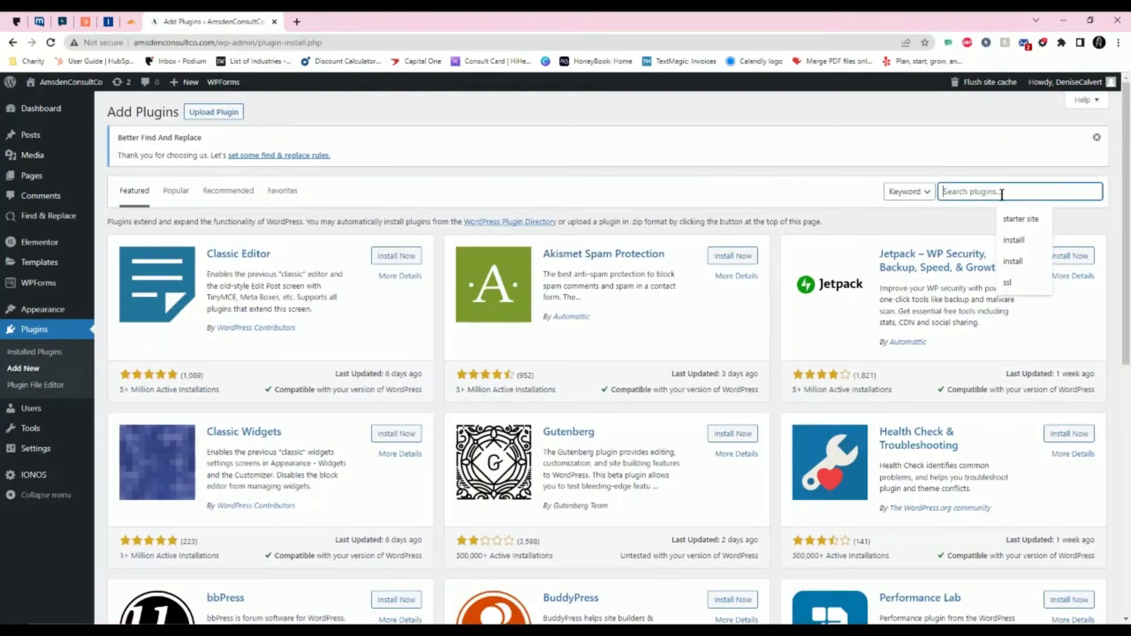
pyautogui.write('better')
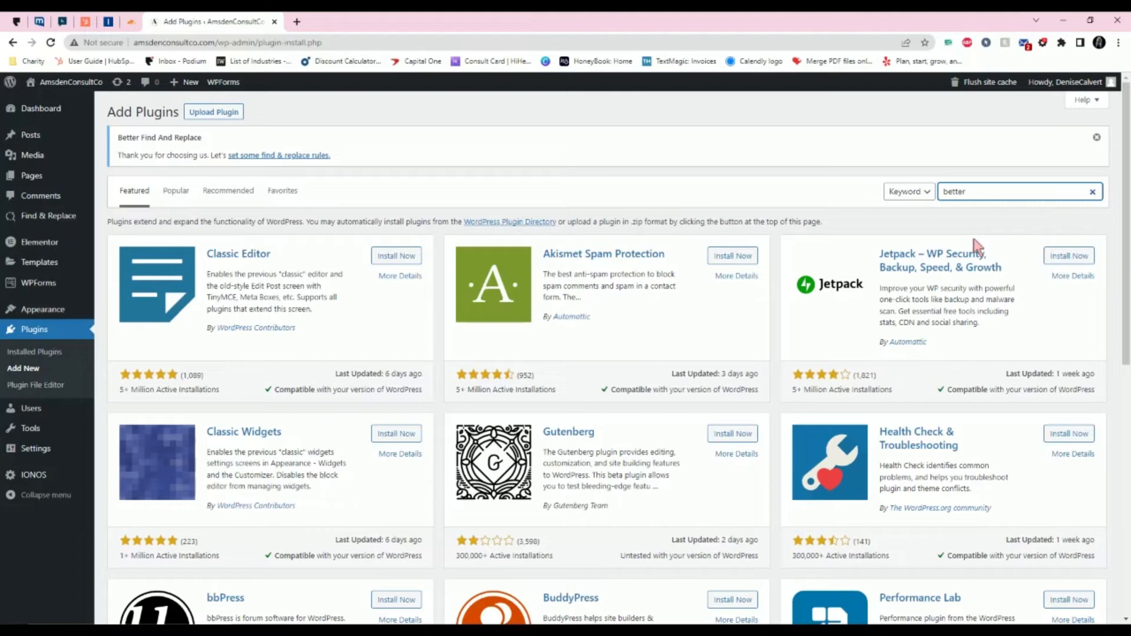
# Step: Replace the plugin search term with "ssl" and review the SSL plugins such as Really Simple SSL
pyautogui.press('BackSpace')
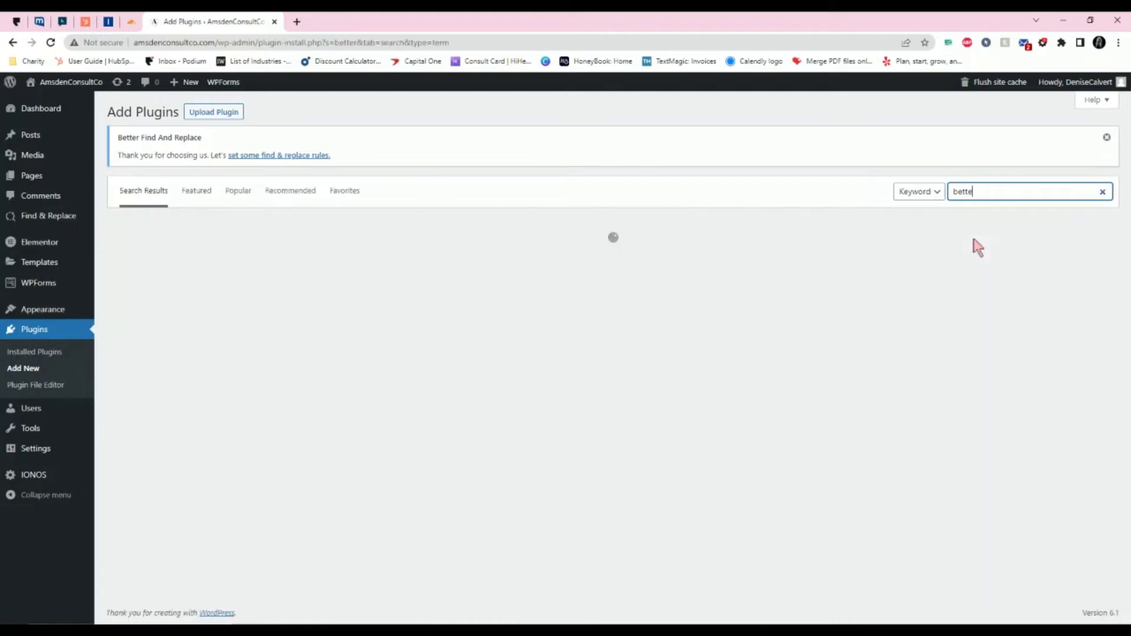
pyautogui.press('BackSpace')
pyautogui.press('BackSpace')
pyautogui.press('BackSpace')
pyautogui.press('BackSpace')
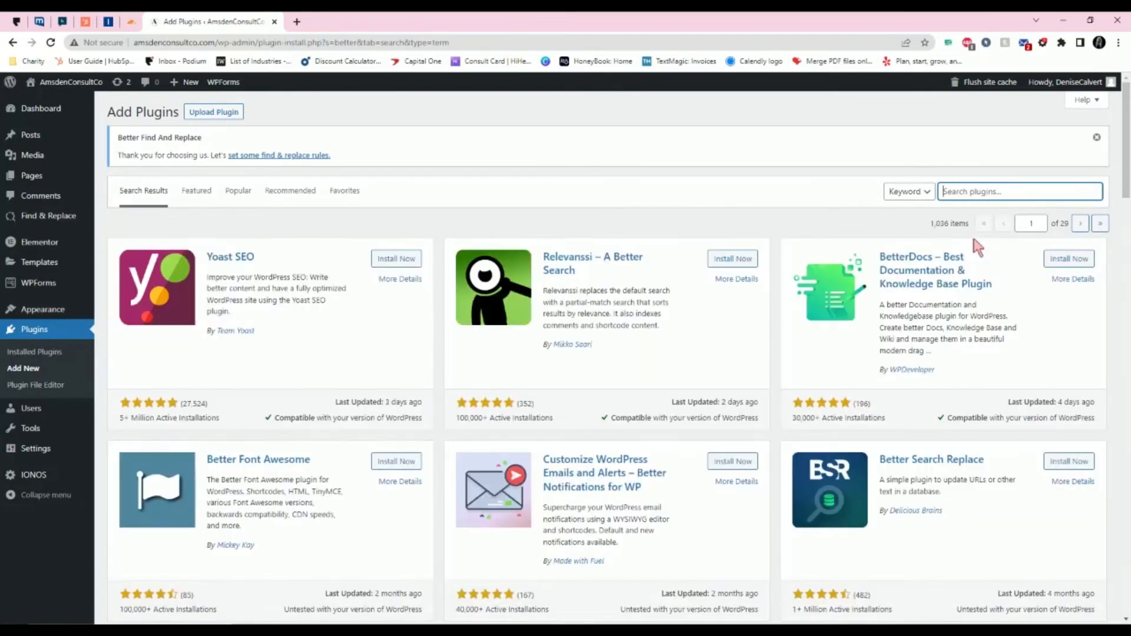
pyautogui.write('ssl')
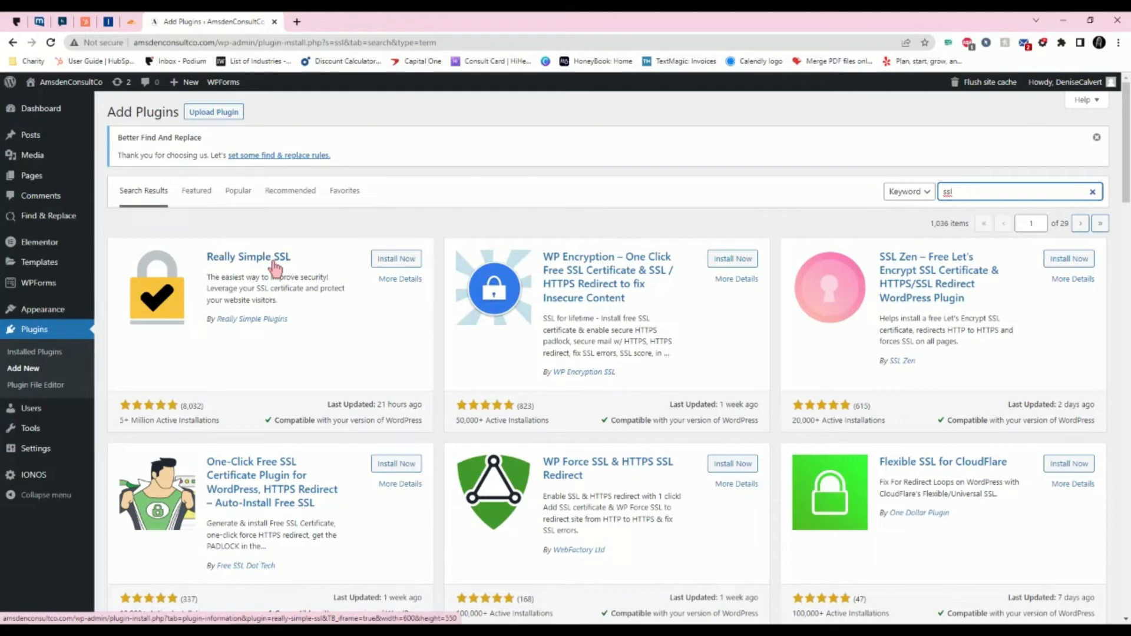
# Step: Search the plugins available to add for "better find and replace" and look through the results
pyautogui.hotkey('ctrl', 'a')
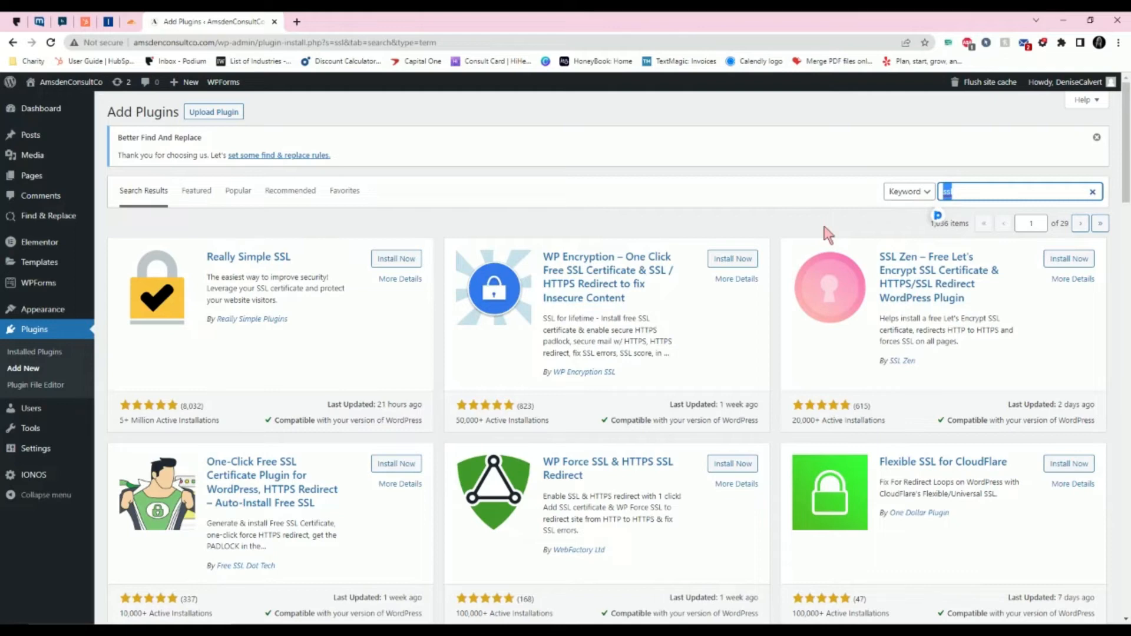
pyautogui.press('BackSpace')
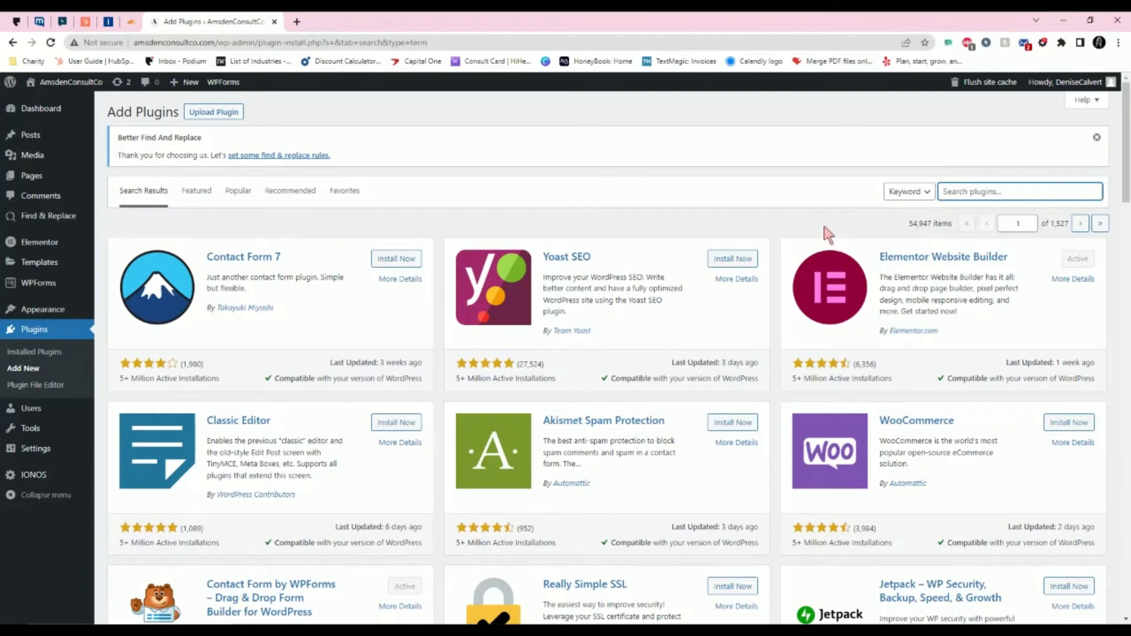
pyautogui.scroll(-1, 760, 572)
pyautogui.scroll(1, 750, 555)
pyautogui.write('better fine and replace')
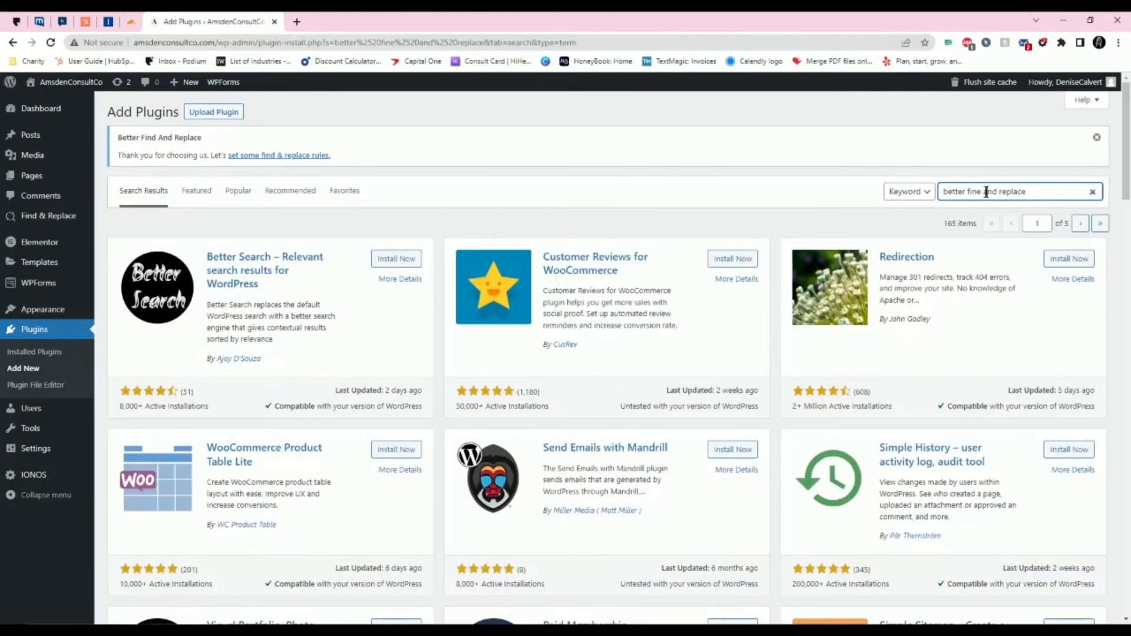
pyautogui.press('BackSpace')
pyautogui.write('d')
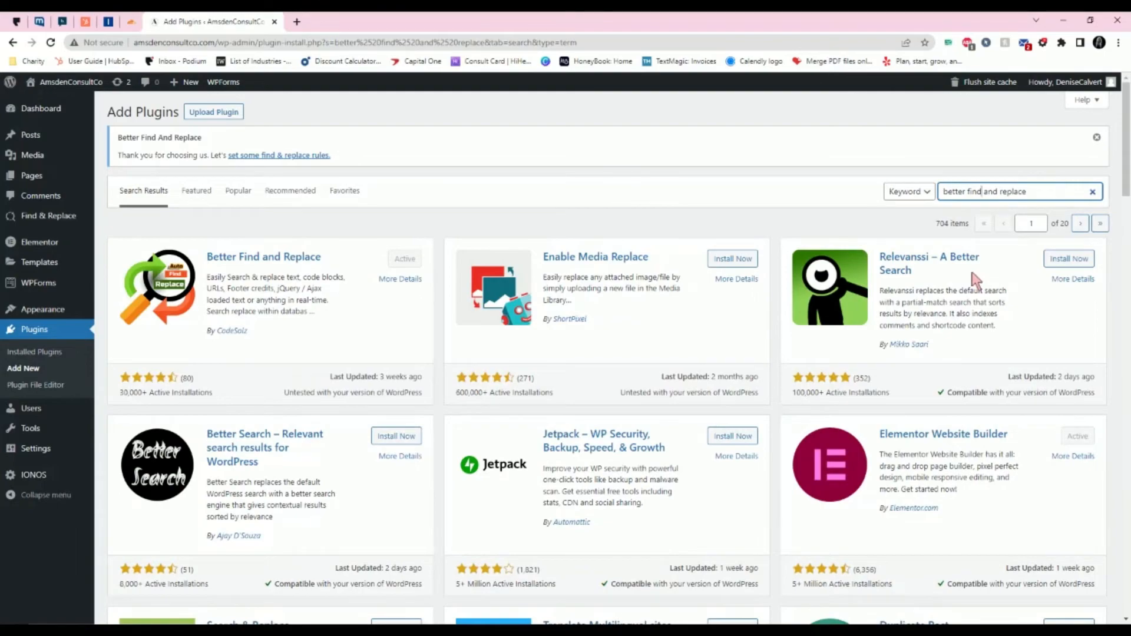
pyautogui.scroll(-9, 767, 285)
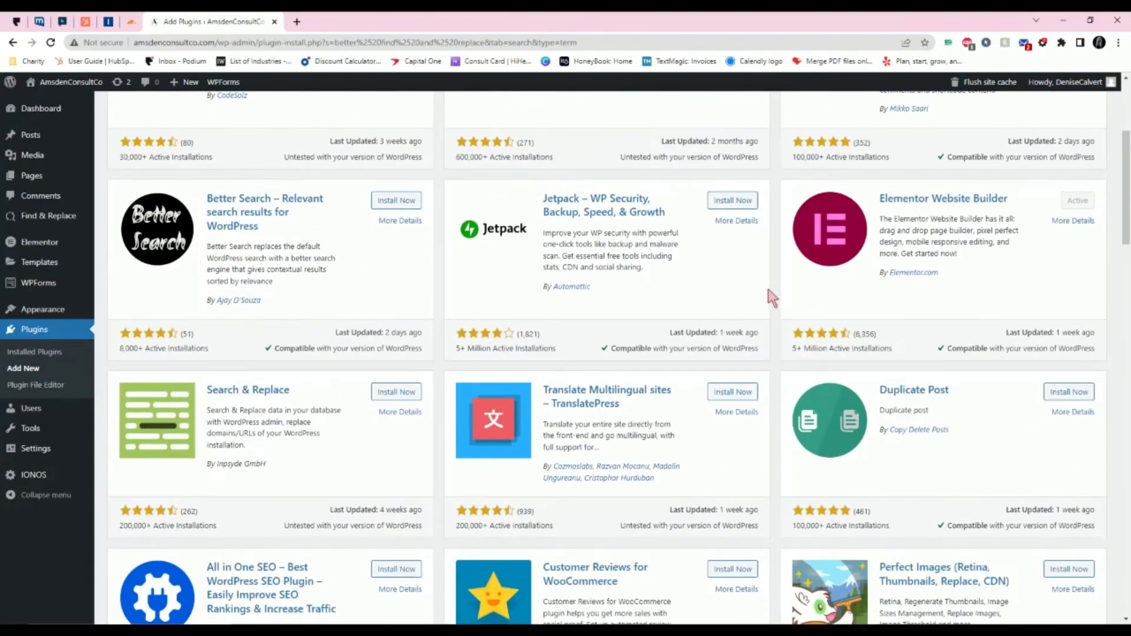
pyautogui.scroll(-5, 765, 282)
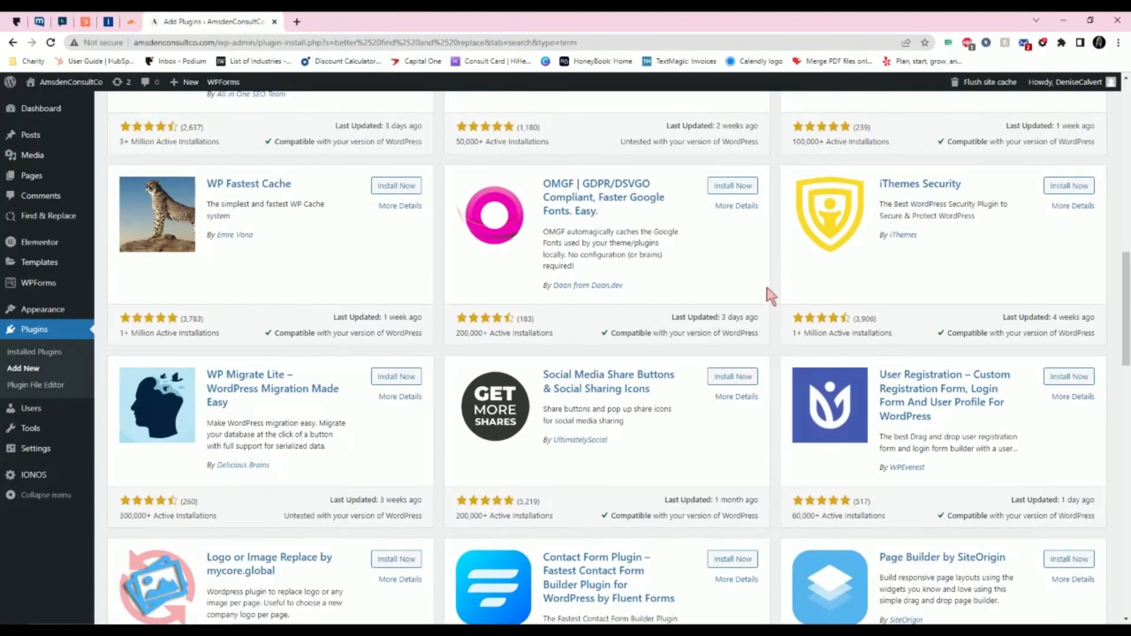
# Step: Look through the first page of plugin results for "better find and replace"
pyautogui.scroll(14, 765, 283)
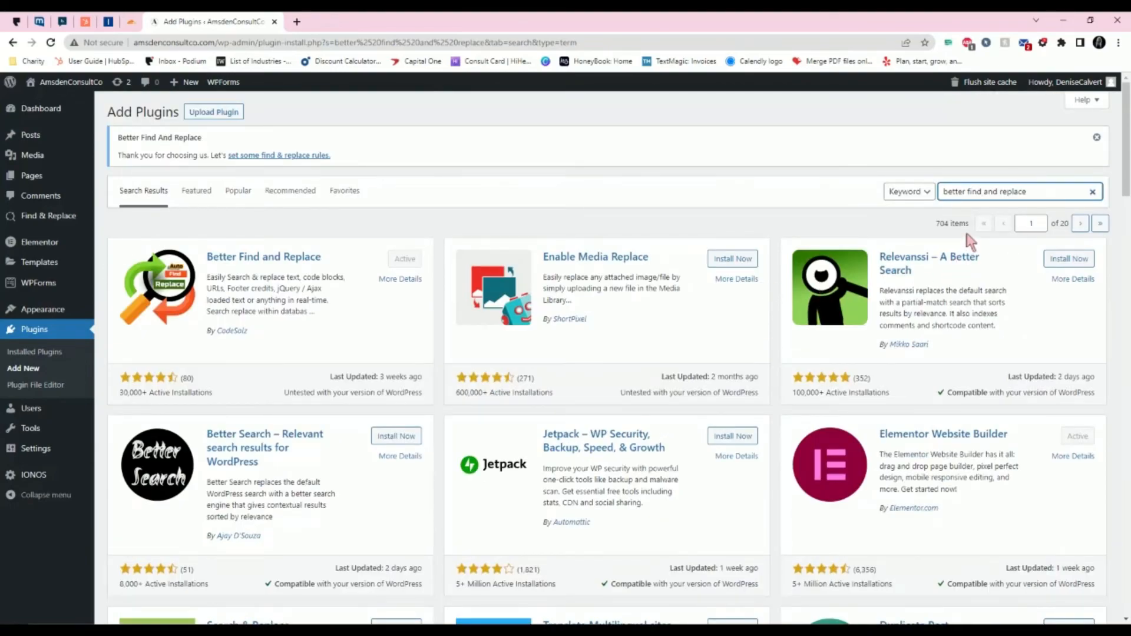
pyautogui.scroll(-20, 966, 239)
pyautogui.scroll(-15, 964, 238)
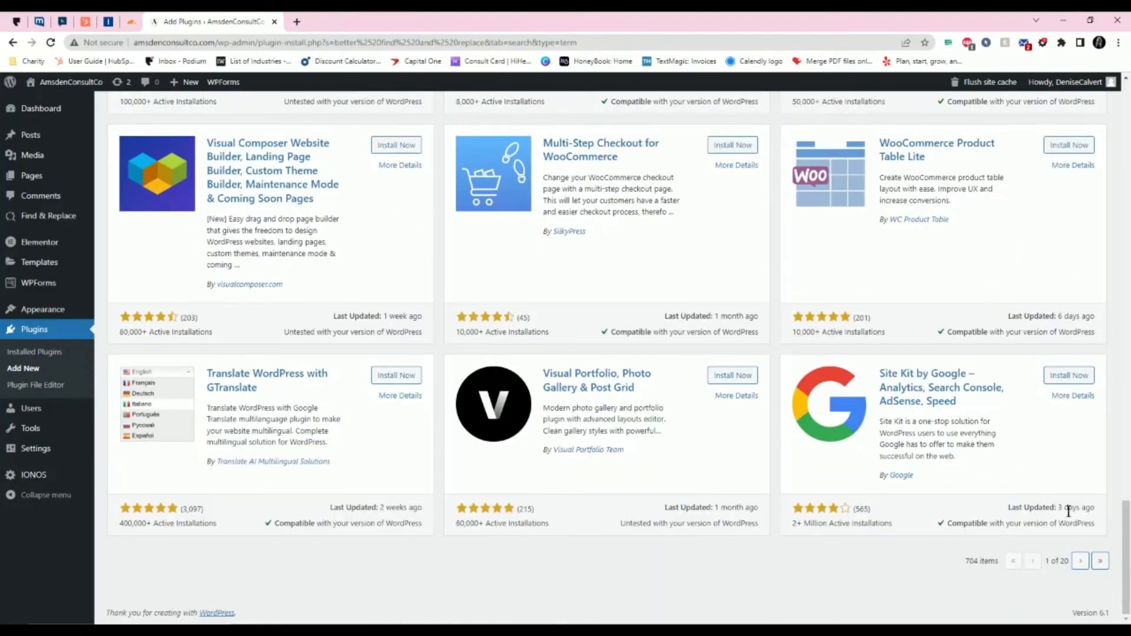
pyautogui.scroll(20, 1056, 478)
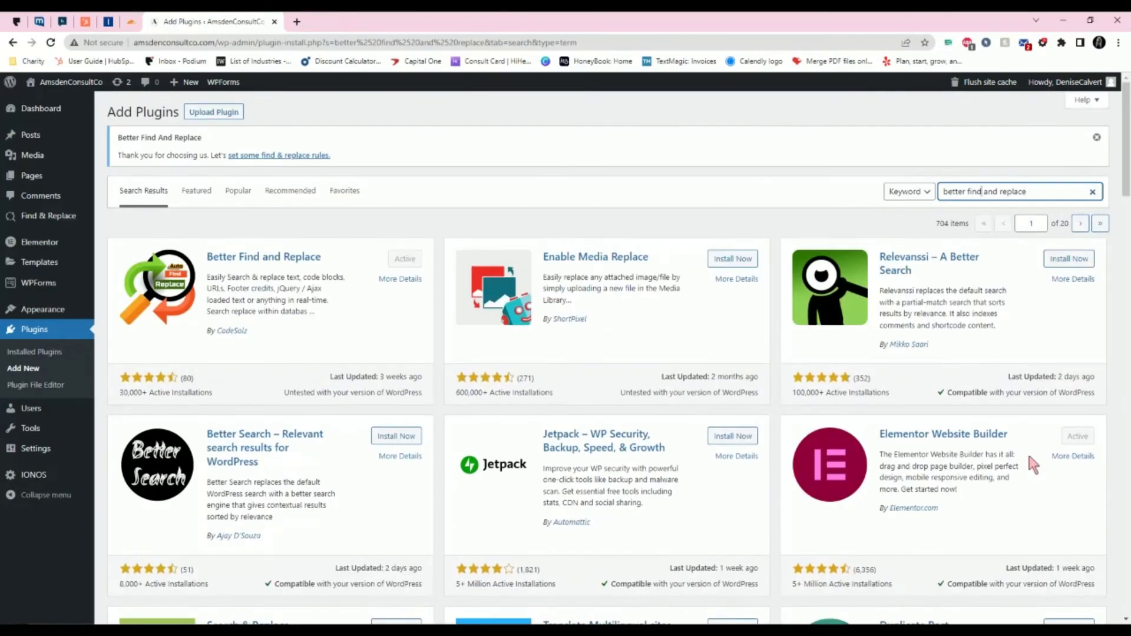
pyautogui.scroll(-12, 1027, 451)
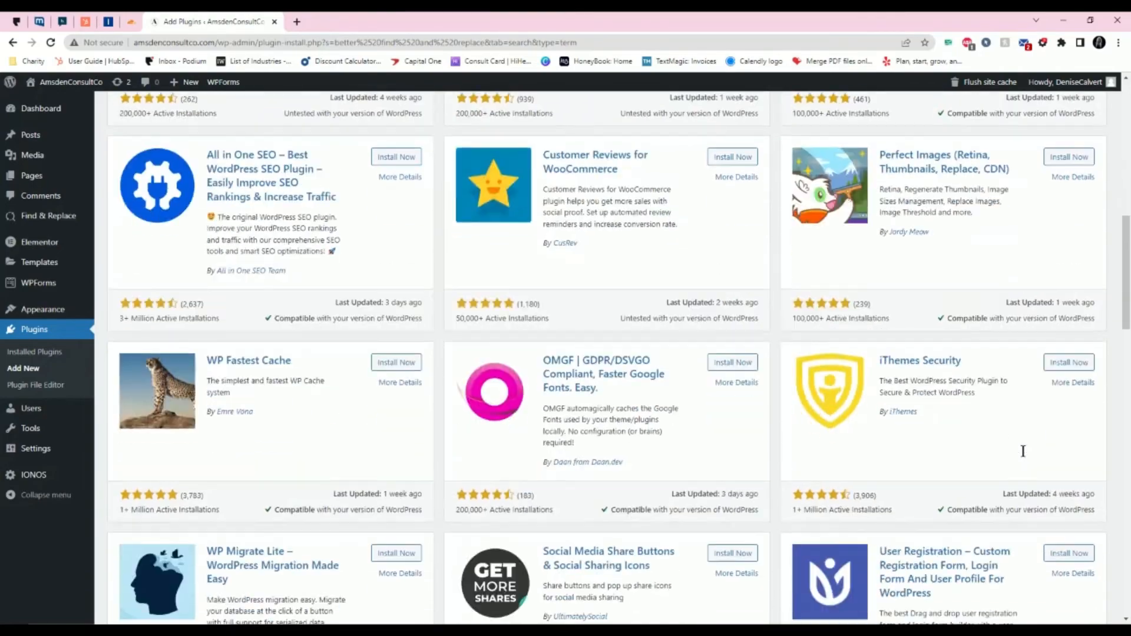
pyautogui.scroll(-18, 1023, 446)
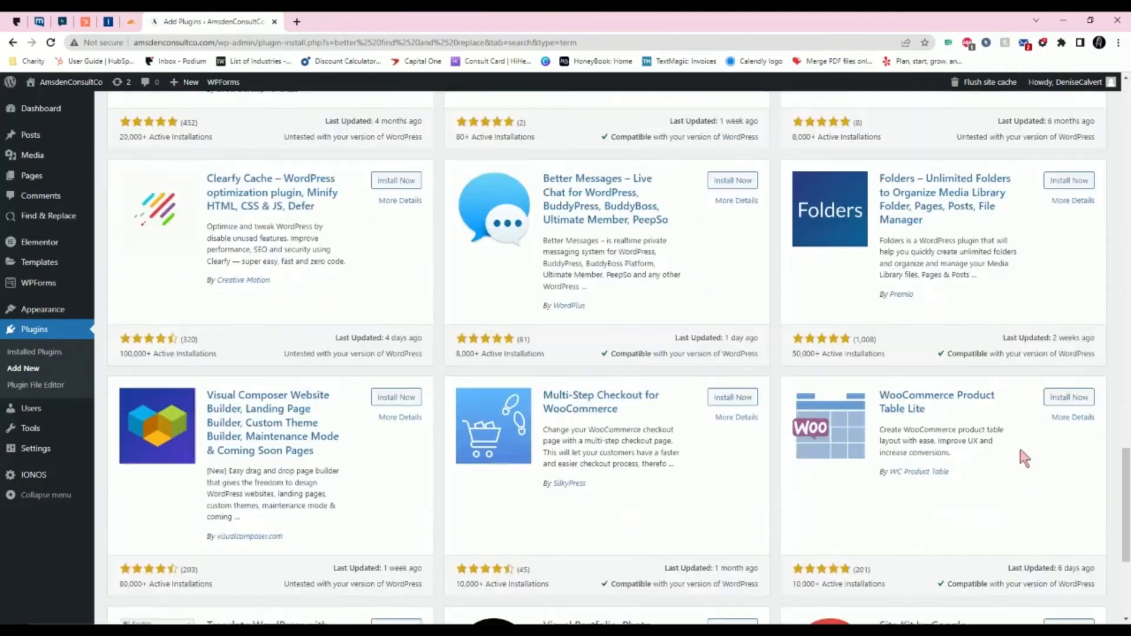
pyautogui.scroll(15, 1019, 445)
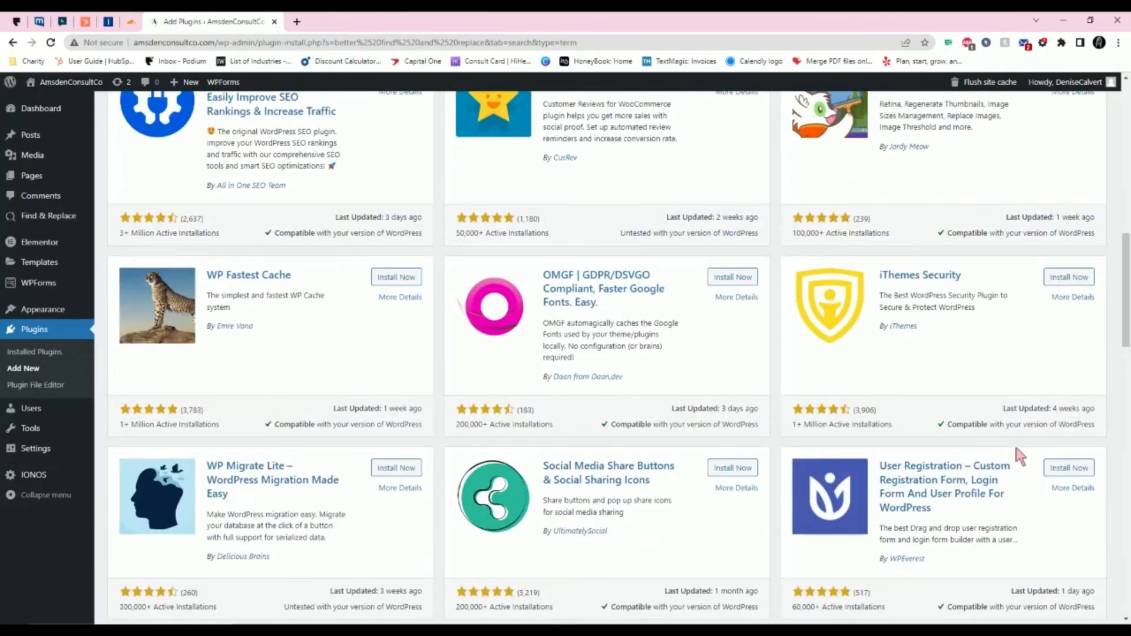
pyautogui.scroll(-15, 1014, 443)
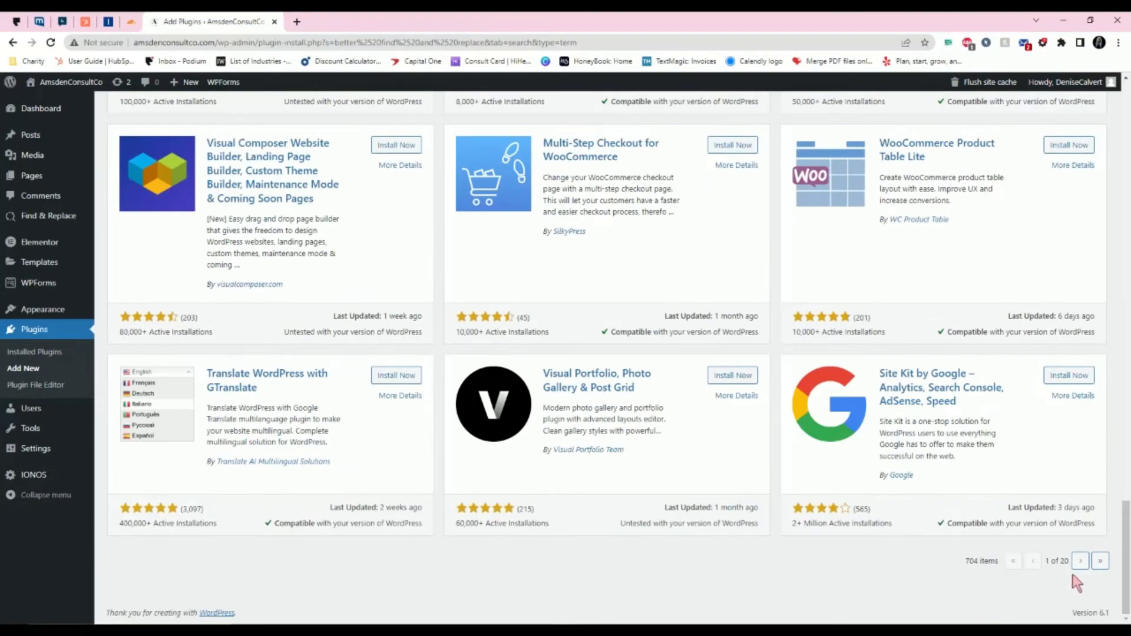
# Step: Browse the second and third pages of the plugin results and return to the first page
pyautogui.click(1080, 562)
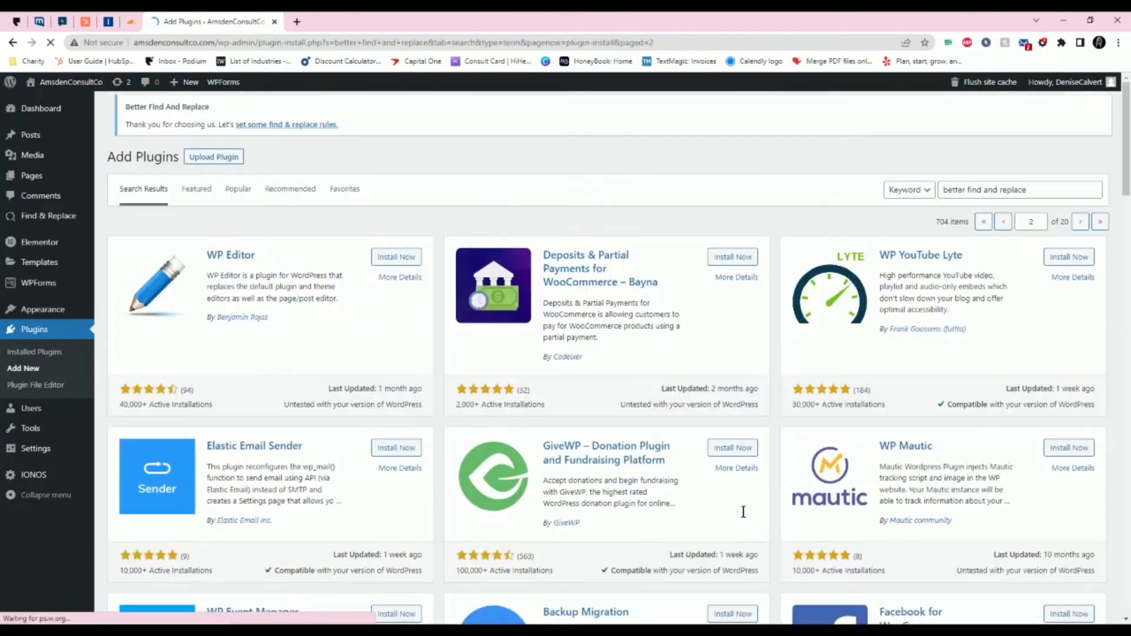
pyautogui.scroll(-15, 744, 512)
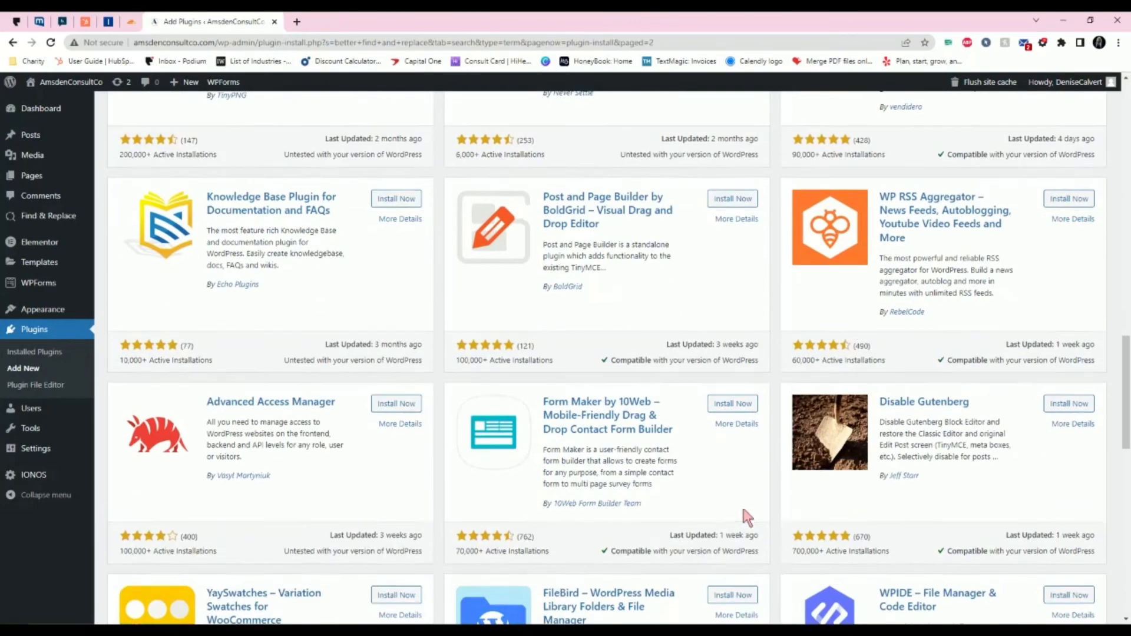
pyautogui.scroll(-8, 743, 513)
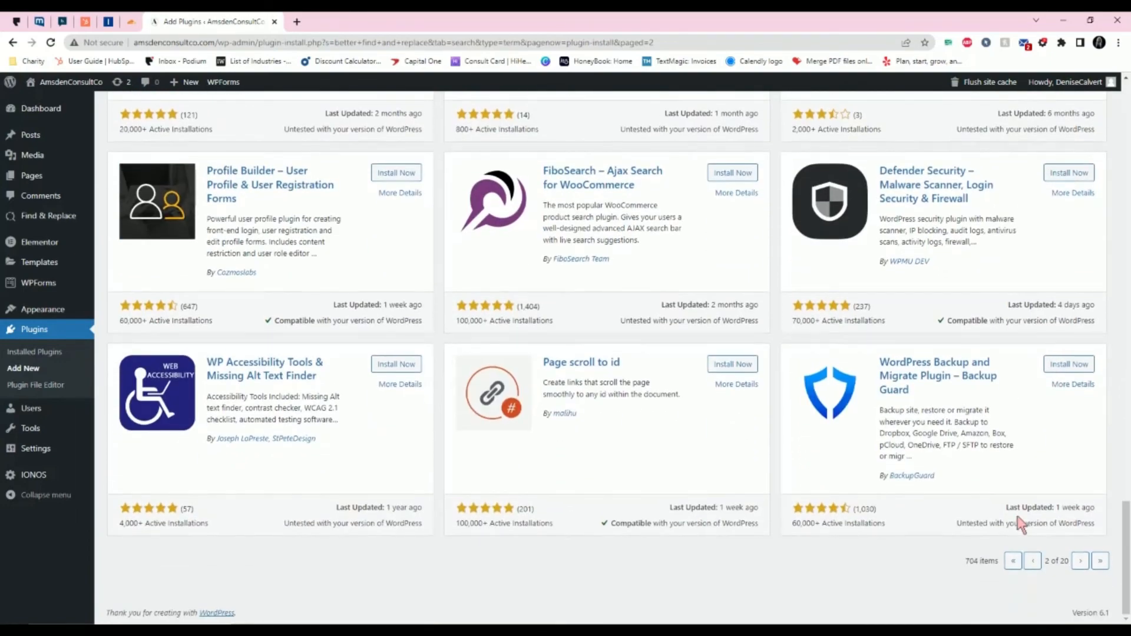
pyautogui.click(1081, 561)
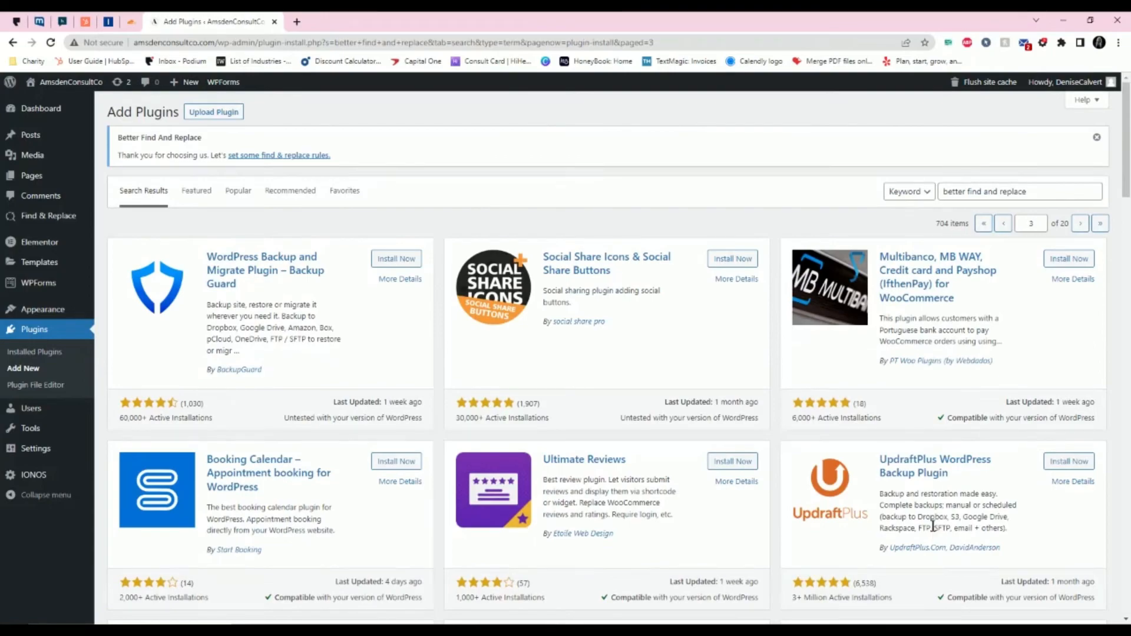
pyautogui.scroll(-15, 932, 526)
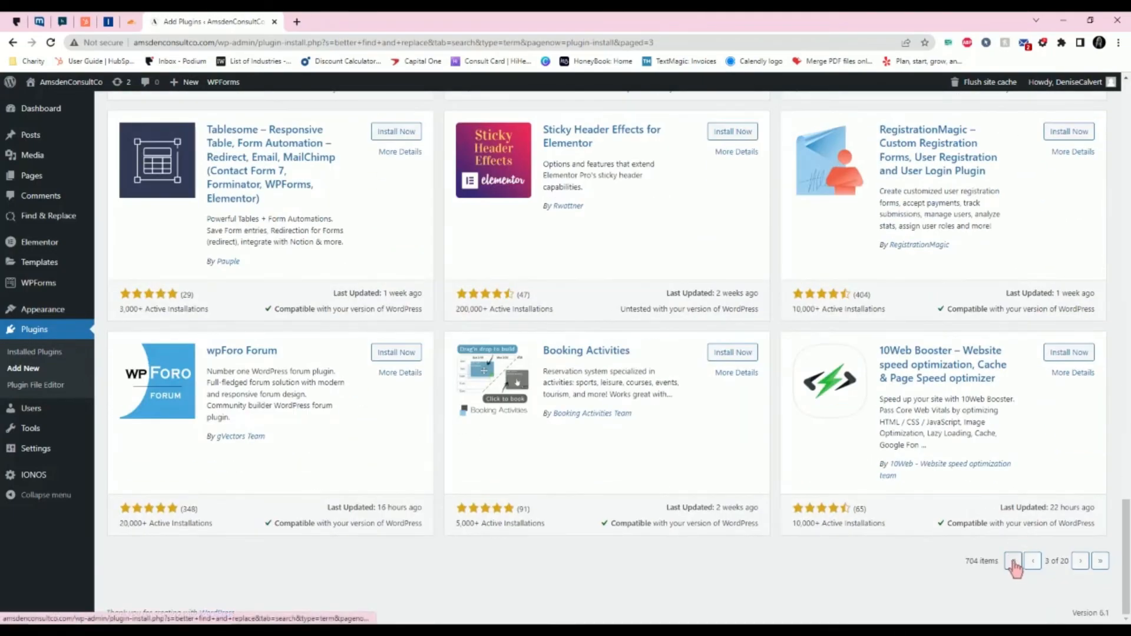
pyautogui.click(1013, 561)
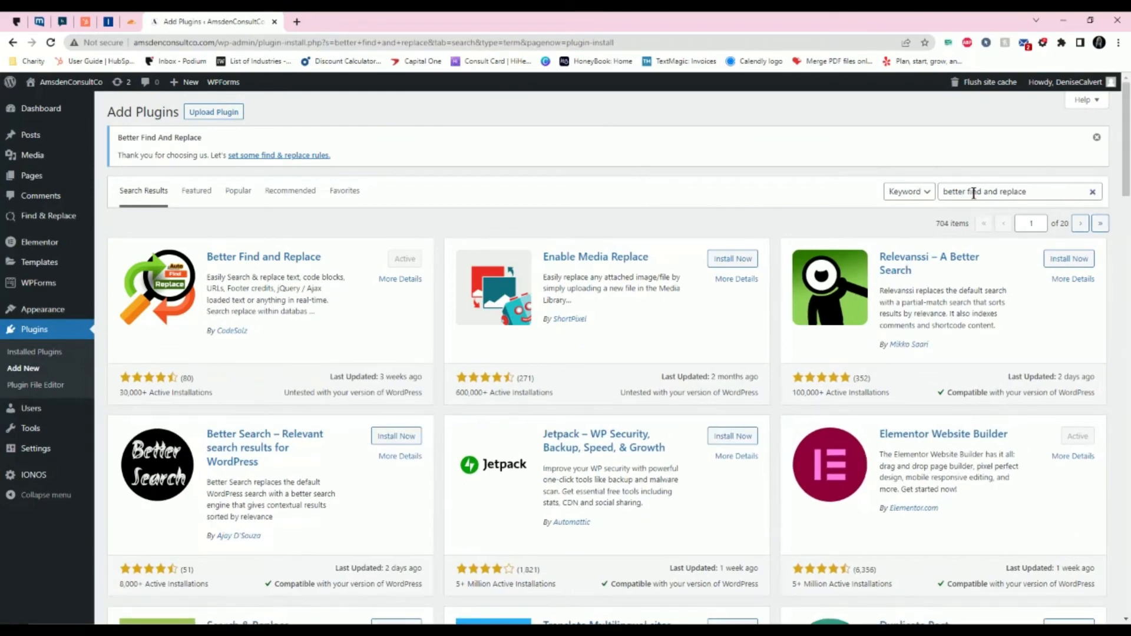
# Step: Search the plugins available to add for "better search and replace" and highlight the Better Search Replace plugin's name and description
pyautogui.moveTo(968, 192)
pyautogui.mouseDown()
pyautogui.moveTo(992, 194)
pyautogui.moveTo(979, 198)
pyautogui.mouseUp()
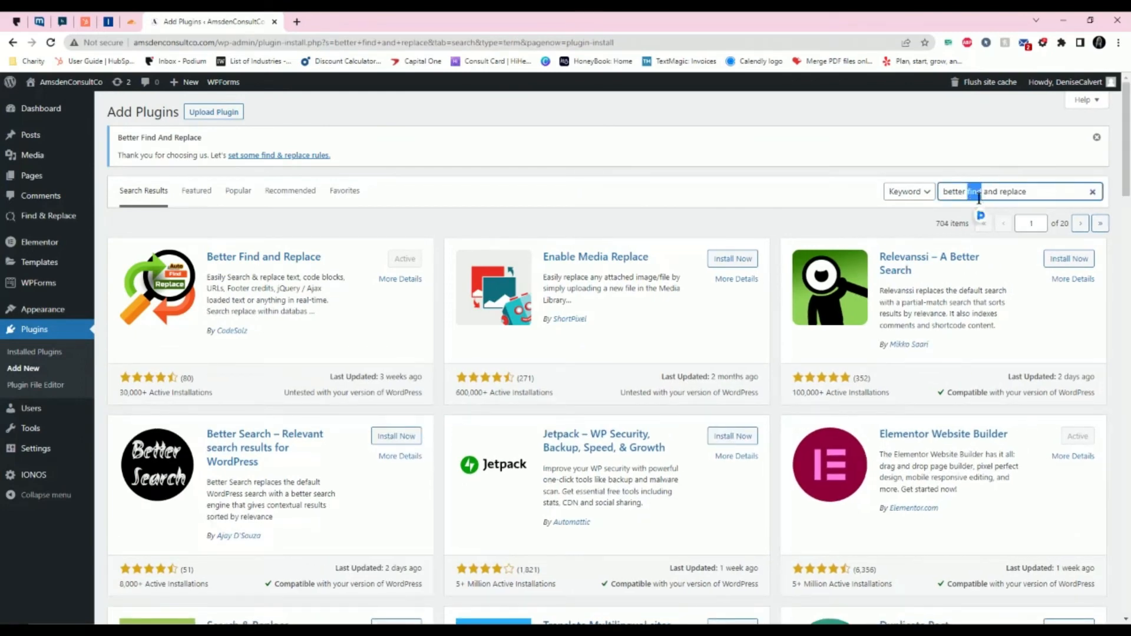
pyautogui.write('search')
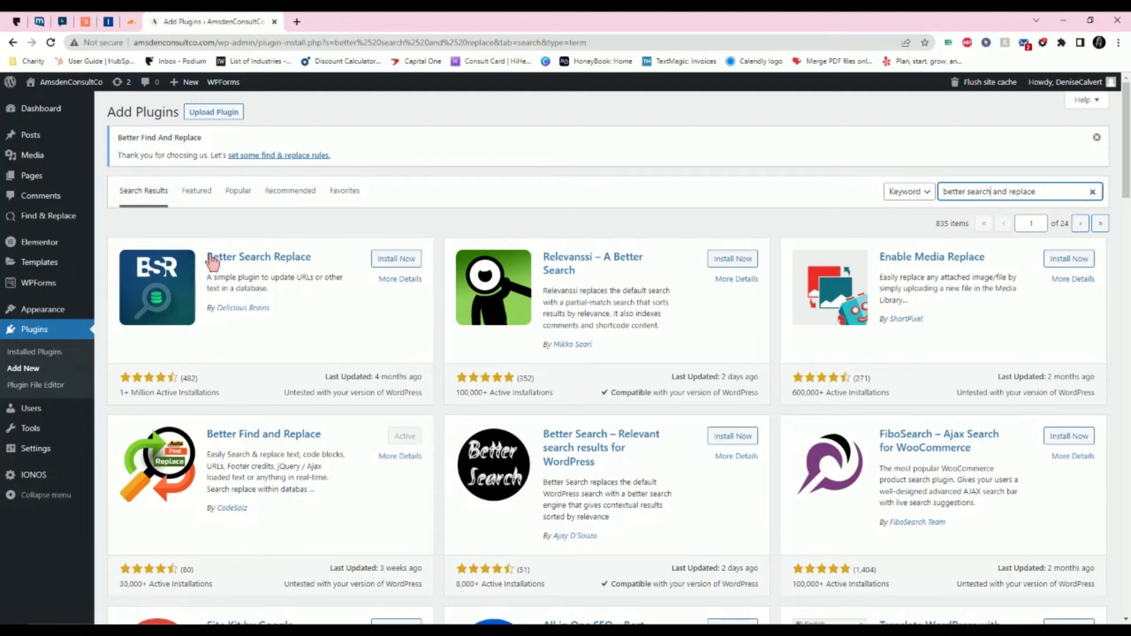
pyautogui.moveTo(207, 257); pyautogui.dragTo(313, 289)
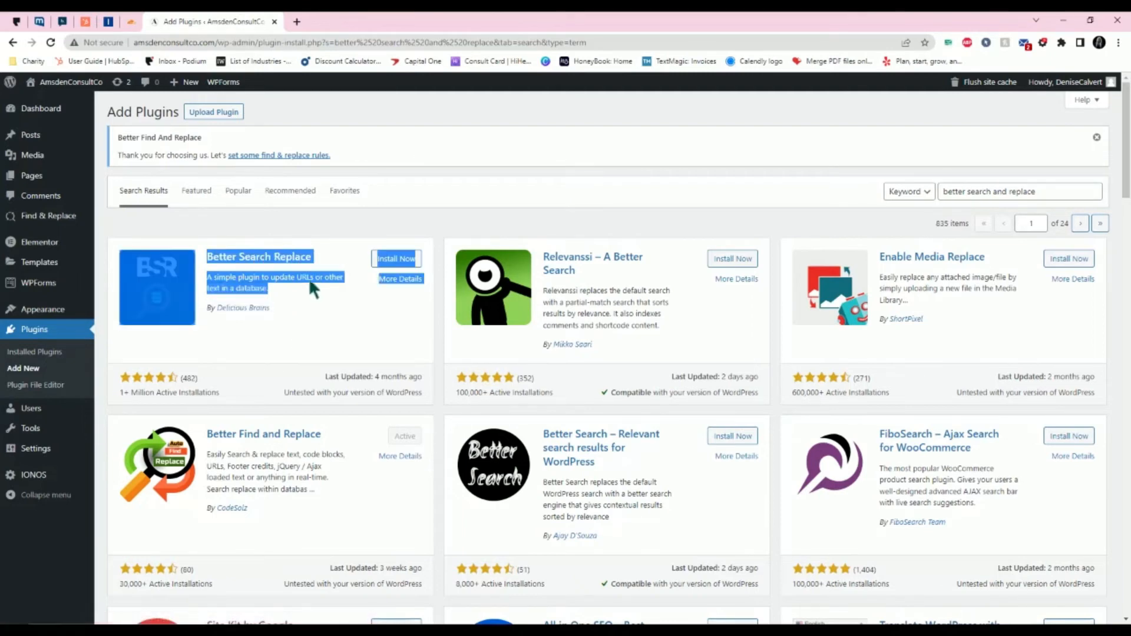
pyautogui.click(299, 216)
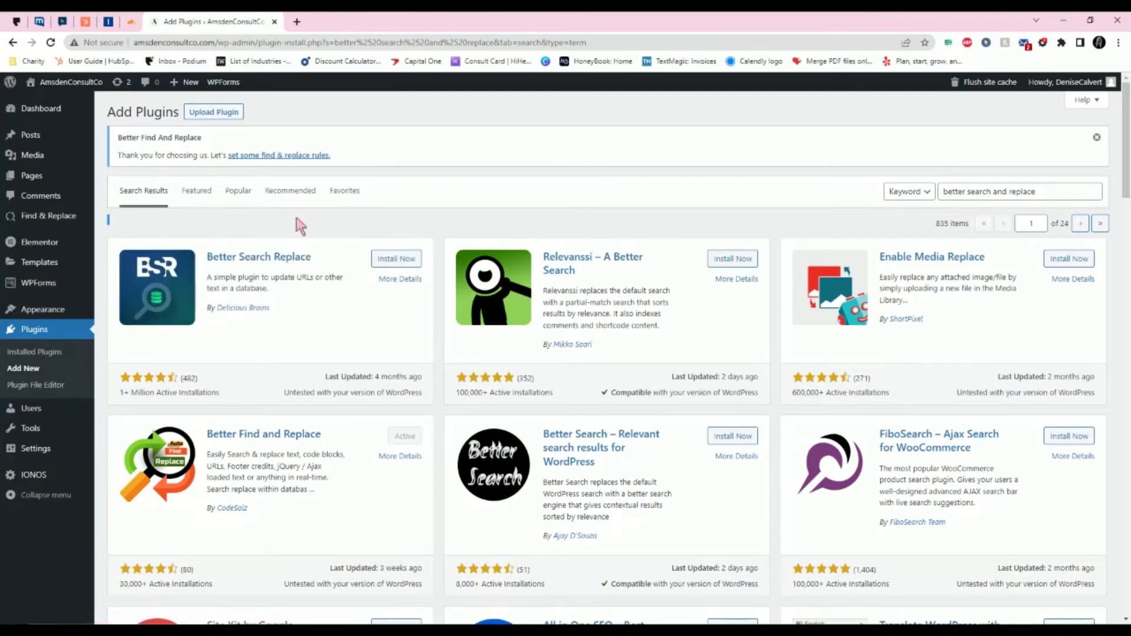
# Step: Highlight the last-updated information of the Better Search Replace plugin
pyautogui.moveTo(376, 377); pyautogui.dragTo(422, 376)
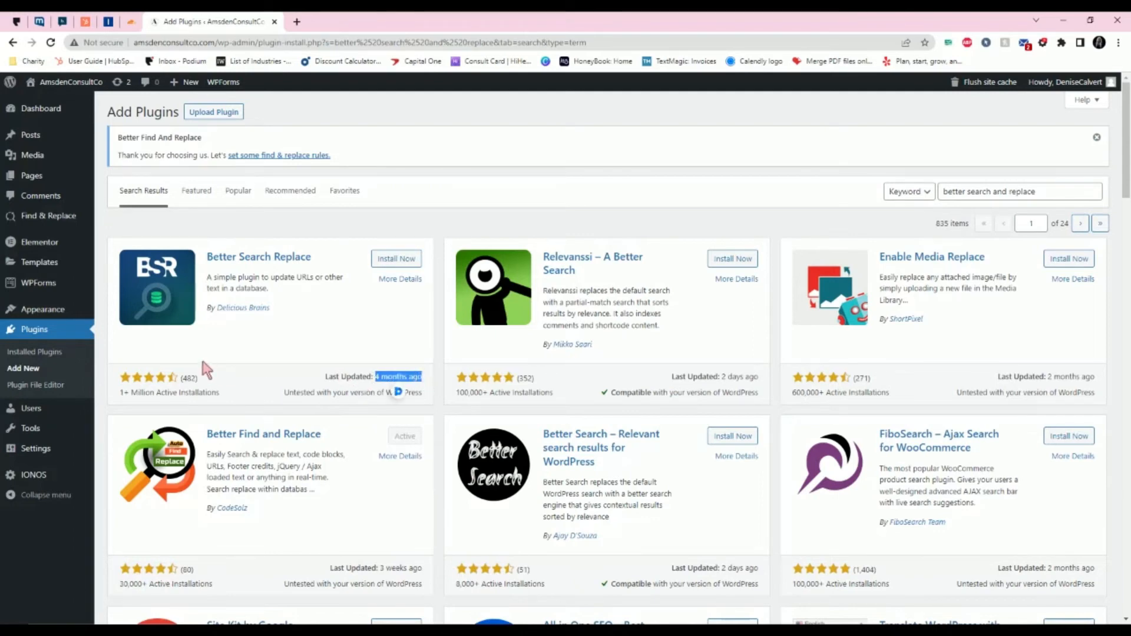
pyautogui.moveTo(269, 307); pyautogui.dragTo(396, 380)
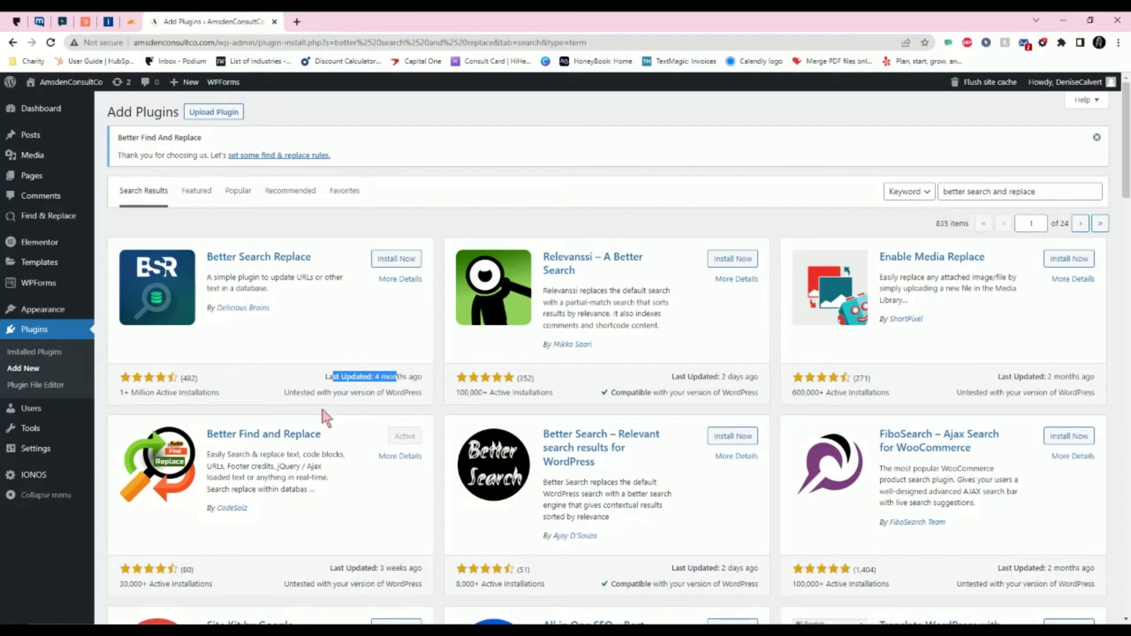
pyautogui.moveTo(323, 384); pyautogui.dragTo(399, 377)
pyautogui.click(325, 383)
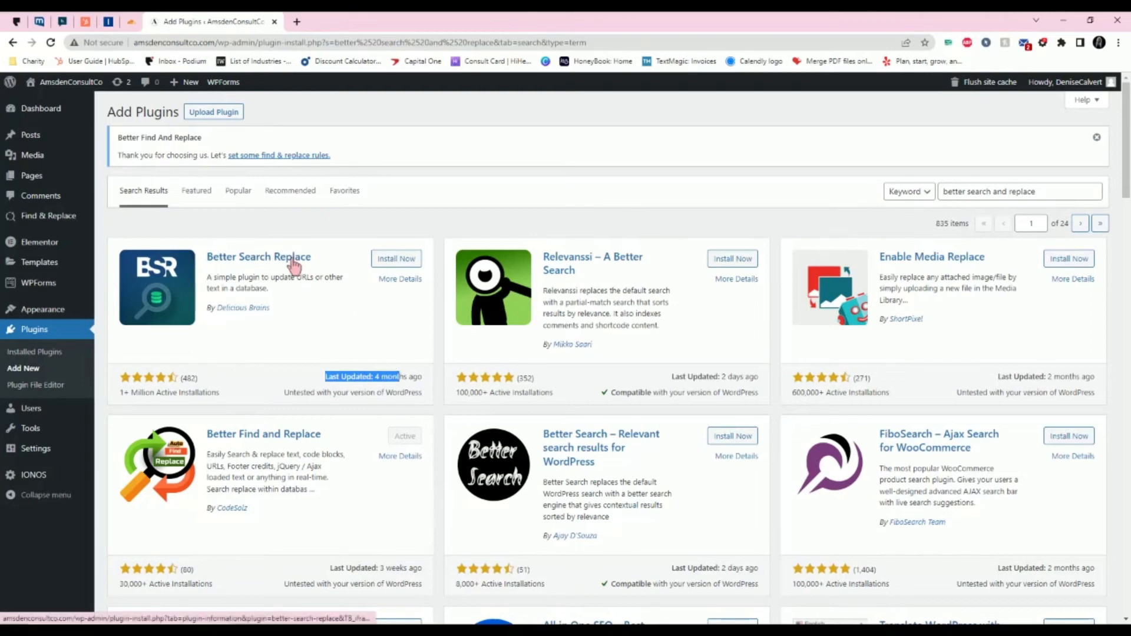
# Step: Highlight when the Better Find and Replace plugin was last updated, and view and close its details
pyautogui.scroll(-2, 371, 363)
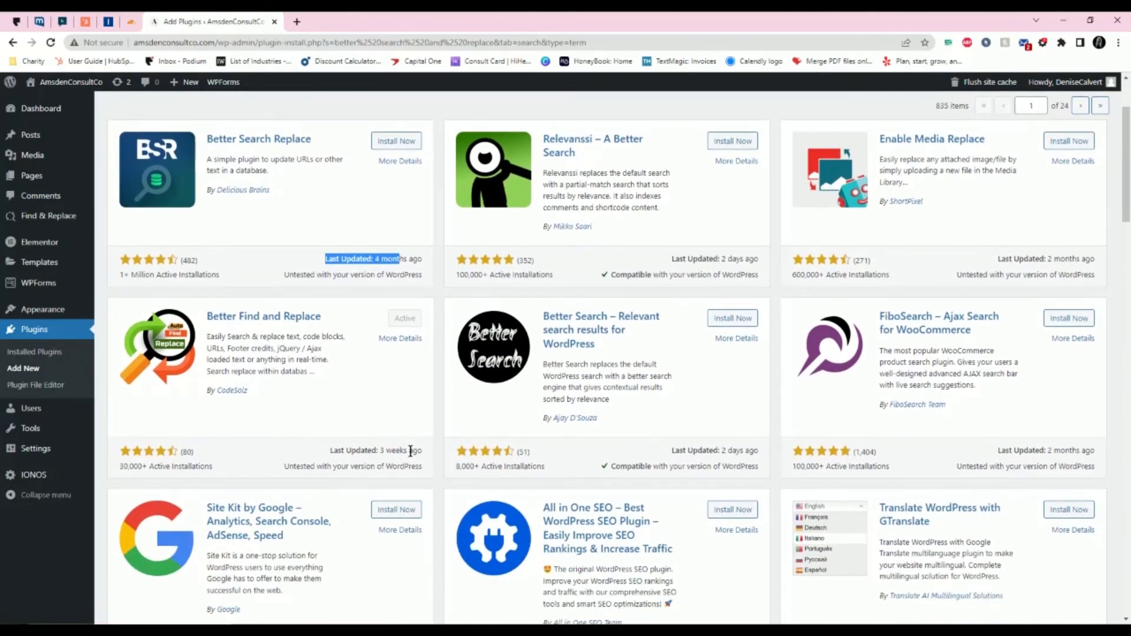
pyautogui.moveTo(420, 452); pyautogui.dragTo(378, 451)
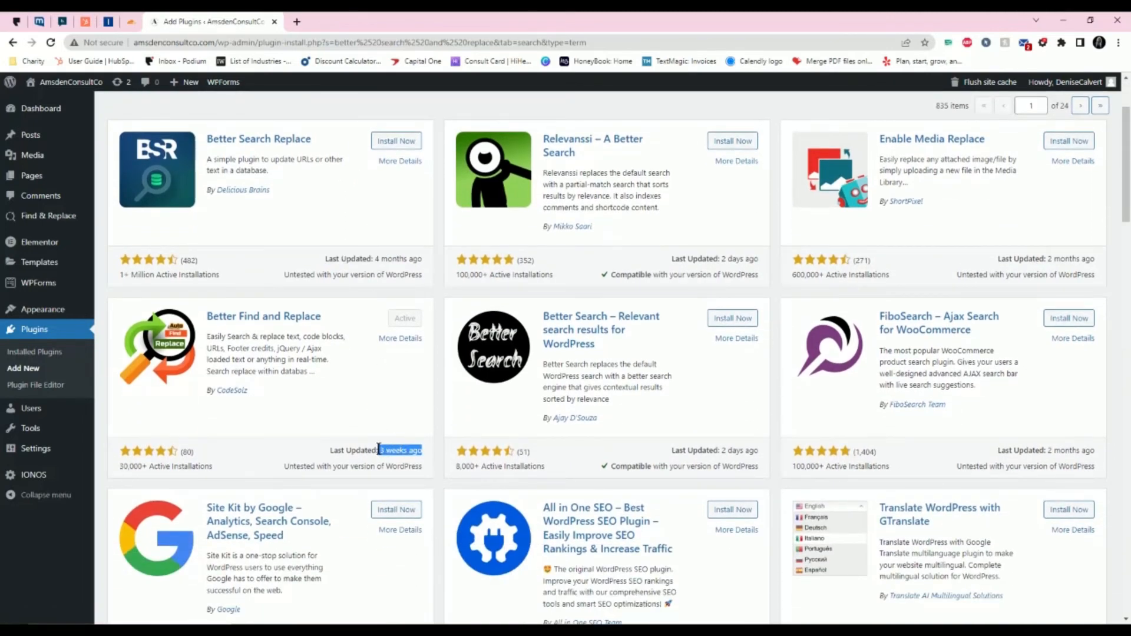
pyautogui.click(259, 321)
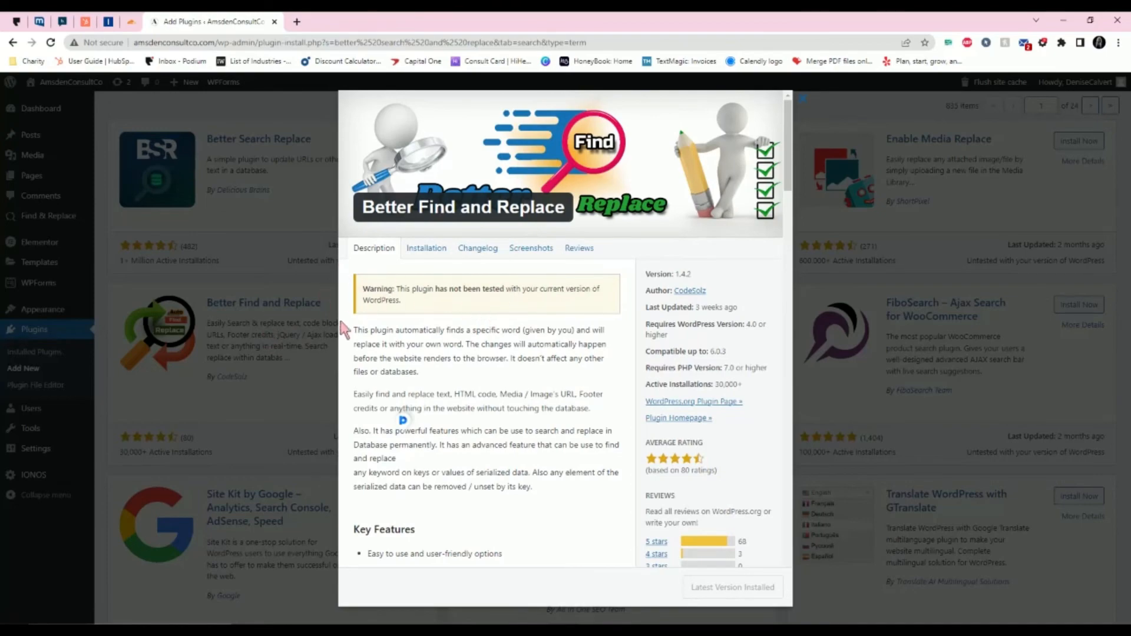
pyautogui.click(281, 341)
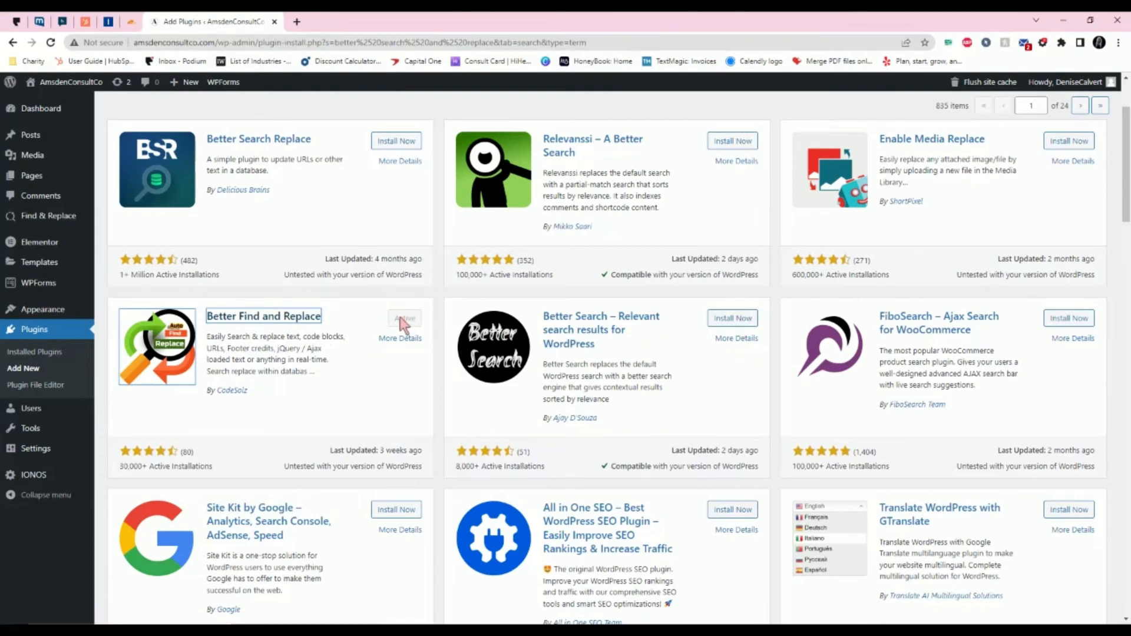
# Step: In the installed plugins, check the details and existing replacement rules of Better Find and Replace, and return to the plugin list
pyautogui.click(55, 339)
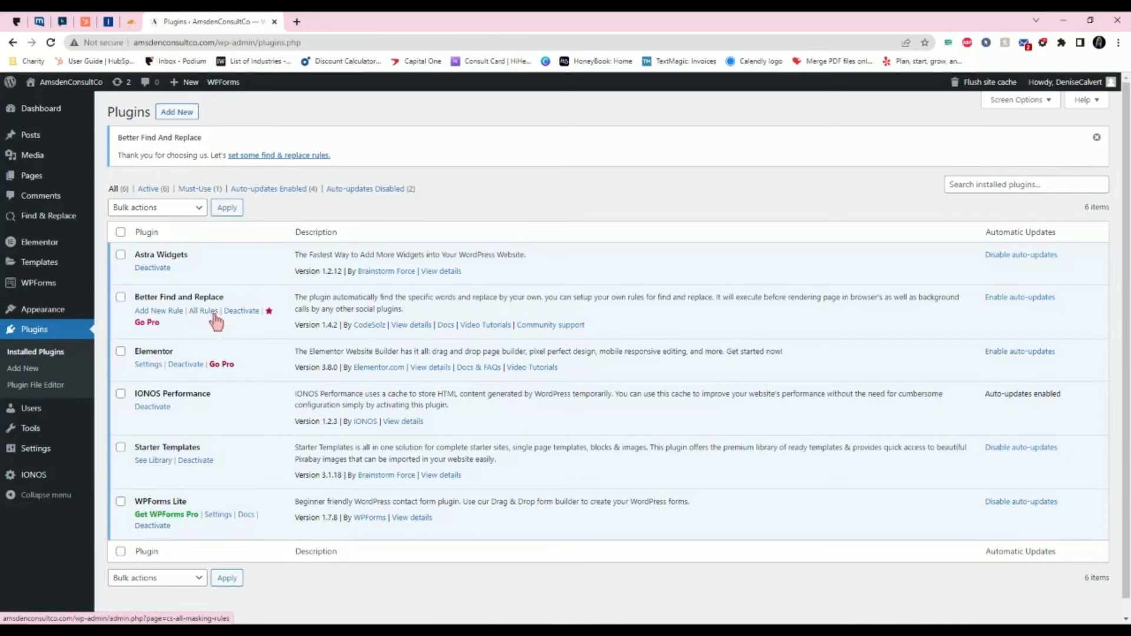
pyautogui.click(422, 327)
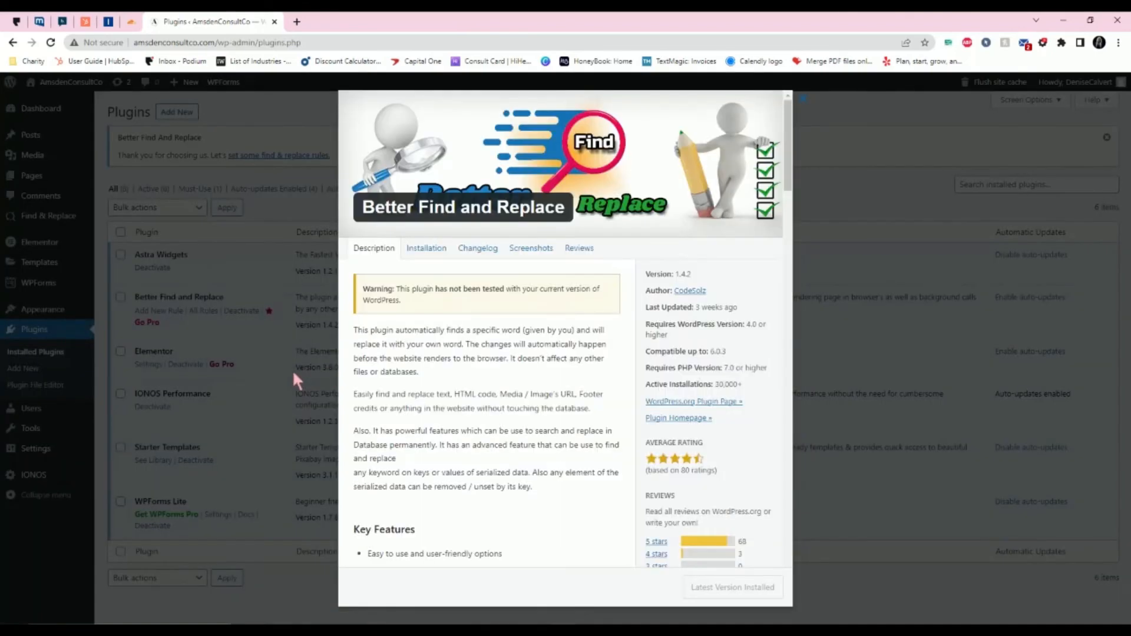
pyautogui.click(292, 369)
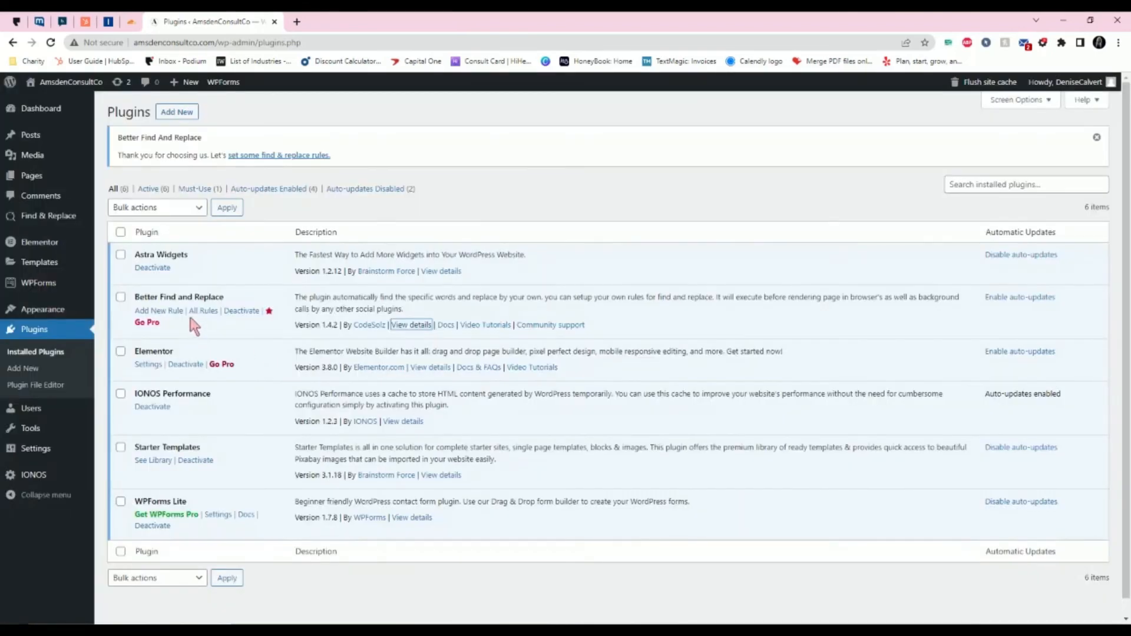
pyautogui.click(195, 312)
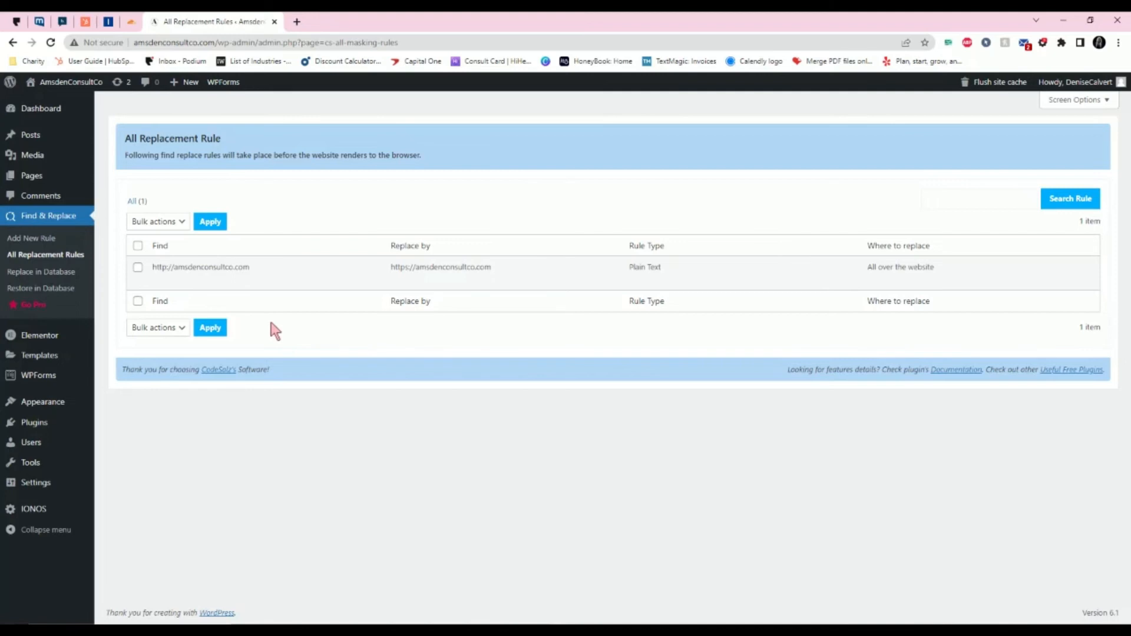
pyautogui.click(13, 43)
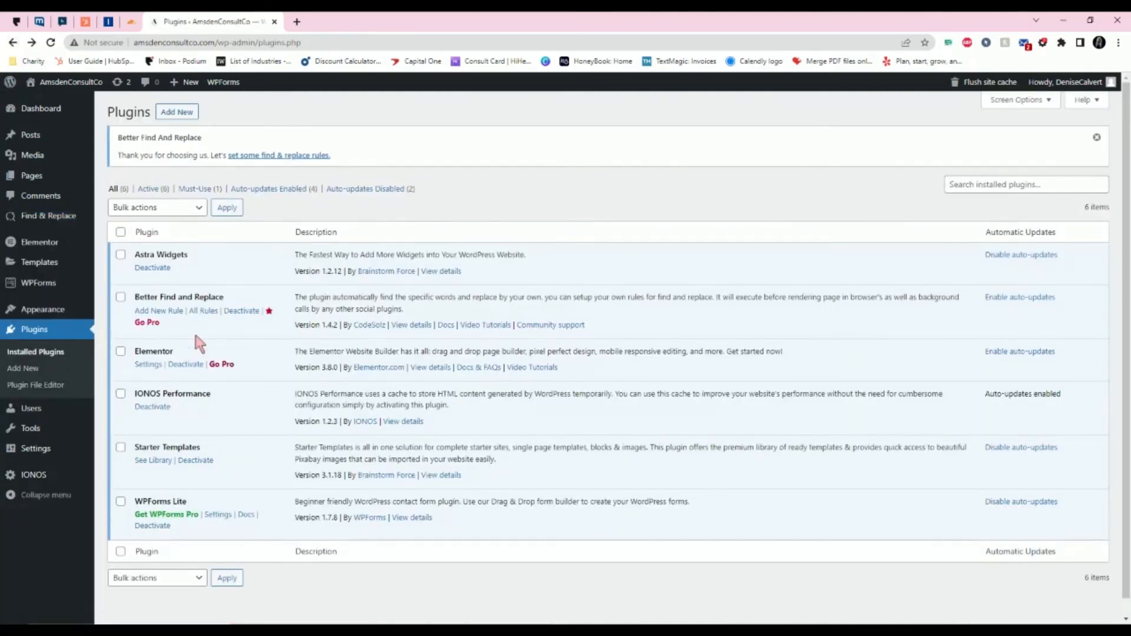
pyautogui.click(160, 313)
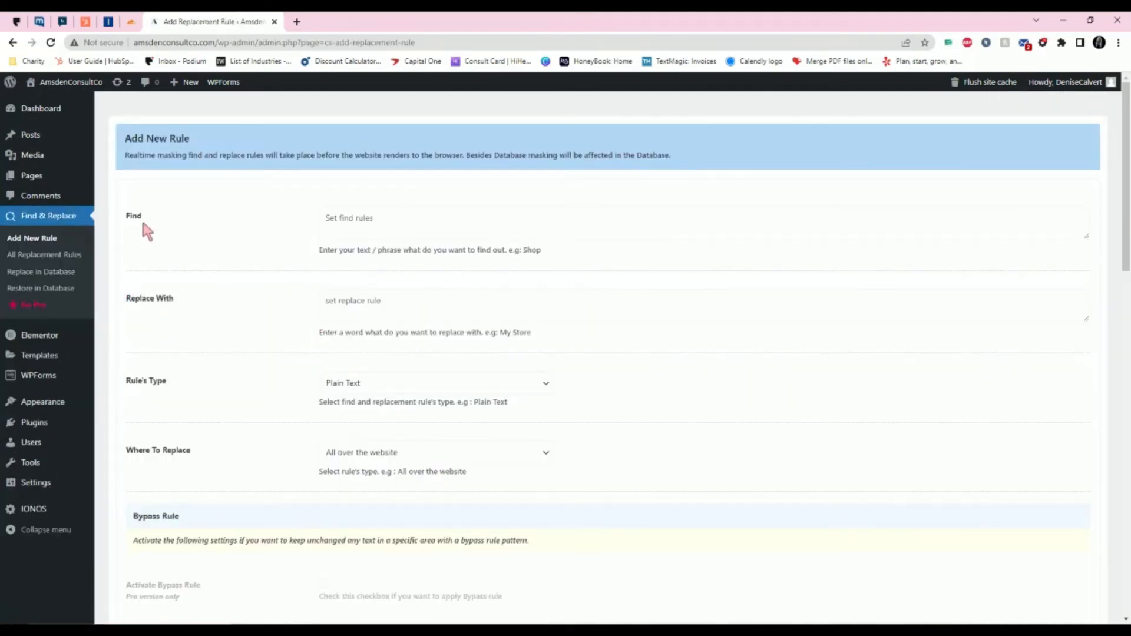
pyautogui.moveTo(142, 223); pyautogui.dragTo(128, 222)
pyautogui.click(339, 226)
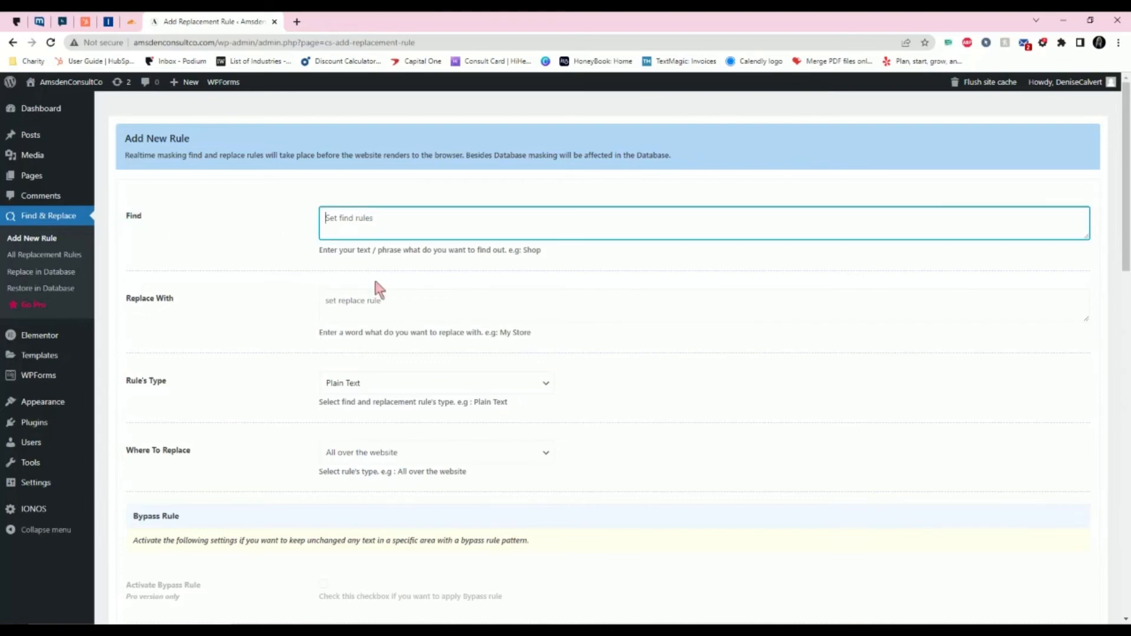
pyautogui.write('http://www.yoursite.co')
# Step: Highlight the example site address in the new rule's Find text
pyautogui.hotkey('shift', 'Left')
pyautogui.hotkey('shift', 'Left')
pyautogui.hotkey('shift', 'Left')
pyautogui.hotkey('shift', 'Left')
pyautogui.hotkey('shift', 'Left')
pyautogui.hotkey('shift', 'Left')
pyautogui.hotkey('shift', 'Left')
pyautogui.hotkey('shift', 'Left')
pyautogui.hotkey('shift', 'Left')
pyautogui.hotkey('shift', 'Left')
pyautogui.hotkey('shift', 'Left')
pyautogui.hotkey('shift', 'Left')
pyautogui.hotkey('shift', 'Left')
pyautogui.hotkey('shift', 'Left')
pyautogui.hotkey('shift', 'Left')
pyautogui.hotkey('shift', 'Left')
pyautogui.hotkey('shift', 'Left')
pyautogui.hotkey('shift', 'Left')
pyautogui.hotkey('shift', 'Left')
pyautogui.hotkey('shift', 'Left')
pyautogui.hotkey('shift', 'Right')
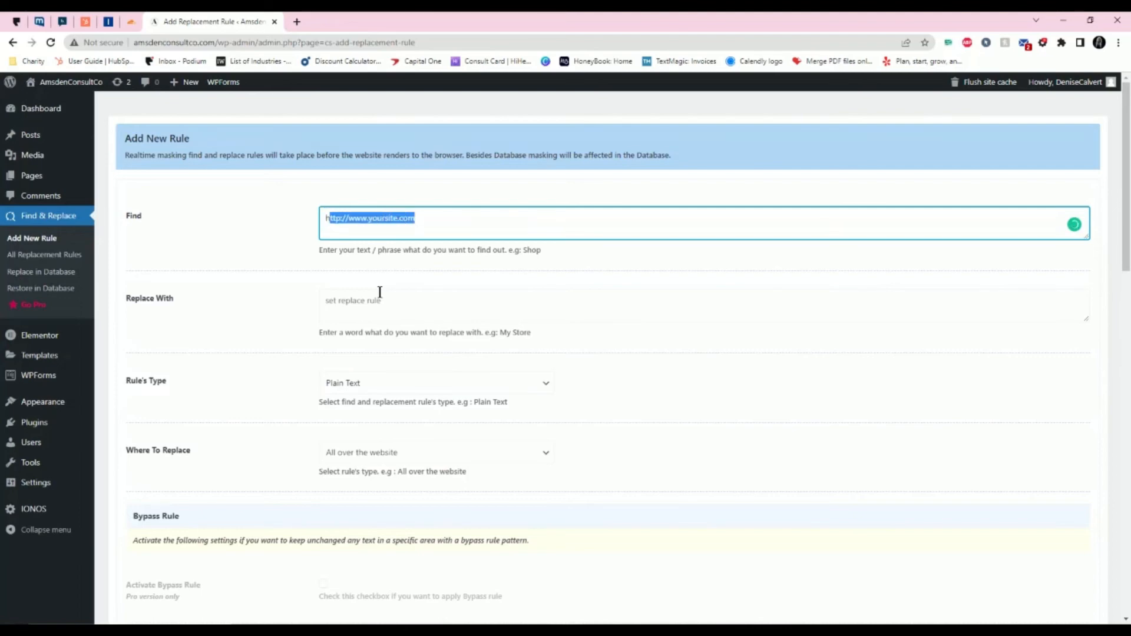
# Step: Try adding an "s" to the address in the Find text and take it out again
pyautogui.press('Right')
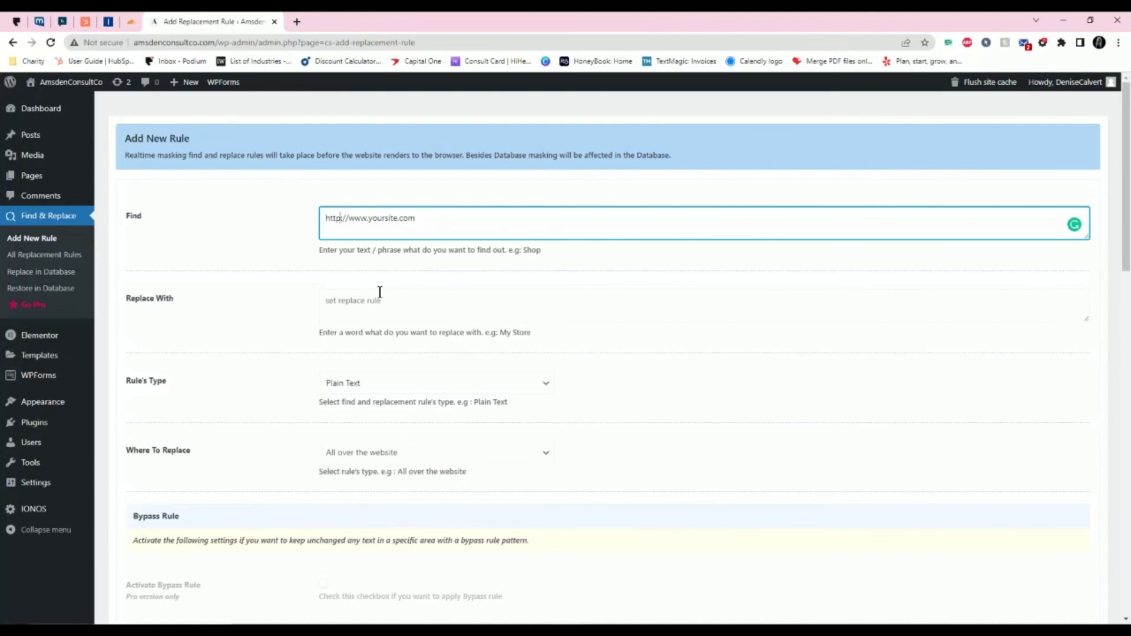
pyautogui.press('Left')
pyautogui.press('Left')
pyautogui.press('Left')
pyautogui.press('Left')
pyautogui.press('Left')
pyautogui.press('Left')
pyautogui.press('Left')
pyautogui.press('Left')
pyautogui.press('Left')
pyautogui.press('Left')
pyautogui.press('Left')
pyautogui.press('Left')
pyautogui.press('Left')
pyautogui.press('Left')
pyautogui.press('Left')
pyautogui.press('Left')
pyautogui.press('Left')
pyautogui.press('Left')
pyautogui.press('Left')
pyautogui.write('s')
pyautogui.press('BackSpace')
pyautogui.hotkey('shift', 'Left')
pyautogui.hotkey('shift', 'Left')
pyautogui.hotkey('shift', 'Left')
pyautogui.hotkey('shift', 'Left')
pyautogui.press('Right')
# Step: Add the note "do not put https only http" after the address in the Find text and select that note
pyautogui.write('do not put https only http')
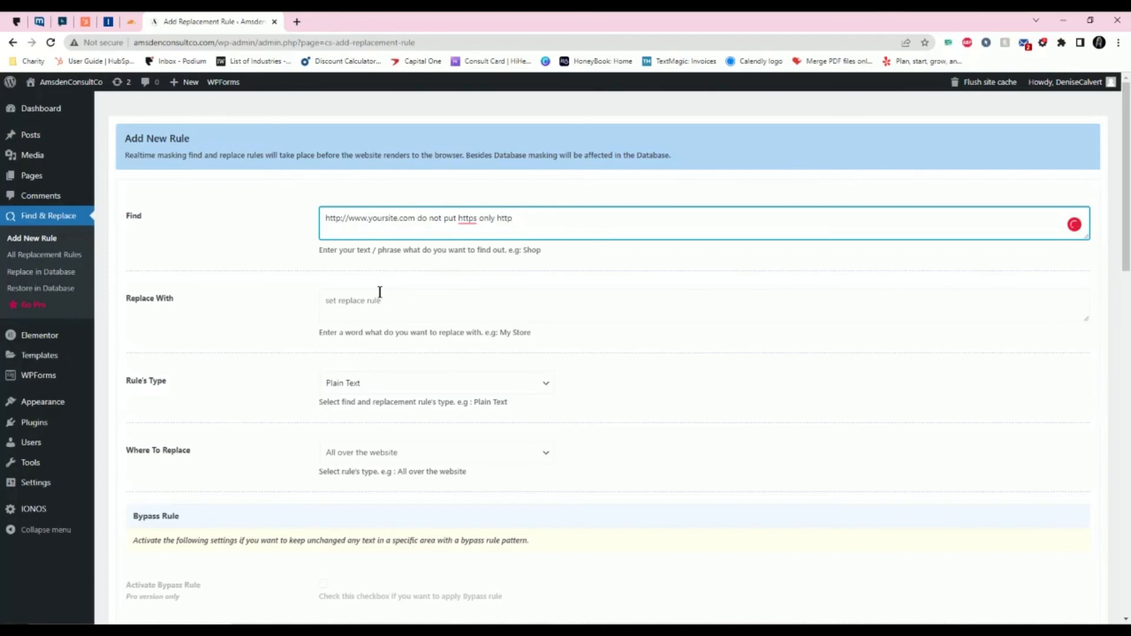
pyautogui.hotkey('shift', 'Left')
pyautogui.hotkey('shift', 'Left')
pyautogui.hotkey('shift', 'Left')
pyautogui.hotkey('shift', 'Left')
pyautogui.hotkey('shift', 'Left')
pyautogui.hotkey('shift', 'Left')
pyautogui.hotkey('shift', 'Left')
pyautogui.hotkey('shift', 'Left')
pyautogui.hotkey('shift', 'Left')
pyautogui.hotkey('shift', 'Left')
pyautogui.hotkey('shift', 'Left')
pyautogui.hotkey('shift', 'Left')
pyautogui.hotkey('shift', 'Left')
pyautogui.hotkey('shift', 'Left')
pyautogui.hotkey('shift', 'Left')
pyautogui.hotkey('shift', 'Left')
pyautogui.hotkey('shift', 'Left')
pyautogui.hotkey('shift', 'Left')
pyautogui.hotkey('shift', 'Left')
pyautogui.hotkey('shift', 'Left')
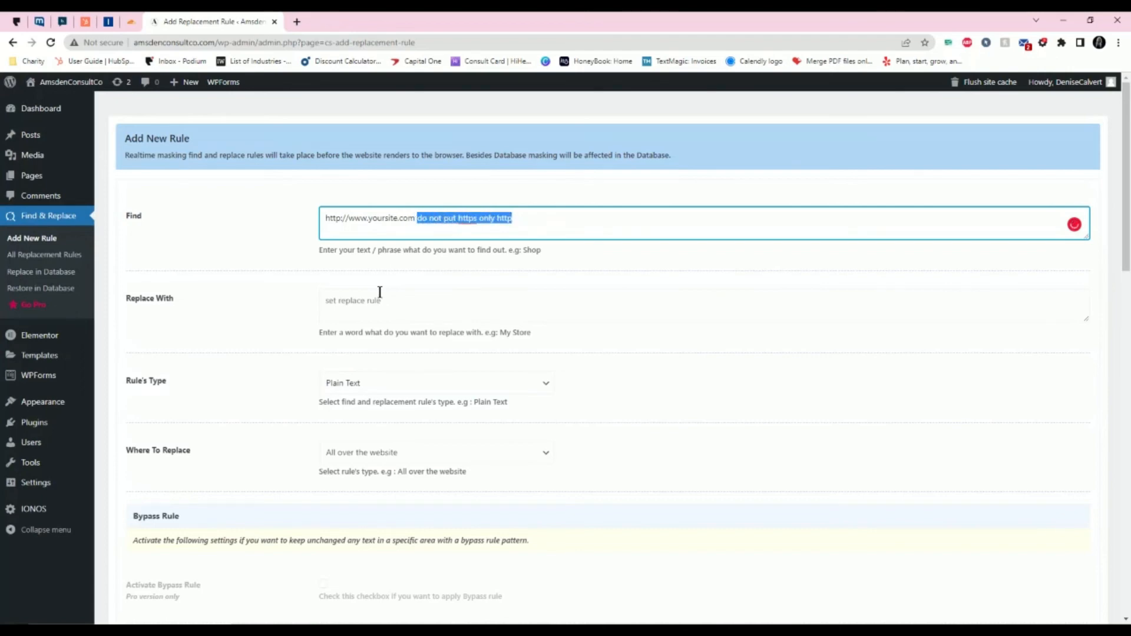
# Step: Delete the note from the rule's Find text, keeping only the example http address, and highlight that address briefly
pyautogui.press('BackSpace')
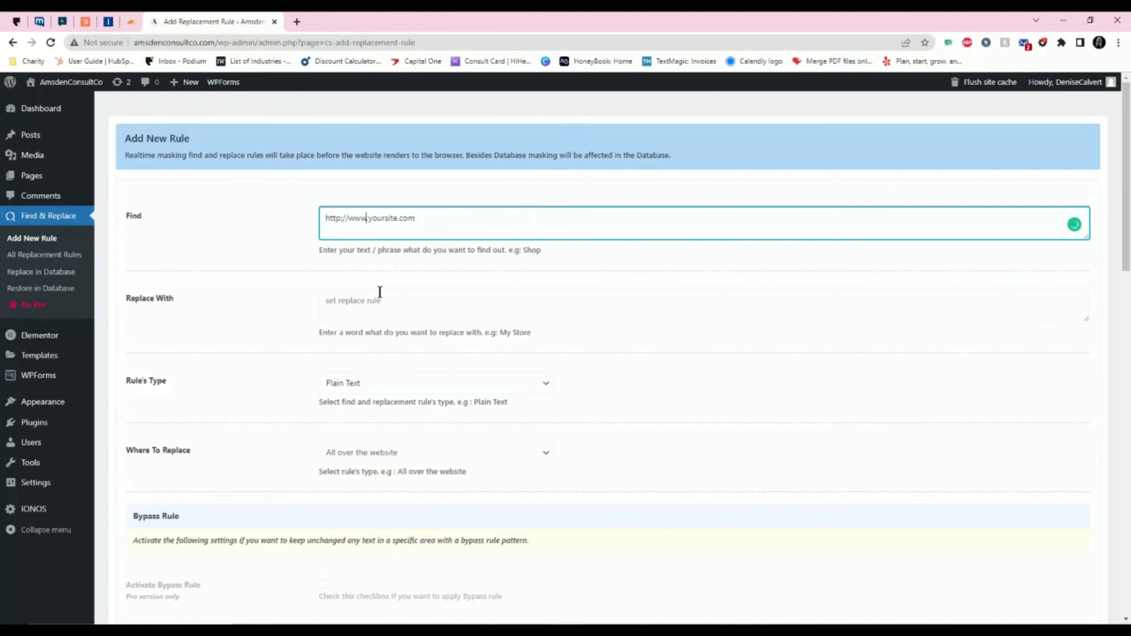
pyautogui.hotkey('shift', 'Left')
pyautogui.hotkey('shift', 'Left')
pyautogui.hotkey('shift', 'Left')
pyautogui.hotkey('shift', 'Left')
pyautogui.hotkey('shift', 'Left')
pyautogui.hotkey('shift', 'Left')
pyautogui.hotkey('shift', 'Left')
pyautogui.hotkey('shift', 'Left')
pyautogui.hotkey('shift', 'Left')
pyautogui.hotkey('shift', 'Left')
pyautogui.hotkey('shift', 'Left')
pyautogui.hotkey('shift', 'Left')
pyautogui.hotkey('shift', 'Left')
pyautogui.hotkey('shift', 'Left')
pyautogui.hotkey('shift', 'Left')
pyautogui.hotkey('shift', 'Left')
pyautogui.press('Right')
# Step: Check the live site's full address for https in the other browser window, and minimise that window
pyautogui.click(485, 42)
pyautogui.click(484, 43)
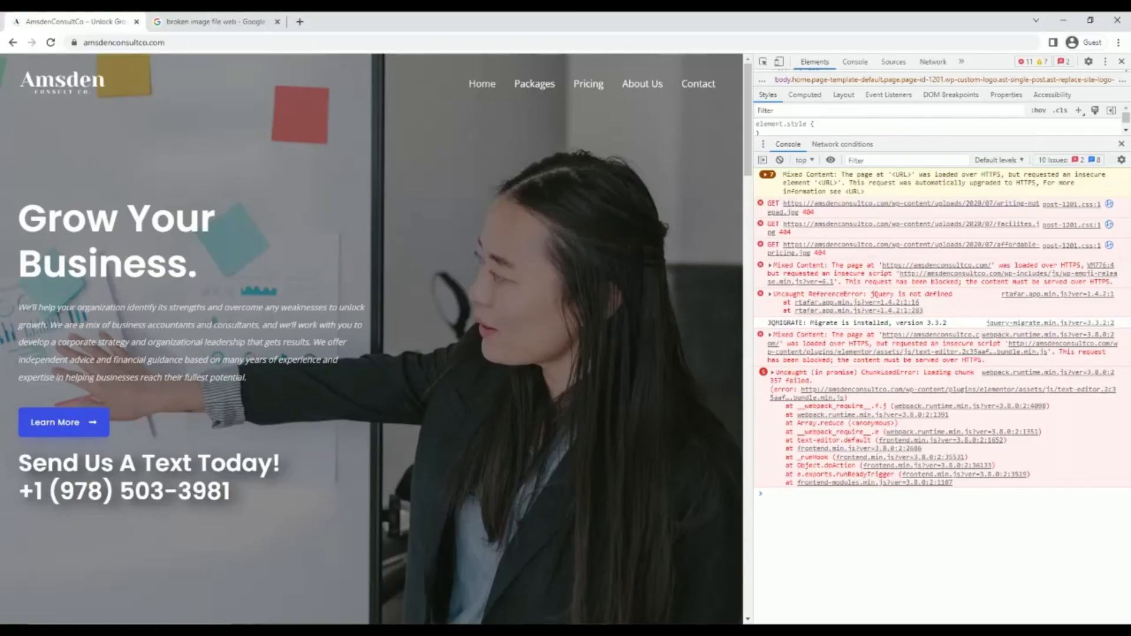
pyautogui.click(183, 42)
pyautogui.click(183, 42)
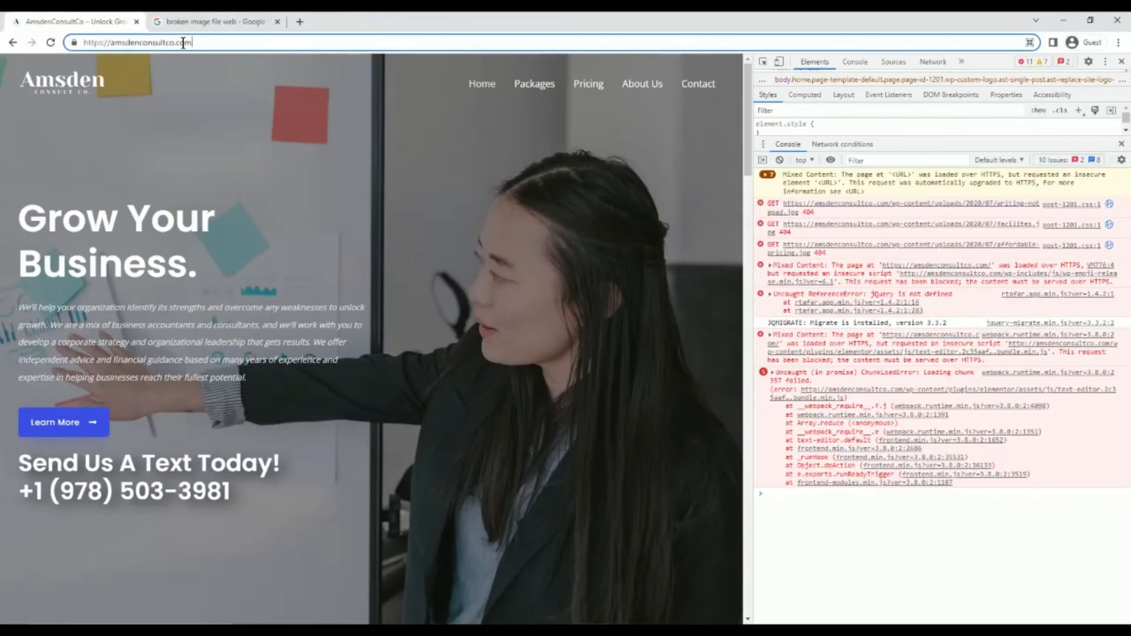
pyautogui.click(1063, 20)
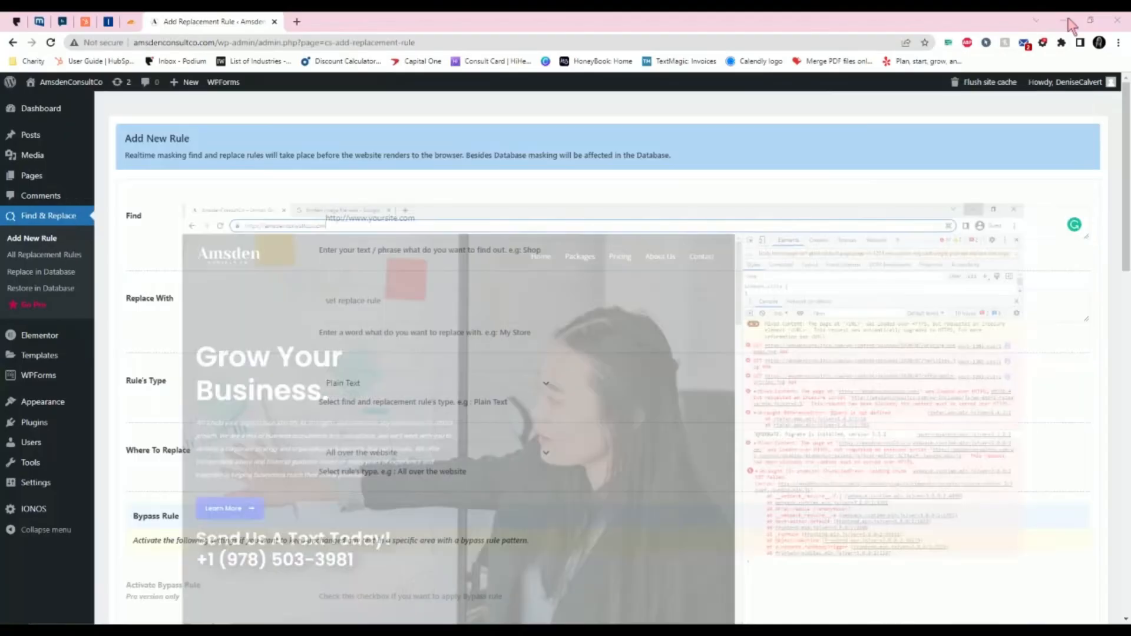
pyautogui.click(343, 218)
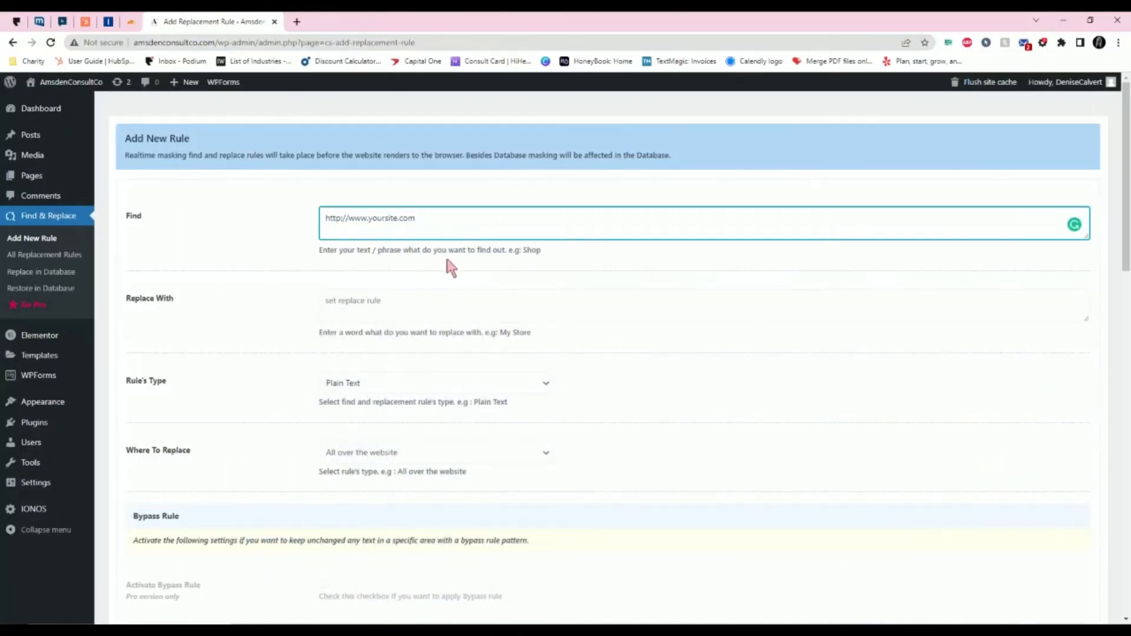
pyautogui.hotkey('ctrl', 'a')
pyautogui.hotkey('ctrl', 'c')
pyautogui.click(396, 298)
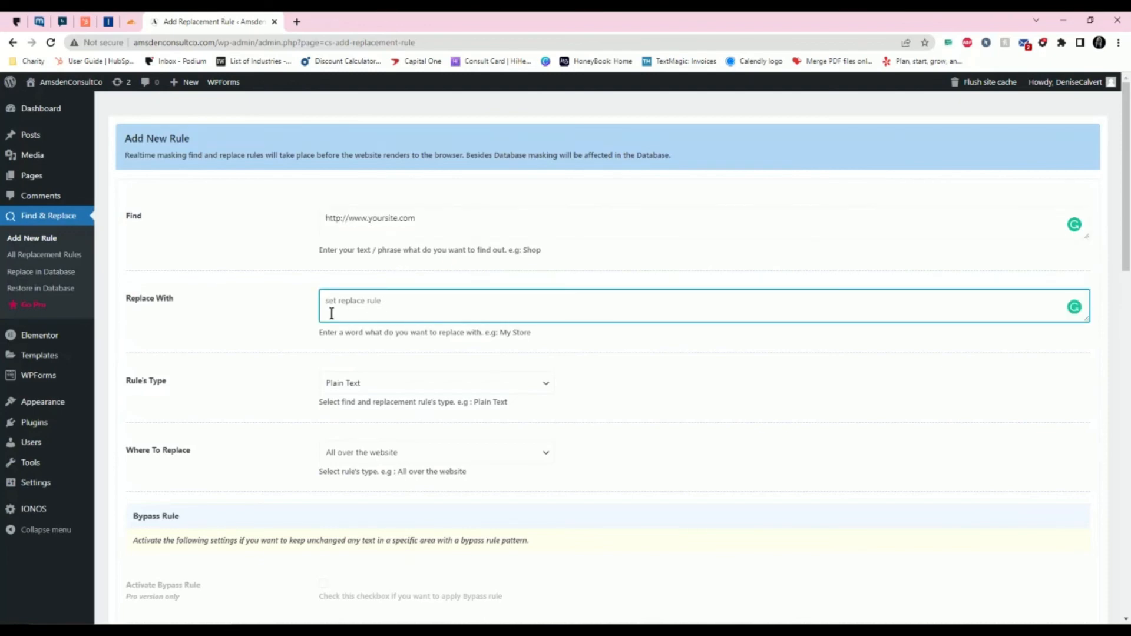
pyautogui.hotkey('ctrl', 'v')
pyautogui.write('s')
# Step: Add the note "THIS is where you put https" after the address in the Replace With text and delete it again
pyautogui.press('Right')
pyautogui.press('Right')
pyautogui.press('Right')
pyautogui.press('Right')
pyautogui.press('Right')
pyautogui.press('Right')
pyautogui.press('Right')
pyautogui.press('Right')
pyautogui.write('THIS is where you')
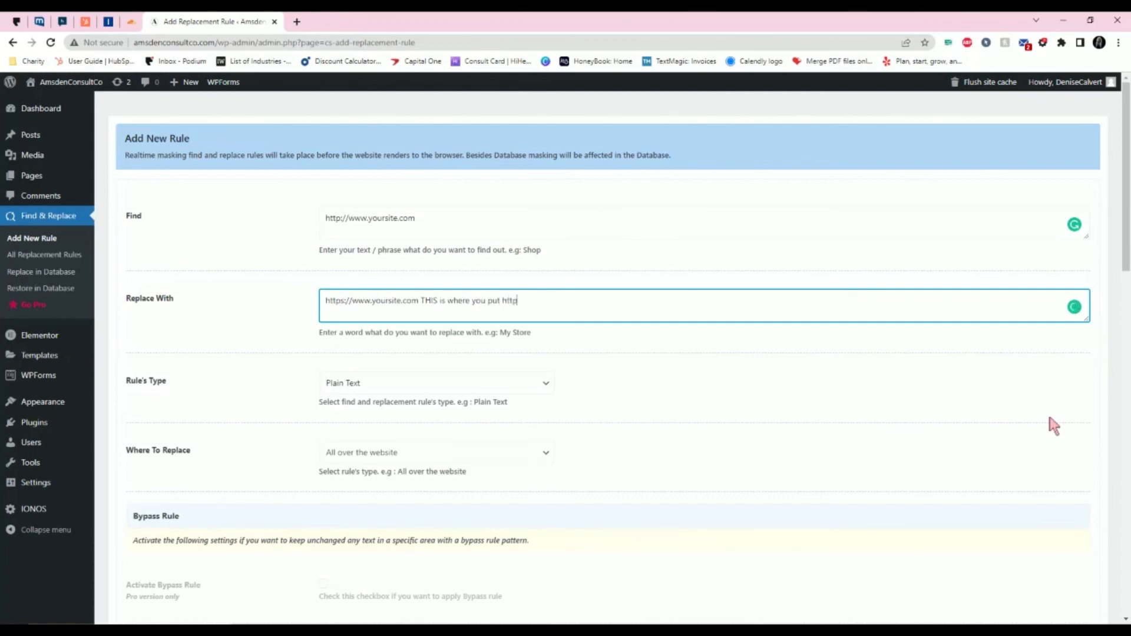
pyautogui.hotkey('shift', 'Left')
pyautogui.hotkey('shift', 'Left')
pyautogui.hotkey('shift', 'Left')
pyautogui.hotkey('shift', 'Left')
pyautogui.hotkey('shift', 'Left')
pyautogui.hotkey('shift', 'Left')
pyautogui.hotkey('shift', 'Left')
pyautogui.hotkey('shift', 'Left')
pyautogui.hotkey('shift', 'Left')
pyautogui.hotkey('shift', 'Left')
pyautogui.hotkey('shift', 'Left')
pyautogui.hotkey('shift', 'Left')
pyautogui.hotkey('shift', 'Left')
pyautogui.hotkey('shift', 'Left')
pyautogui.hotkey('shift', 'Left')
pyautogui.hotkey('shift', 'Left')
pyautogui.hotkey('shift', 'Left')
pyautogui.hotkey('shift', 'Left')
pyautogui.hotkey('shift', 'Left')
pyautogui.hotkey('shift', 'Left')
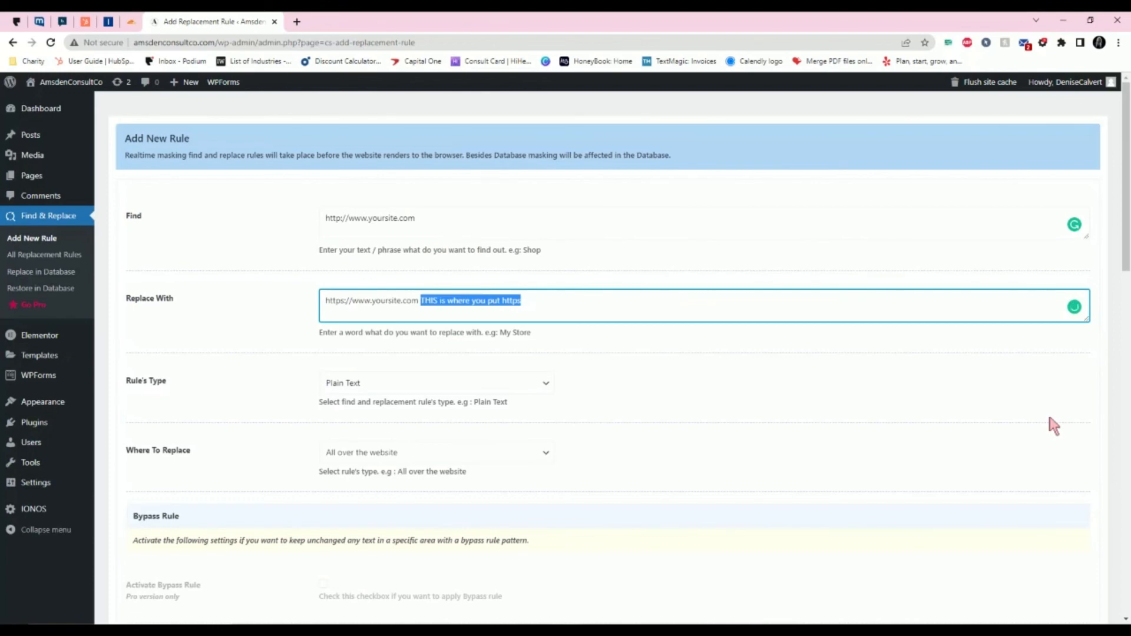
pyautogui.press('BackSpace')
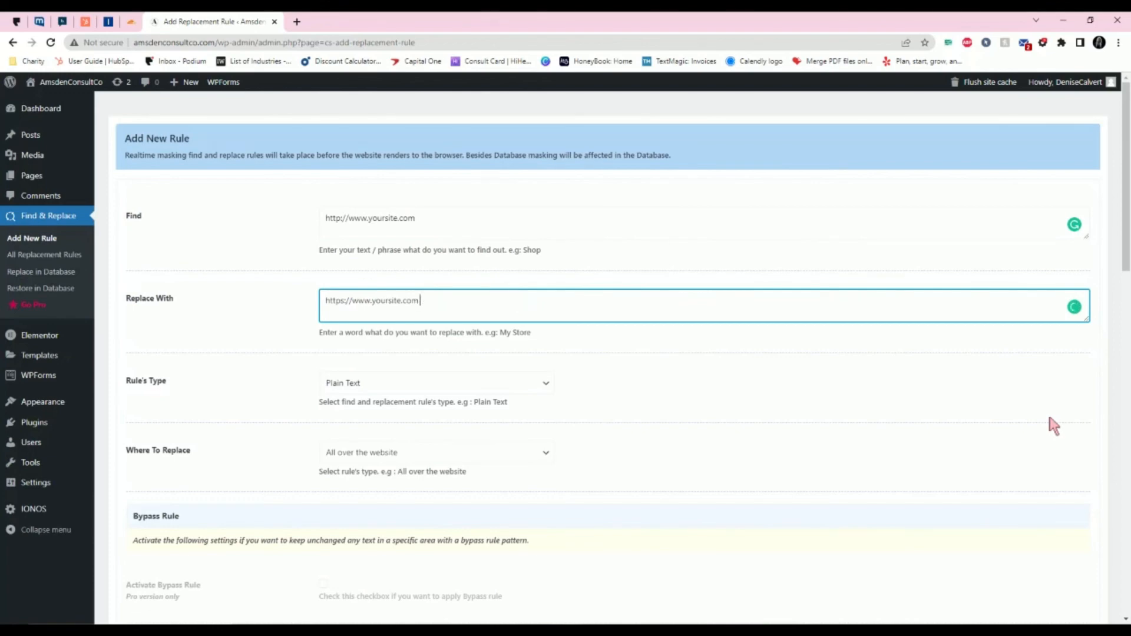
# Step: Add the note "do not put http here!!" after the replacement address and remove it again
pyautogui.write('do not put http here!!')
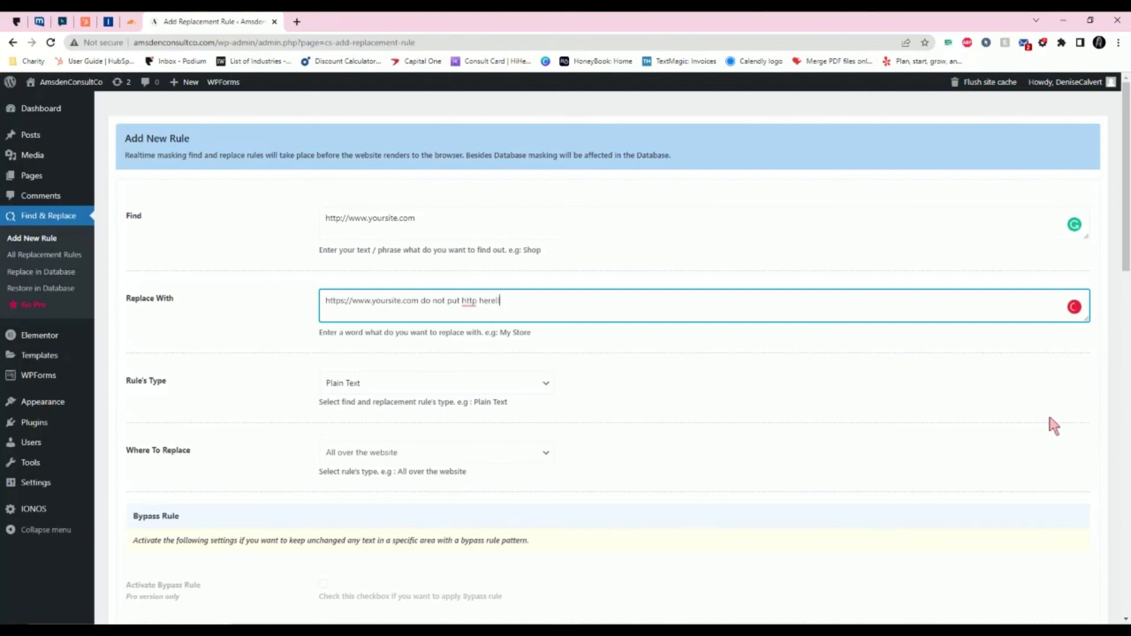
pyautogui.hotkey('shift', 'Left')
pyautogui.hotkey('shift', 'Left')
pyautogui.hotkey('shift', 'Left')
pyautogui.hotkey('shift', 'Left')
pyautogui.hotkey('shift', 'Left')
pyautogui.hotkey('shift', 'Left')
pyautogui.hotkey('shift', 'Left')
pyautogui.hotkey('shift', 'Left')
pyautogui.hotkey('shift', 'Left')
pyautogui.hotkey('shift', 'Left')
pyautogui.hotkey('shift', 'Left')
pyautogui.hotkey('shift', 'Left')
pyautogui.hotkey('shift', 'Left')
pyautogui.hotkey('shift', 'Left')
pyautogui.hotkey('shift', 'Left')
pyautogui.hotkey('shift', 'Left')
pyautogui.hotkey('shift', 'Left')
pyautogui.hotkey('shift', 'Left')
pyautogui.hotkey('shift', 'Left')
pyautogui.hotkey('shift', 'Left')
pyautogui.press('BackSpace')
# Step: Add the rule, keeping Plain Text as its type and All over the website as where to replace
pyautogui.scroll(-7, 887, 424)
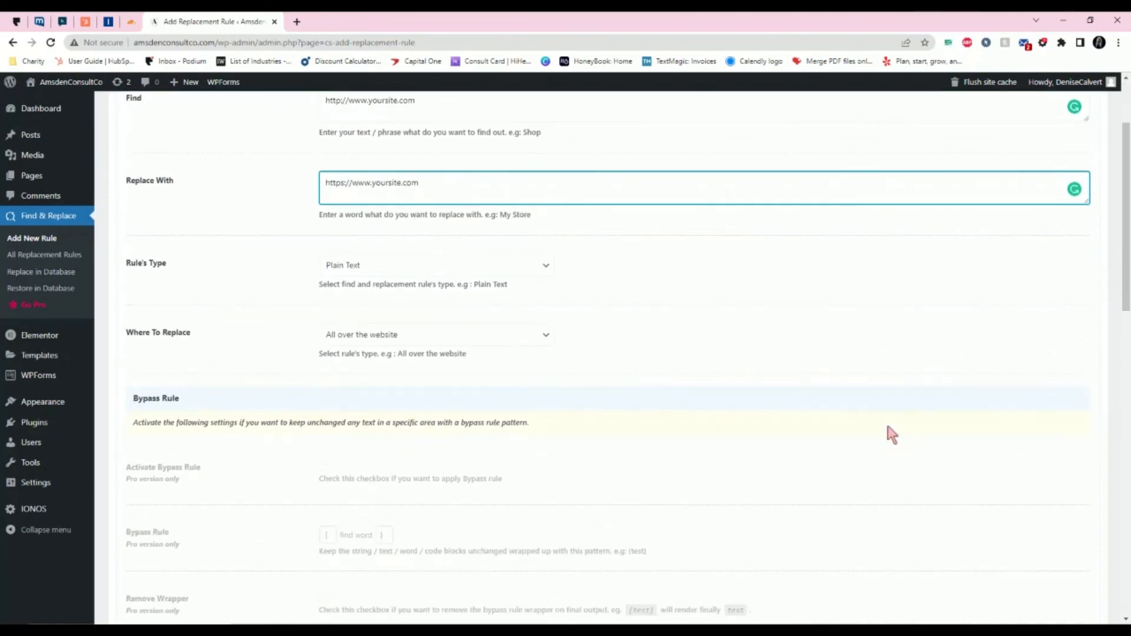
pyautogui.scroll(7, 885, 425)
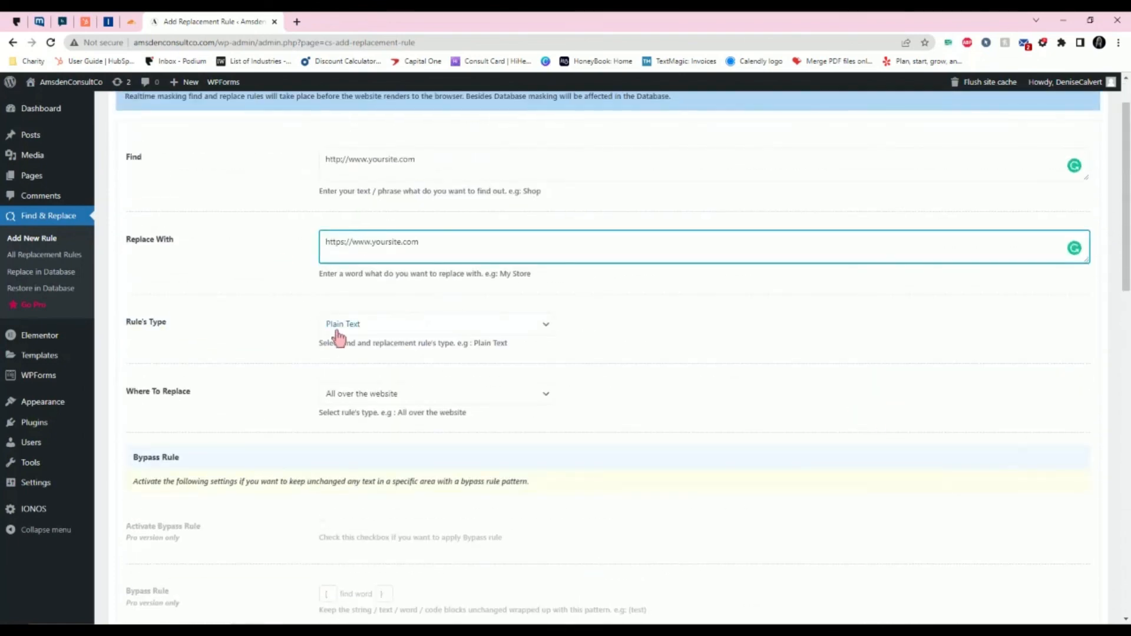
pyautogui.scroll(-4, 339, 337)
pyautogui.scroll(3, 339, 337)
pyautogui.scroll(-1, 383, 339)
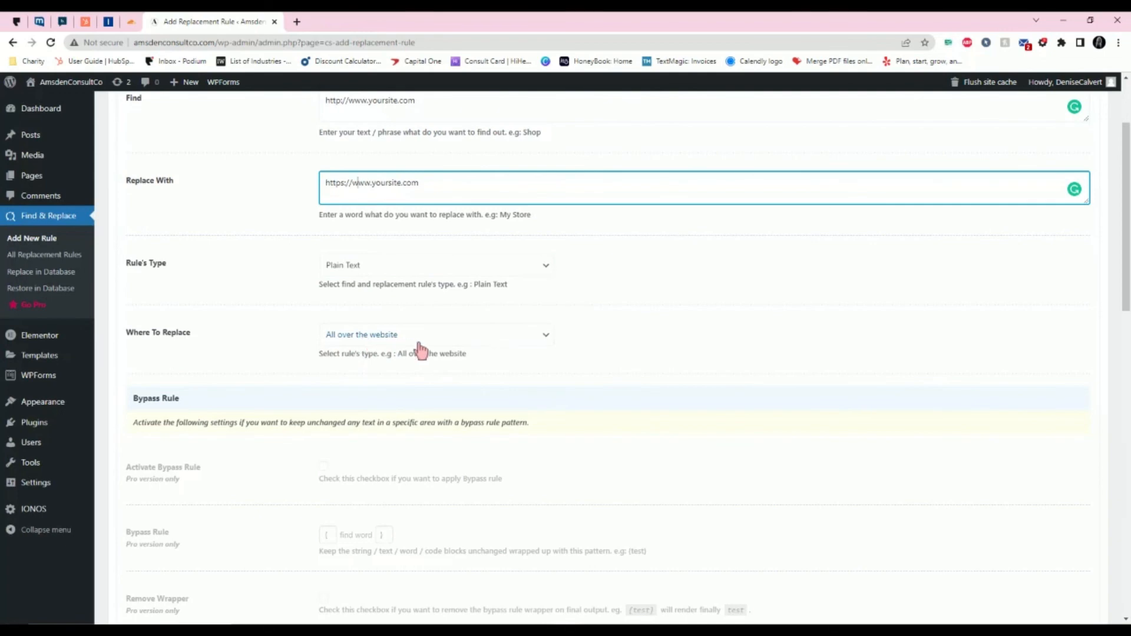
pyautogui.scroll(-15, 420, 349)
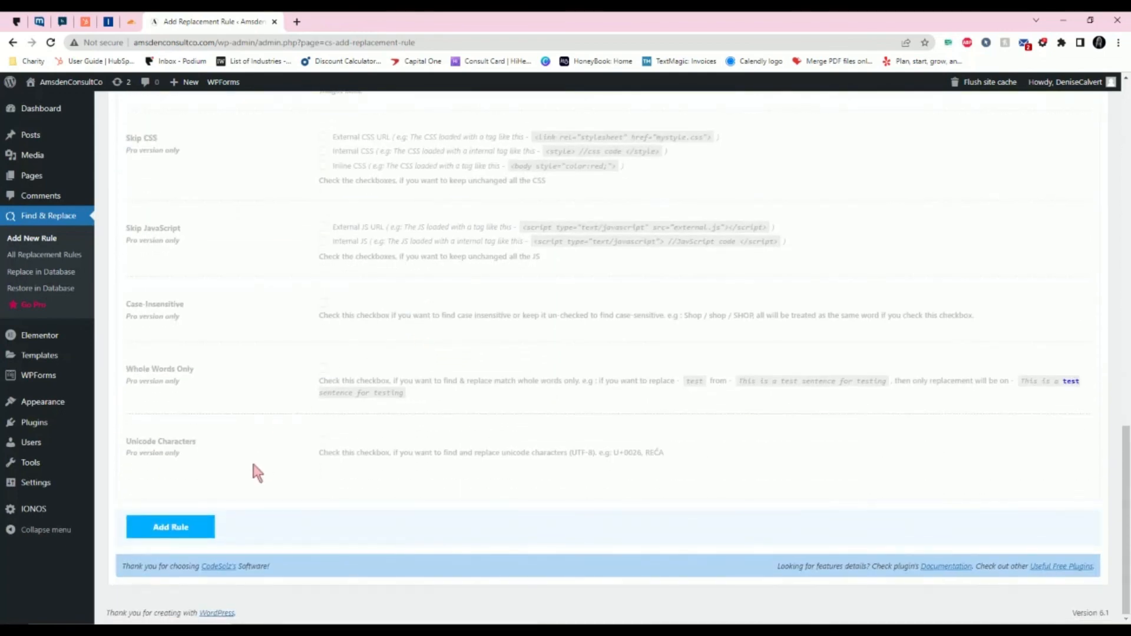
pyautogui.click(169, 530)
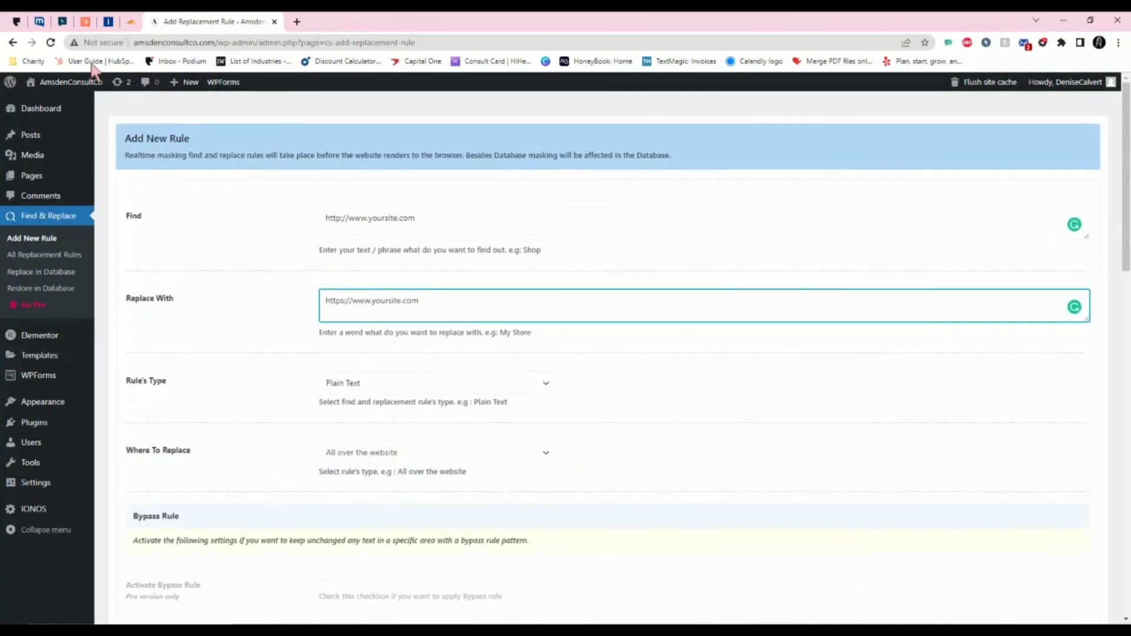
# Step: Return to the installed plugins and open the list of all Better Find and Replace rules
pyautogui.click(12, 43)
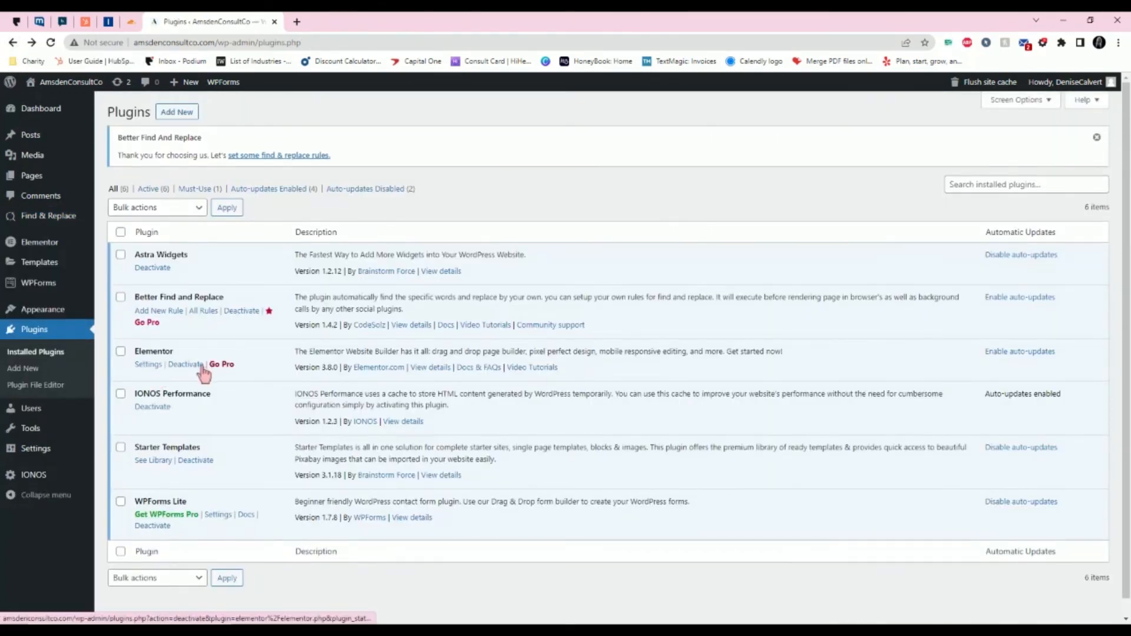
pyautogui.click(207, 311)
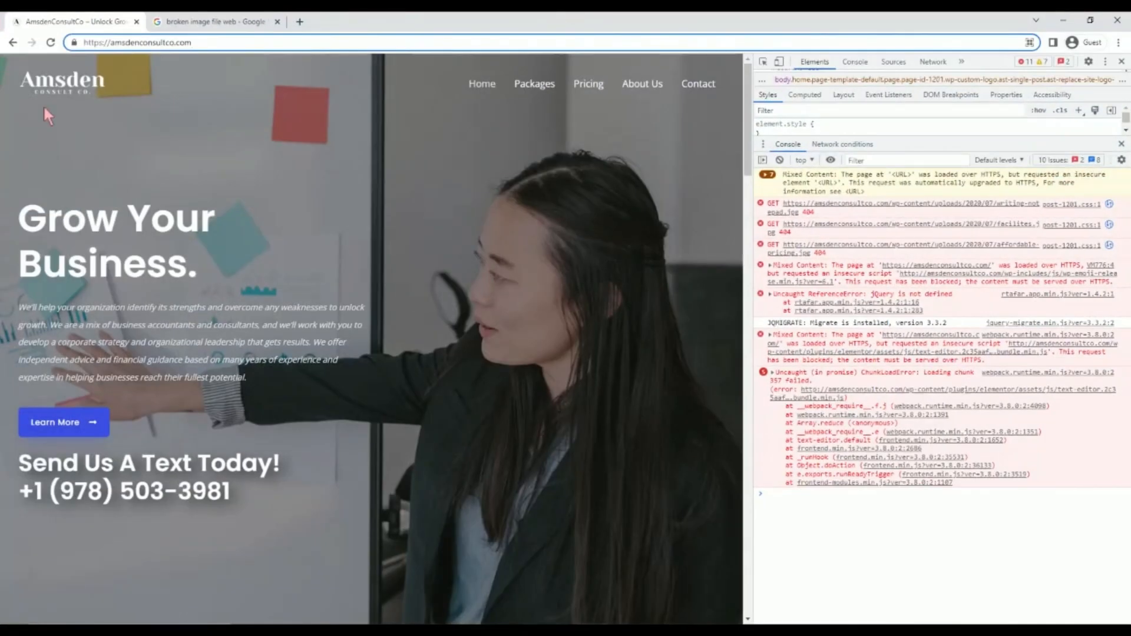
# Step: Compare the broken image search results with the images throughout the live home page, and minimise that window
pyautogui.click(177, 21)
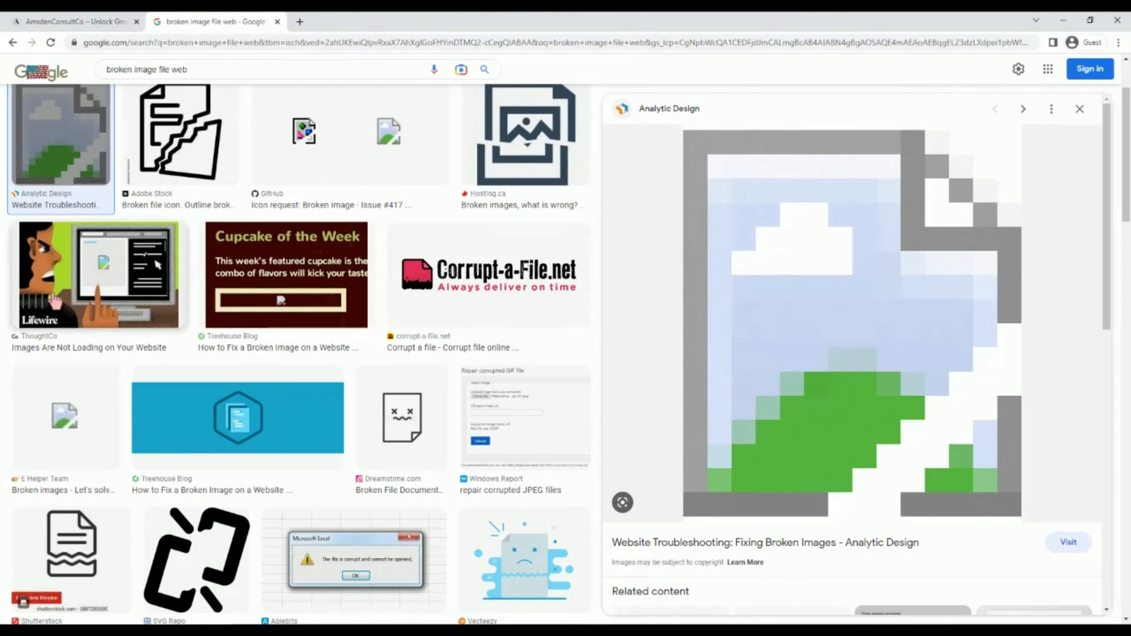
pyautogui.click(41, 22)
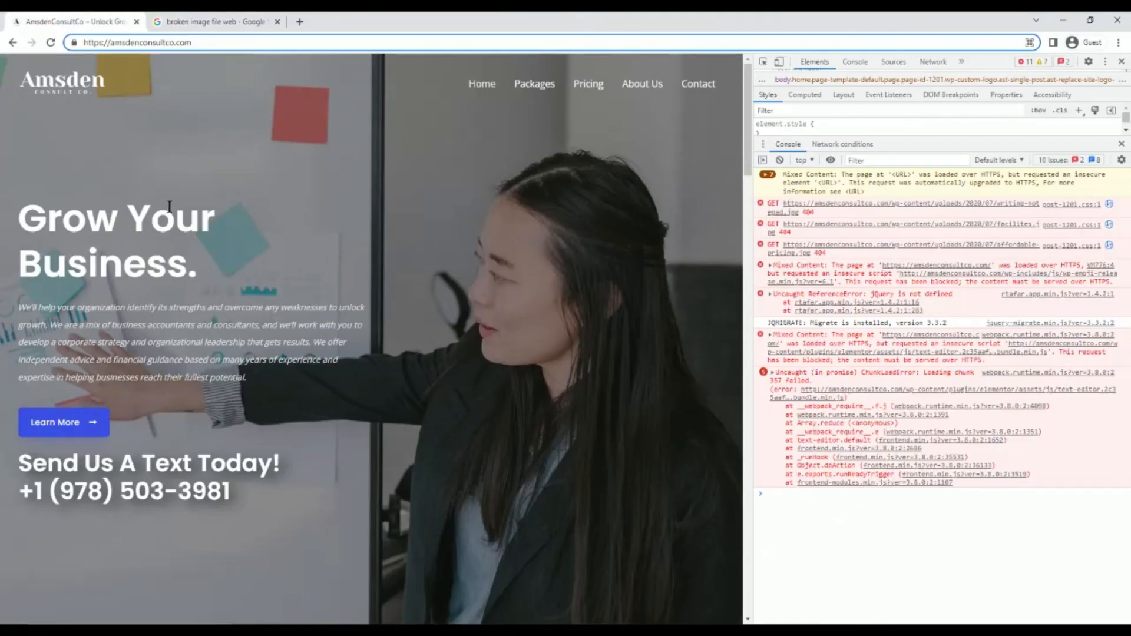
pyautogui.scroll(-5, 169, 206)
pyautogui.scroll(5, 170, 206)
pyautogui.scroll(-15, 126, 242)
pyautogui.scroll(-12, 128, 239)
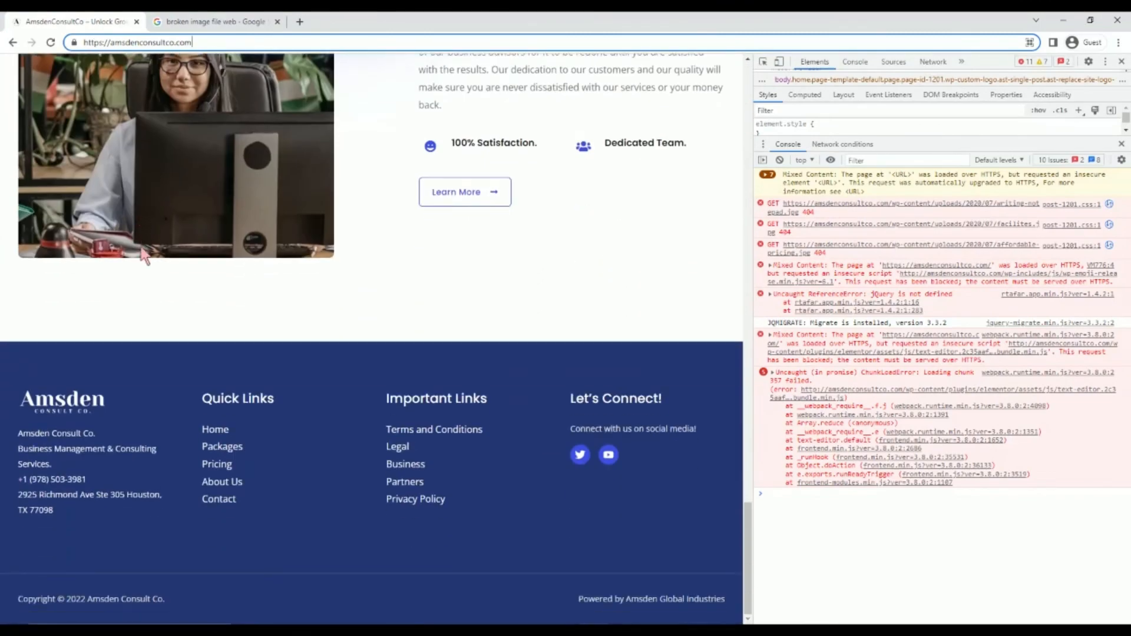
pyautogui.scroll(10, 132, 222)
pyautogui.scroll(5, 117, 209)
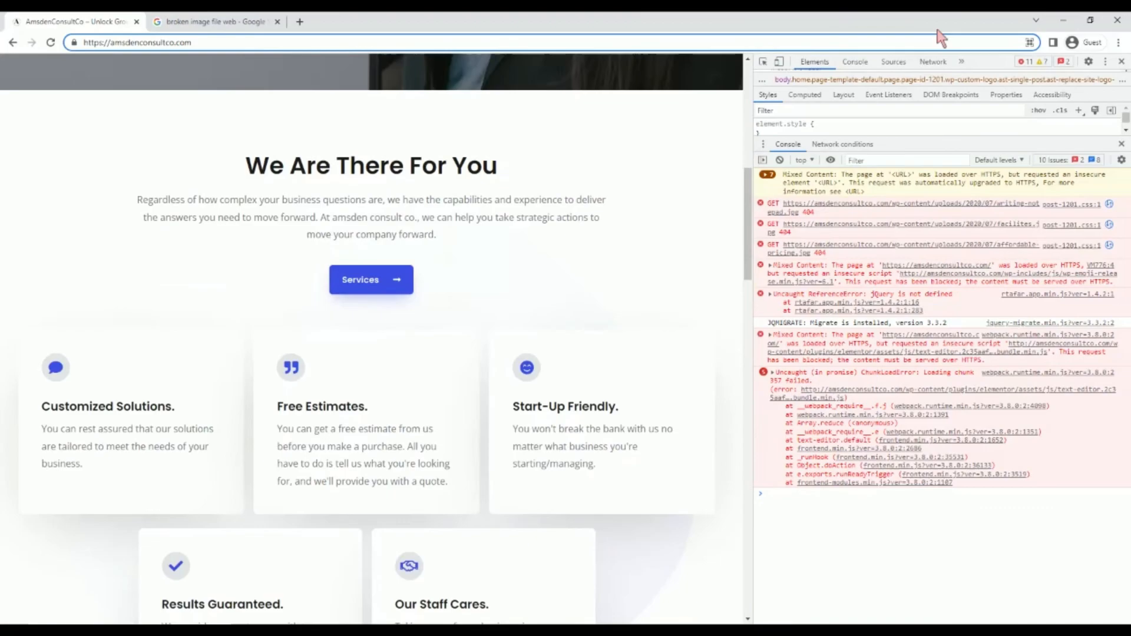
pyautogui.click(1063, 20)
# Step: Switch to the Cloudflare dashboard and open the SSL/TLS overview of the amsdenconsultco.com website
pyautogui.click(131, 22)
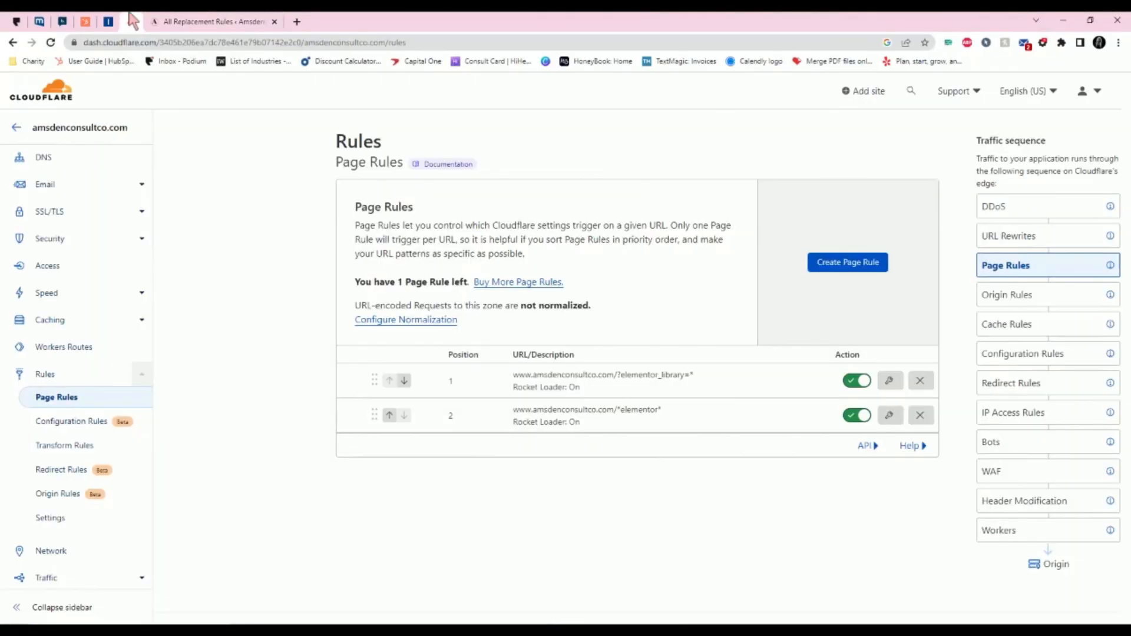
pyautogui.click(30, 128)
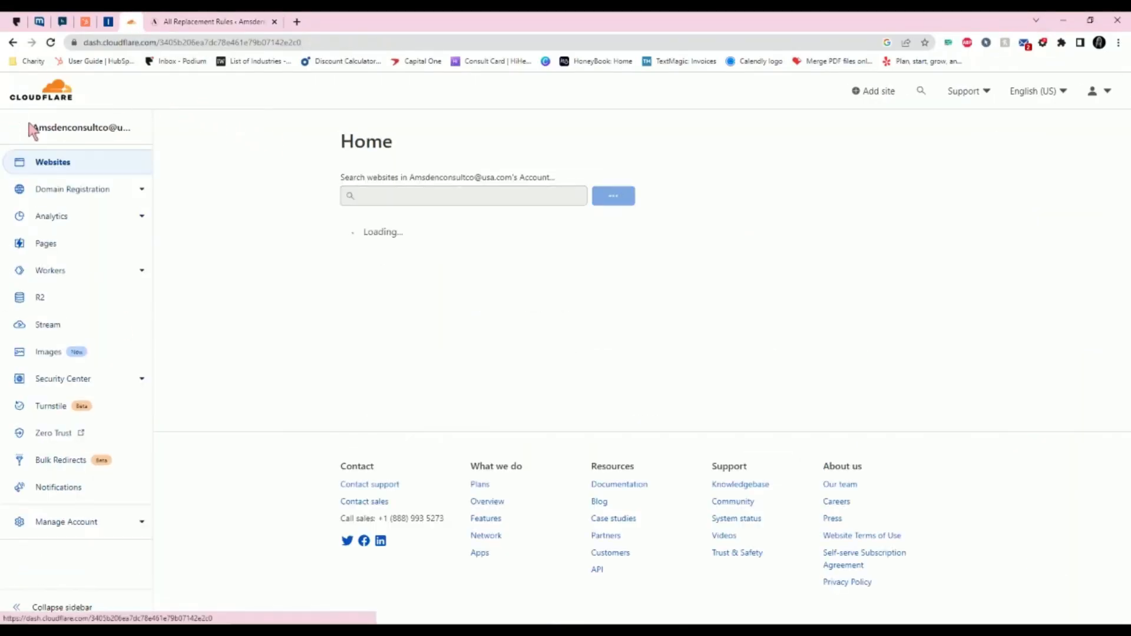
pyautogui.click(59, 165)
pyautogui.click(396, 236)
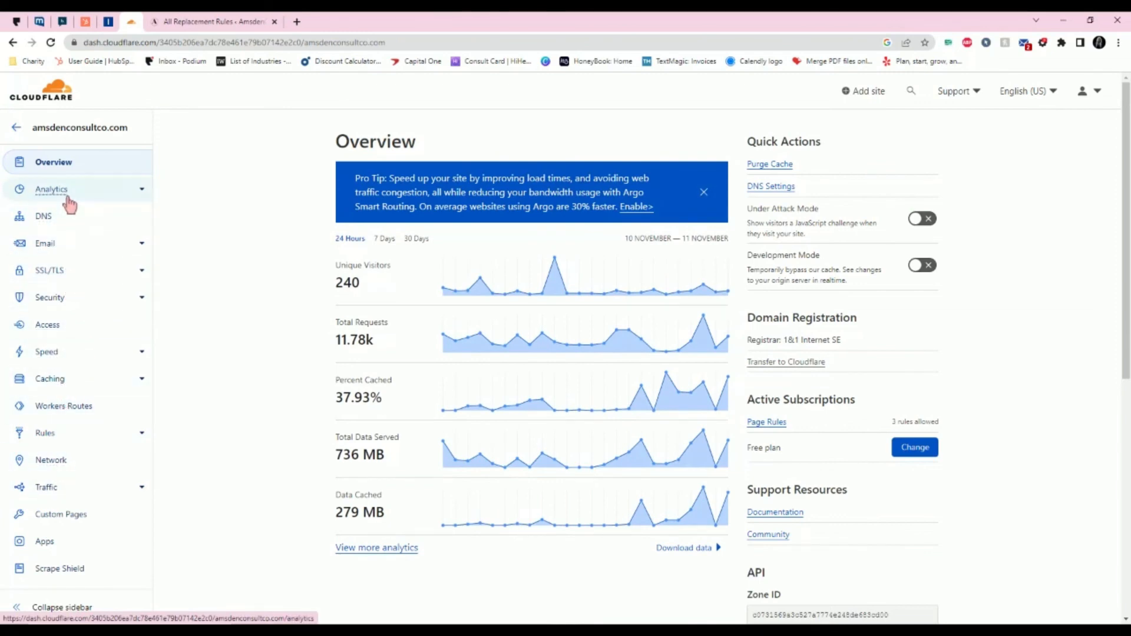
pyautogui.click(63, 275)
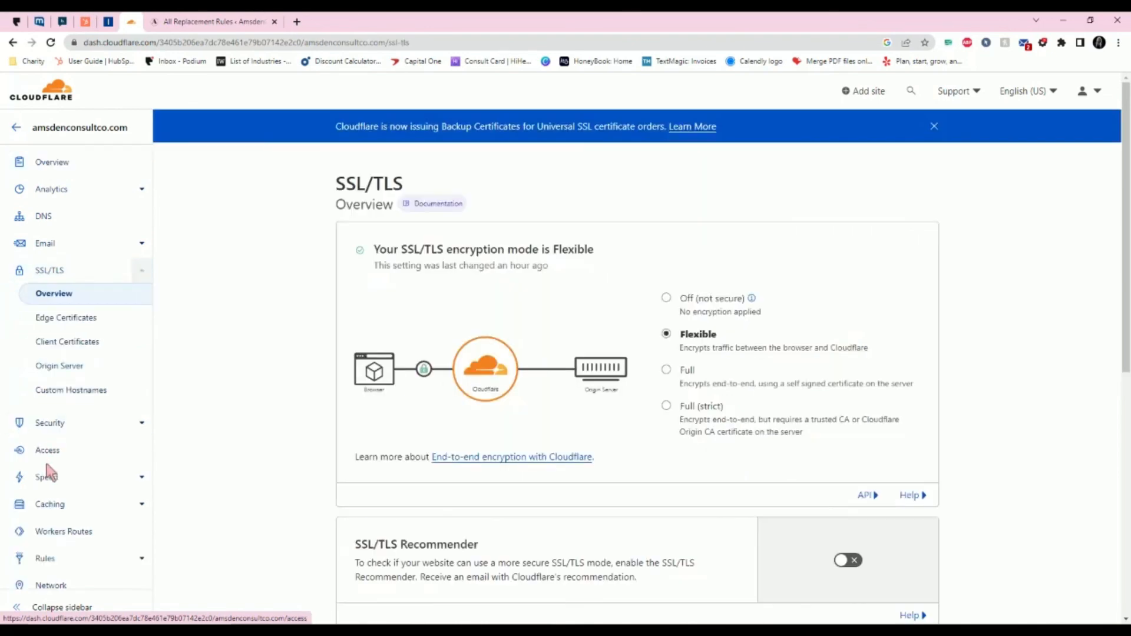
# Step: Look over the traffic served over TLS and turn on the SSL/TLS Recommender
pyautogui.scroll(-5, 374, 318)
pyautogui.scroll(-3, 377, 323)
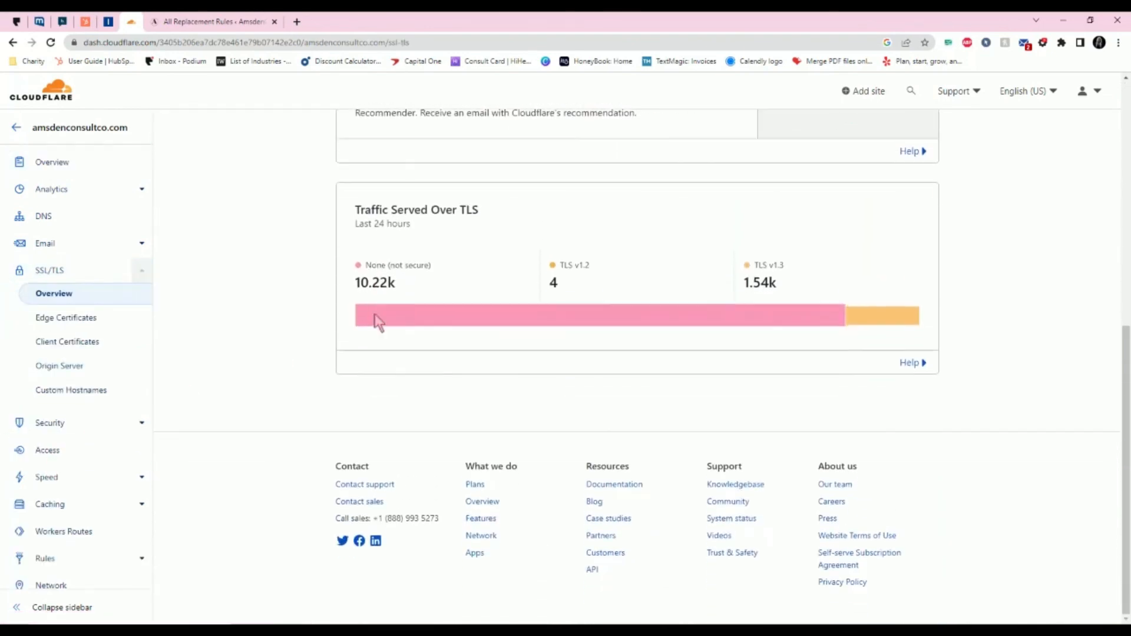
pyautogui.scroll(10, 589, 324)
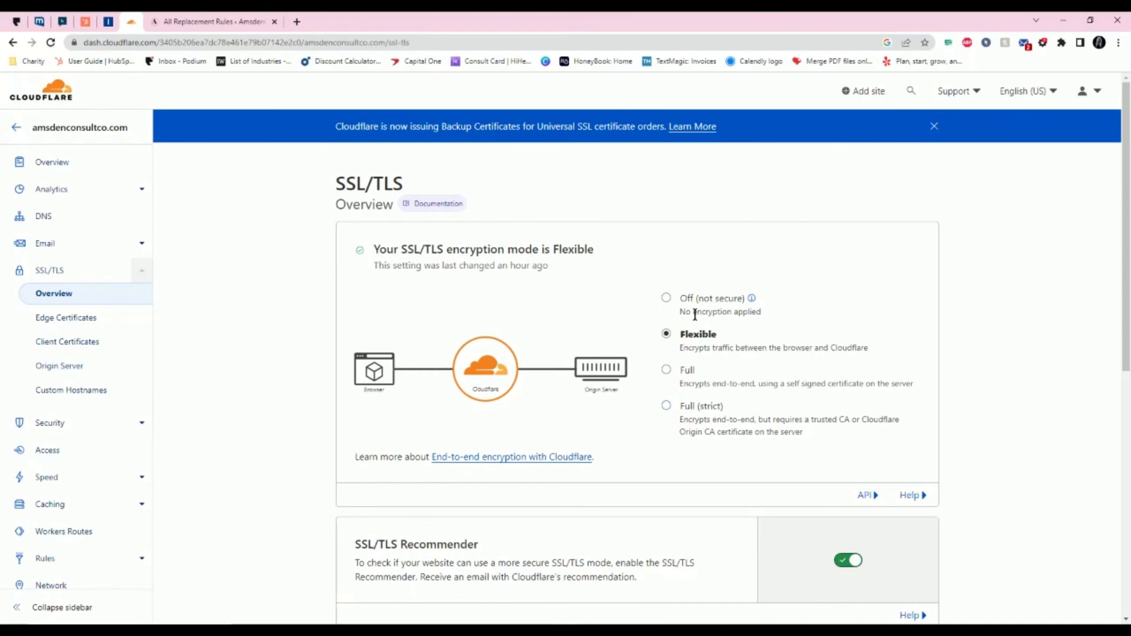
# Step: Examine the site's SSL/TLS encryption modes, the Recommender setting and the traffic served over TLS
pyautogui.scroll(-8, 677, 369)
pyautogui.scroll(5, 678, 364)
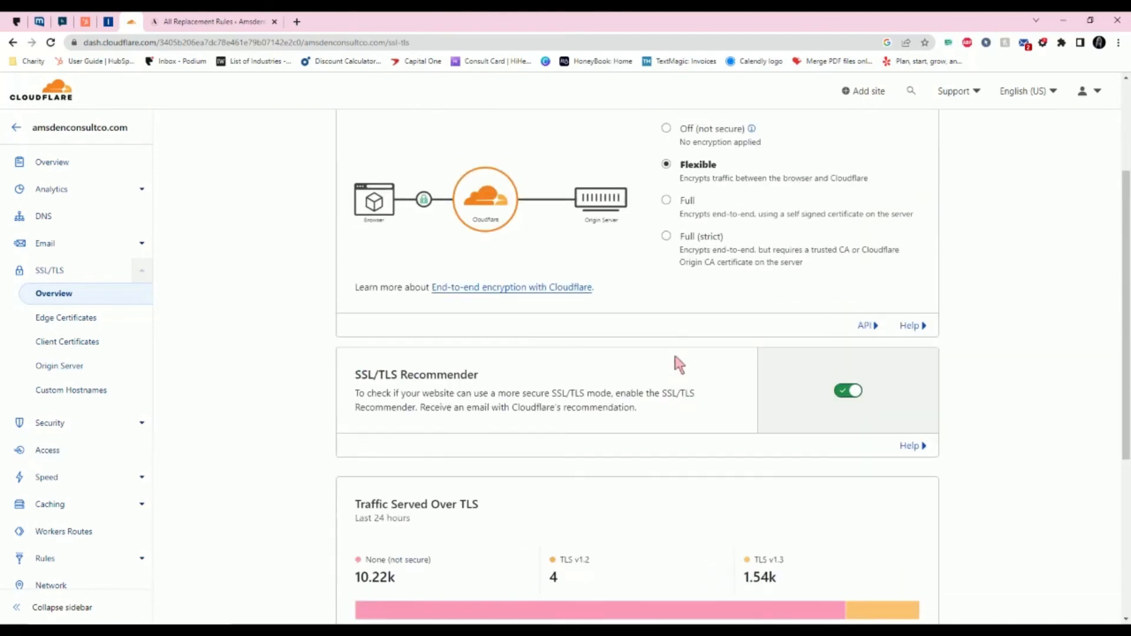
pyautogui.scroll(3, 674, 357)
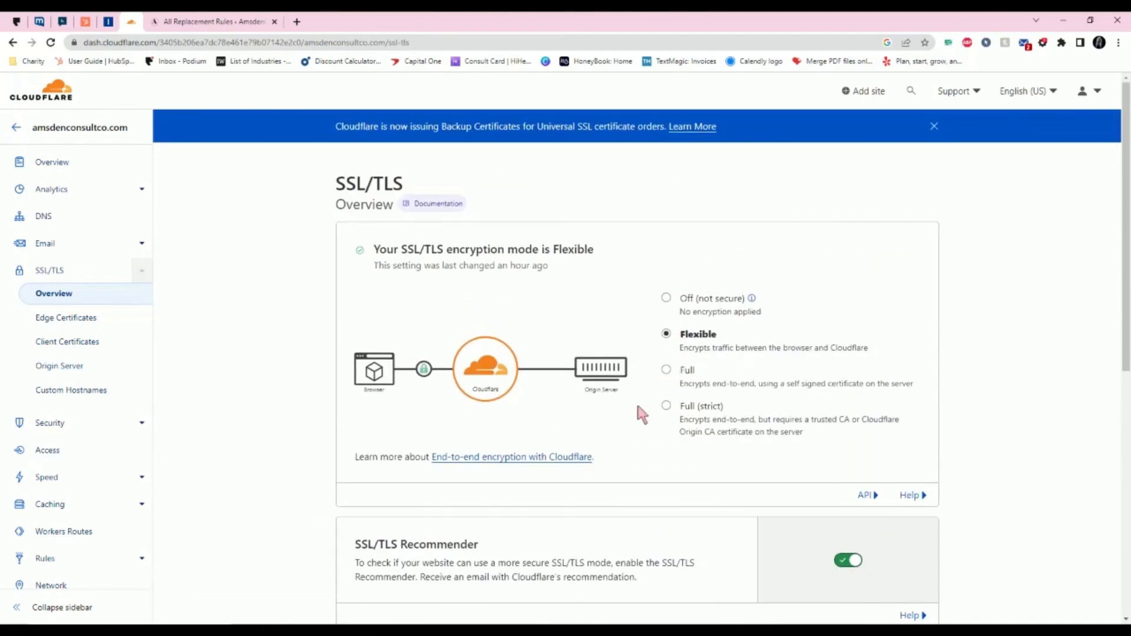
pyautogui.scroll(-4, 613, 441)
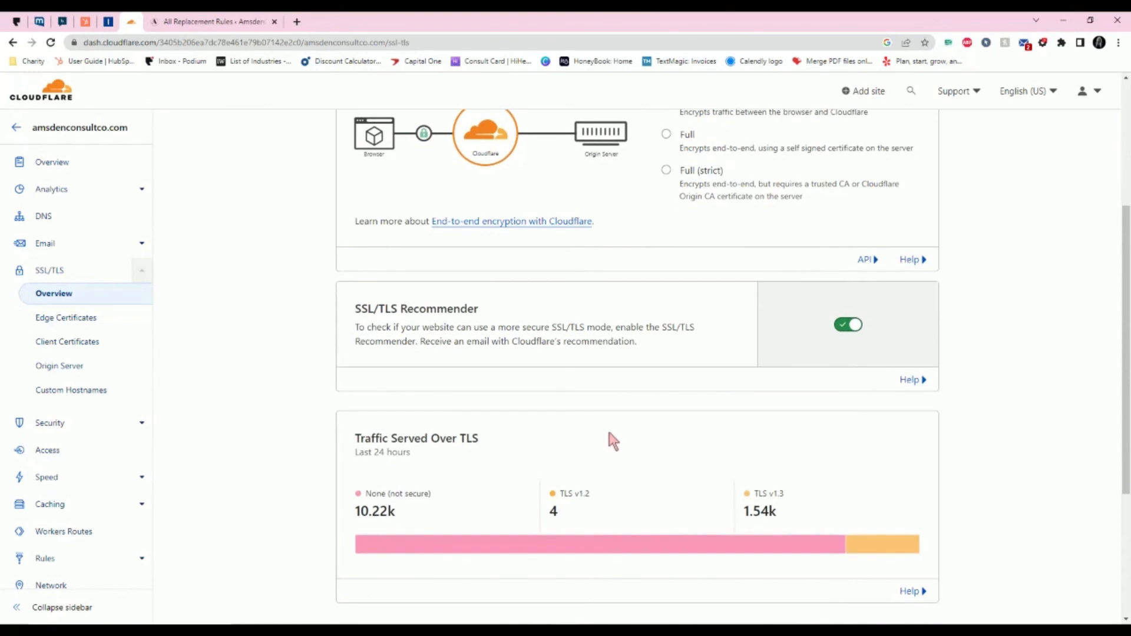
pyautogui.scroll(4, 613, 441)
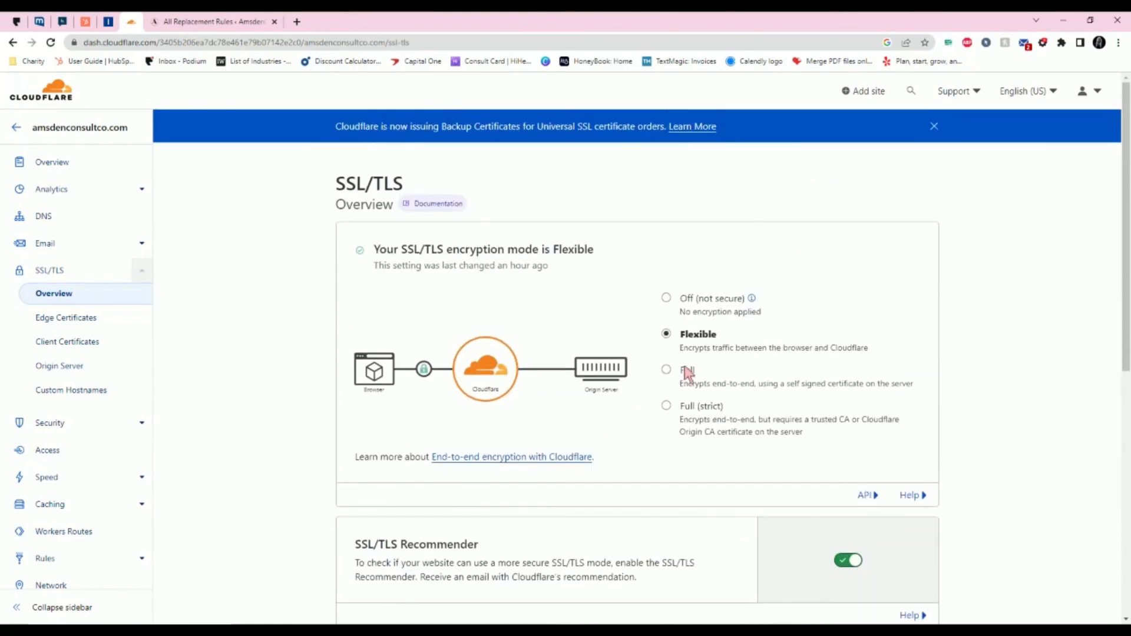
pyautogui.scroll(-1, 674, 380)
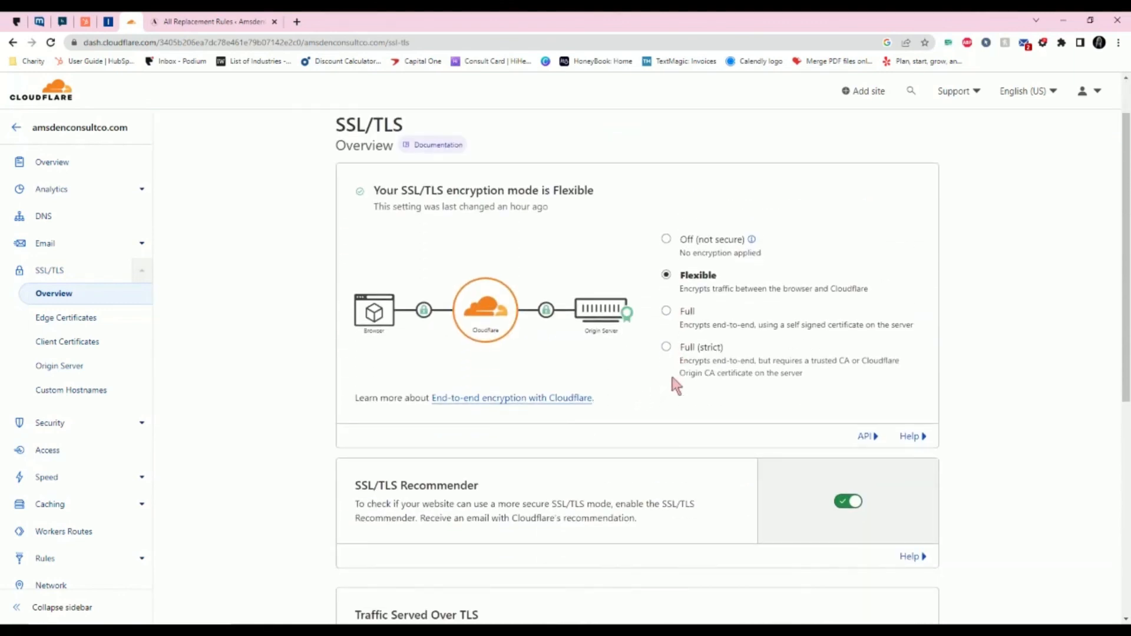
pyautogui.scroll(1, 679, 324)
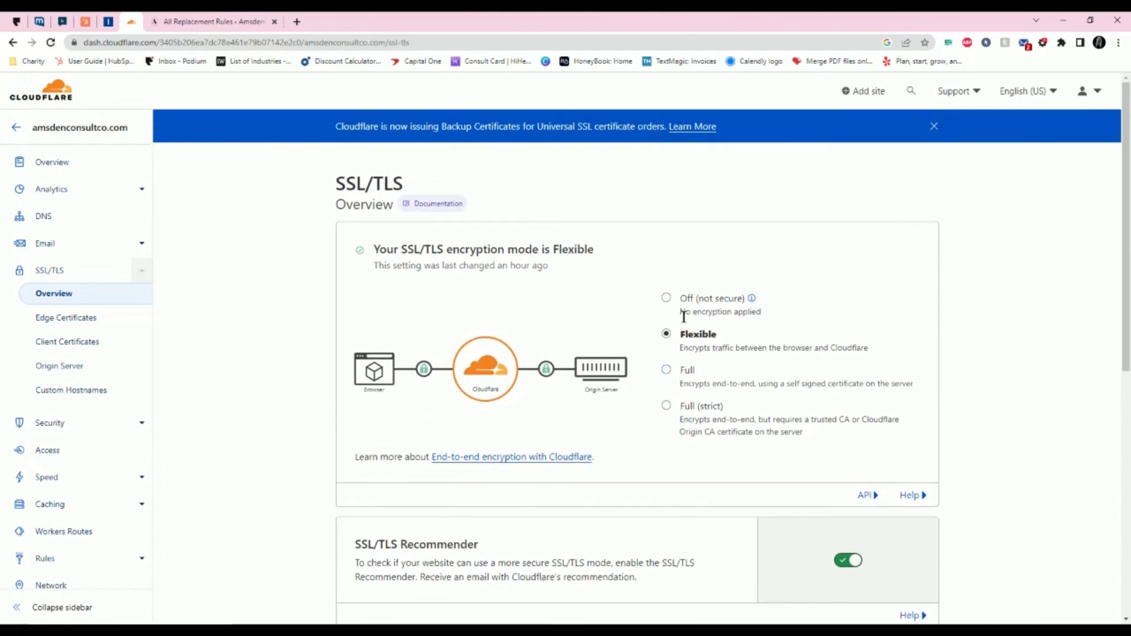
pyautogui.scroll(-2, 684, 316)
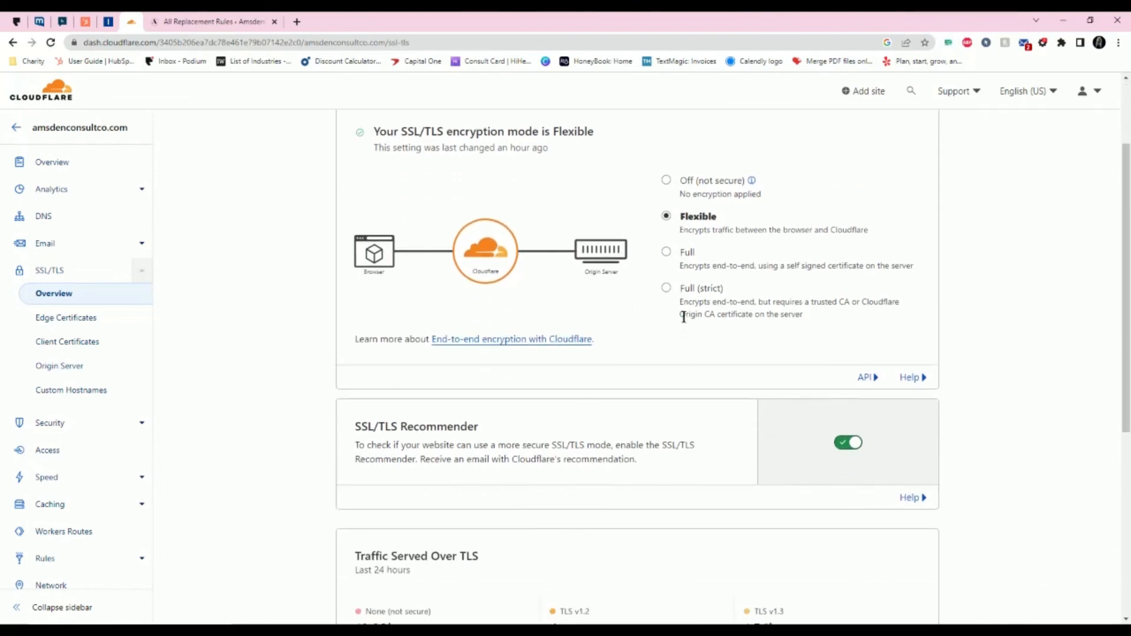
pyautogui.scroll(-3, 636, 386)
pyautogui.scroll(5, 635, 383)
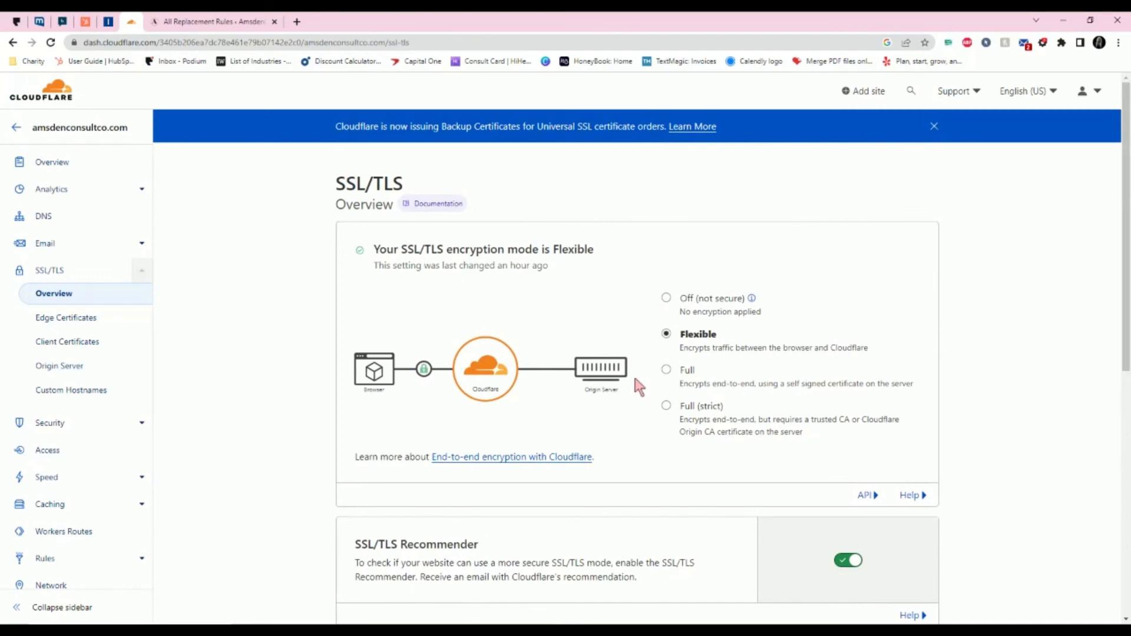
pyautogui.scroll(-5, 634, 374)
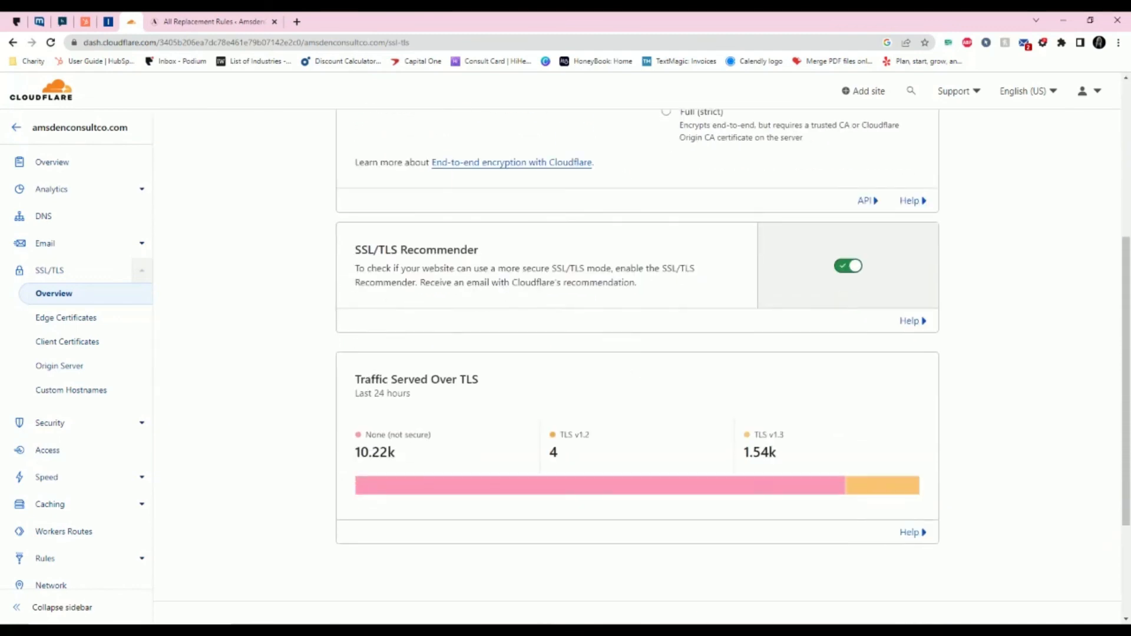